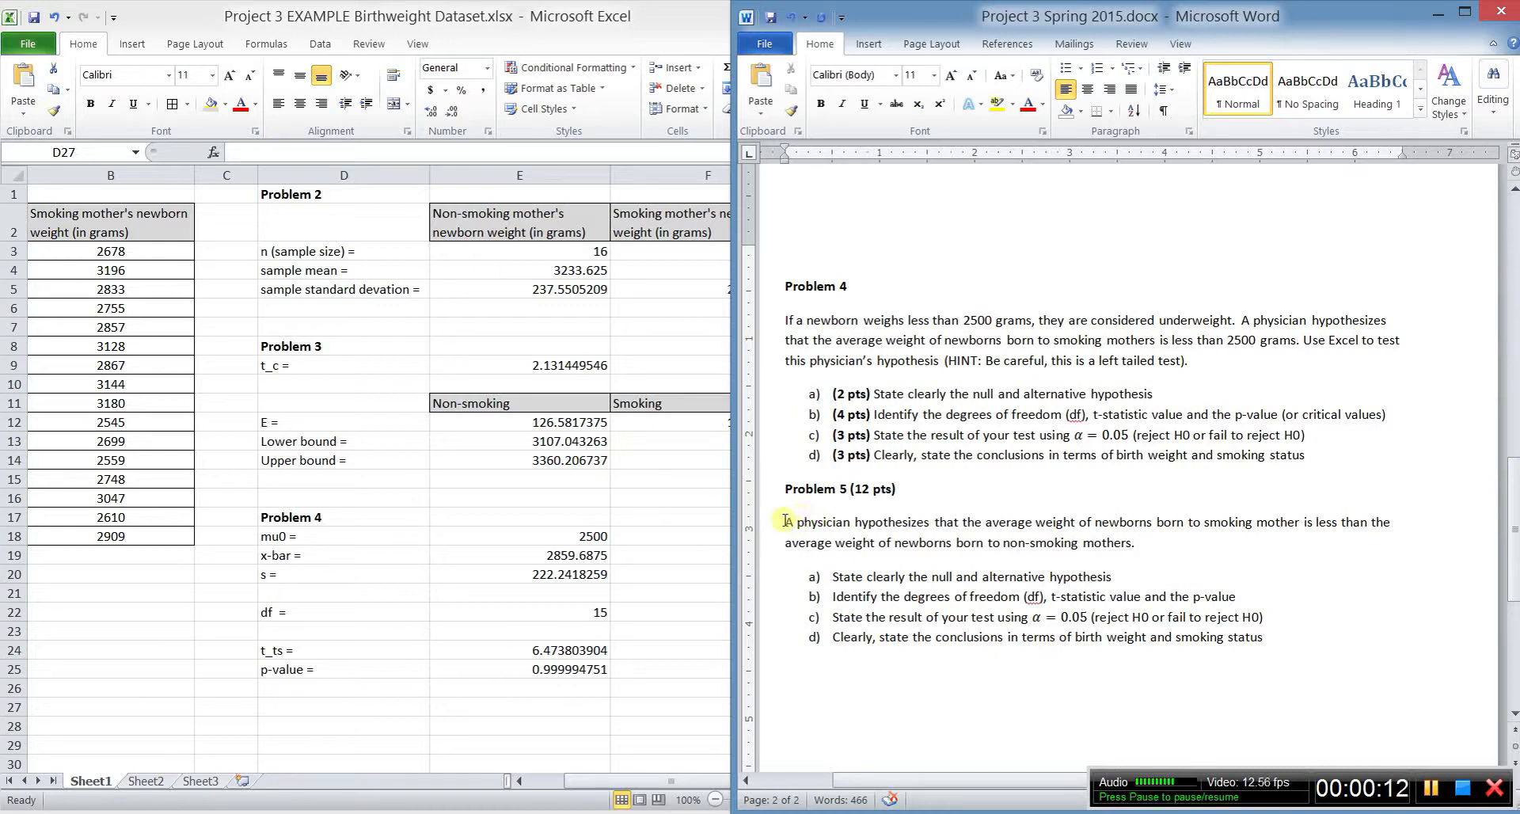
Step: Add the note "(assume that the population standard deviations are not the equal in each group)." to the end of the Problem 5 statement
drag(786, 521, 1145, 550)
click(1146, 550)
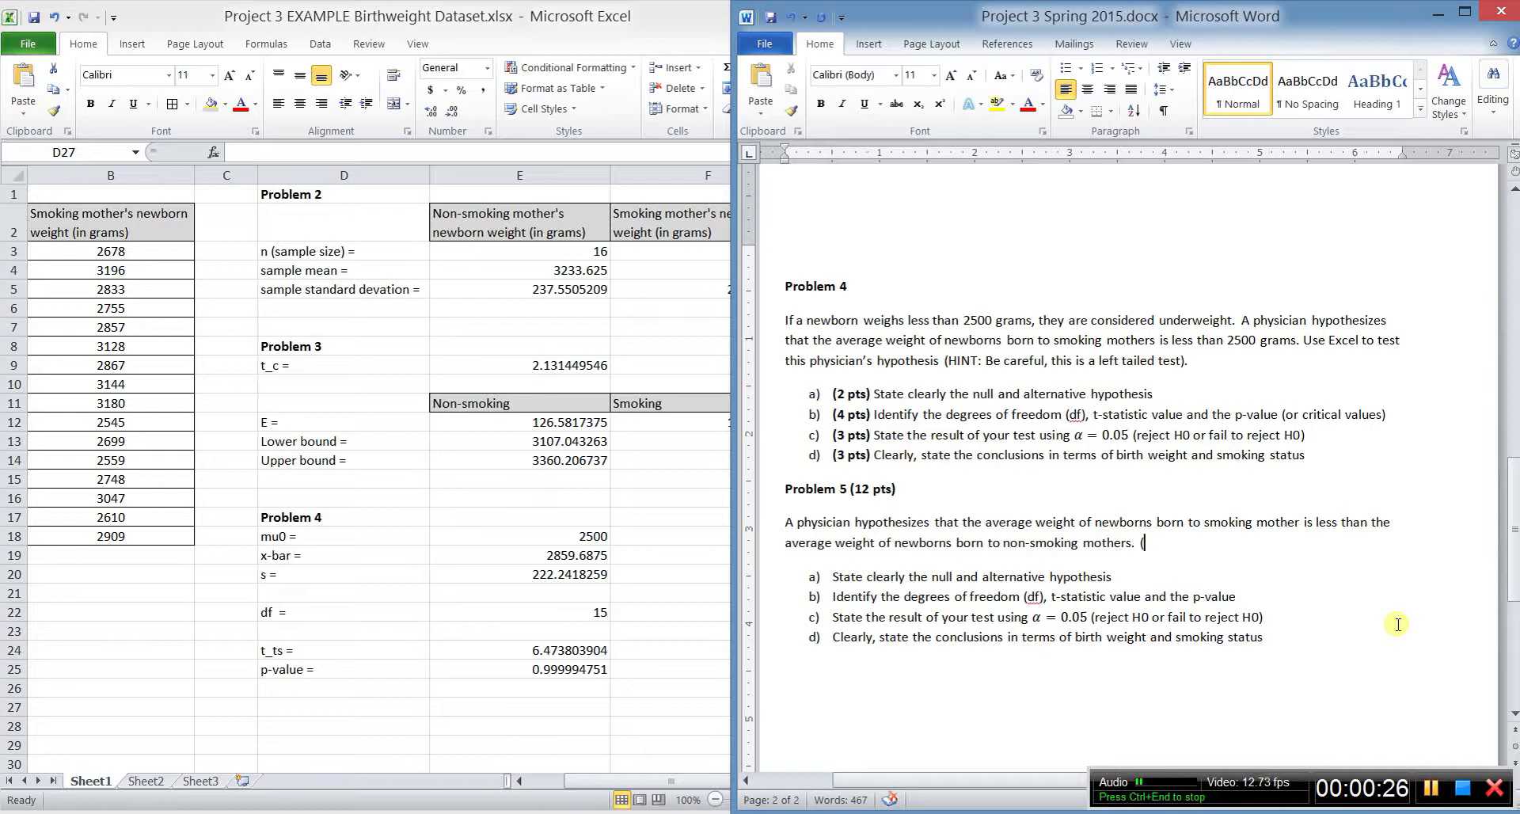
text(assume that the )
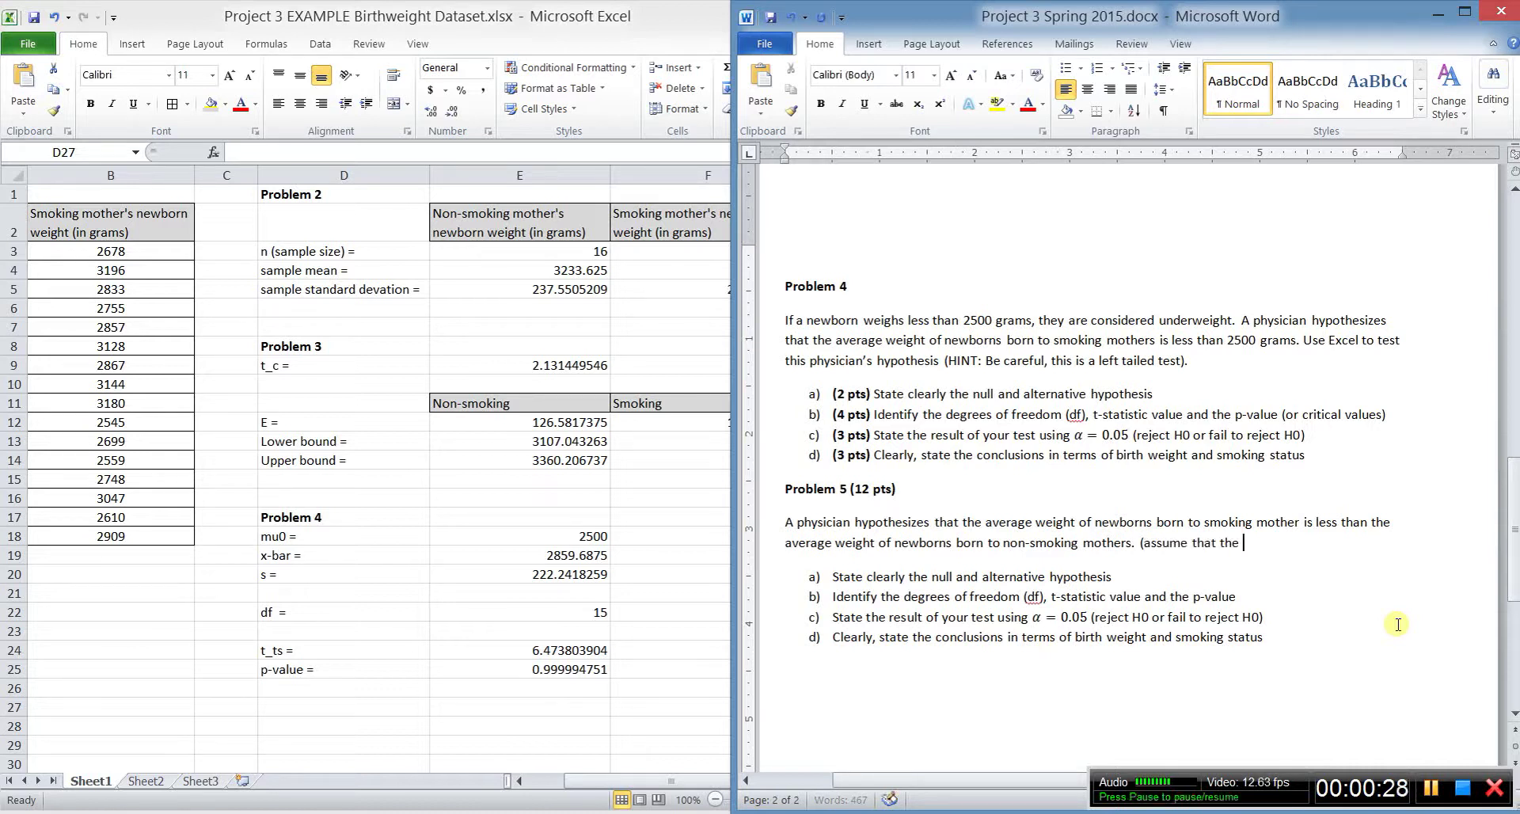
text(population standa)
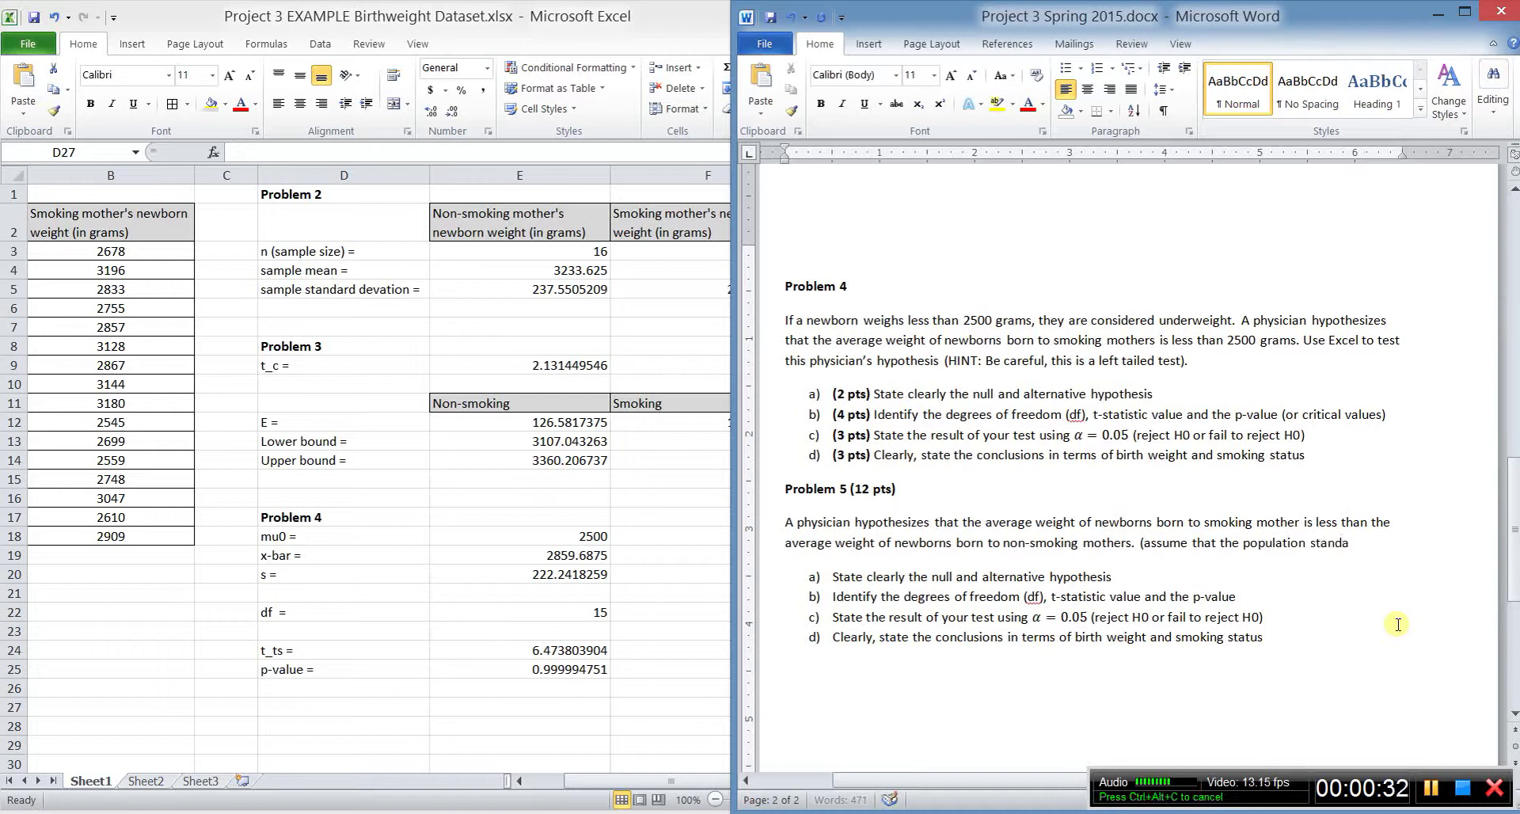
text(rd deviations are not the sam)
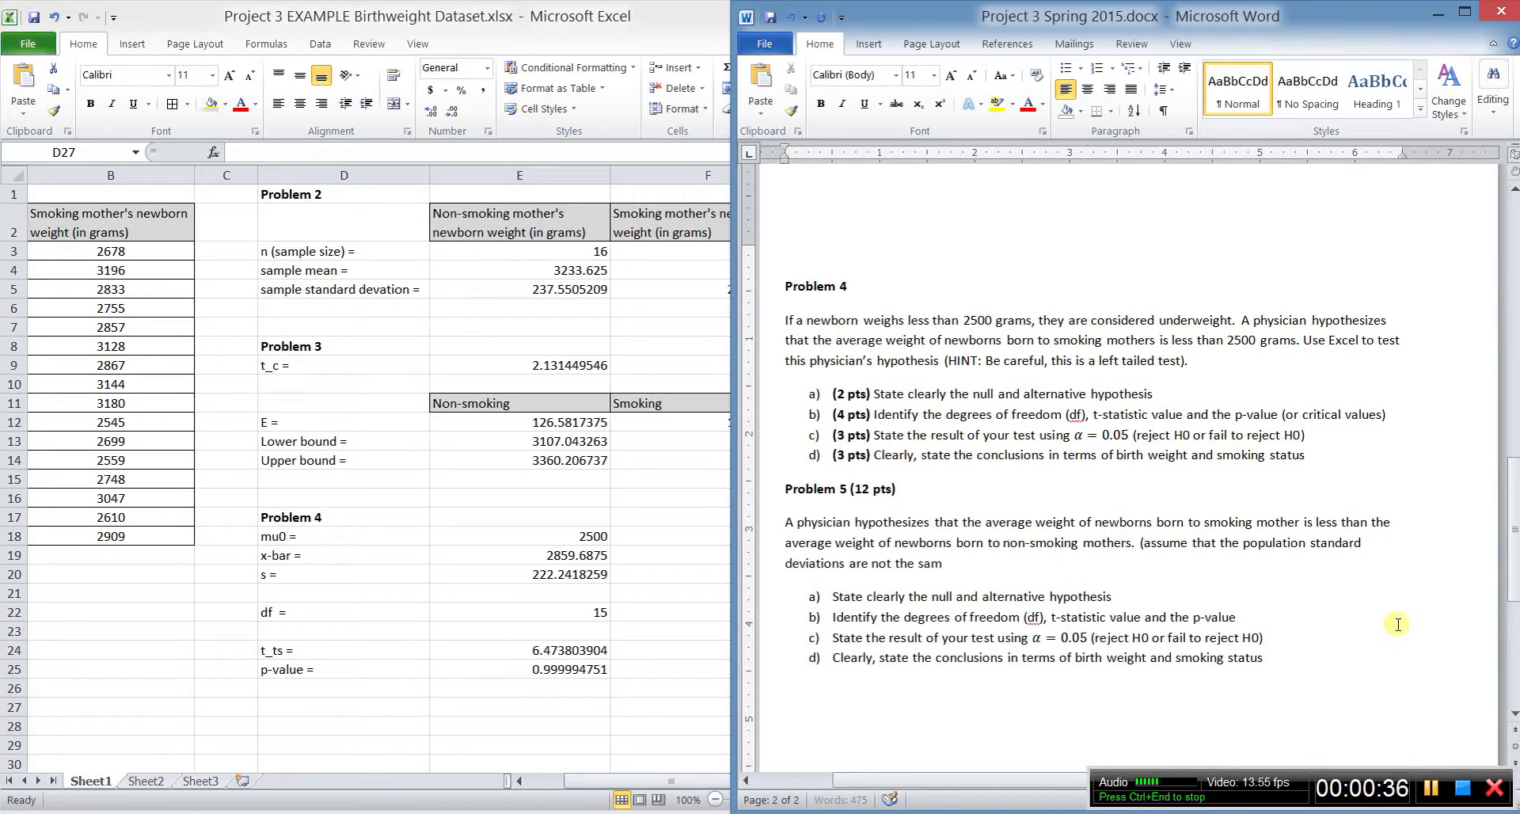
key(BackSpace)
key(BackSpace)
key(BackSpace)
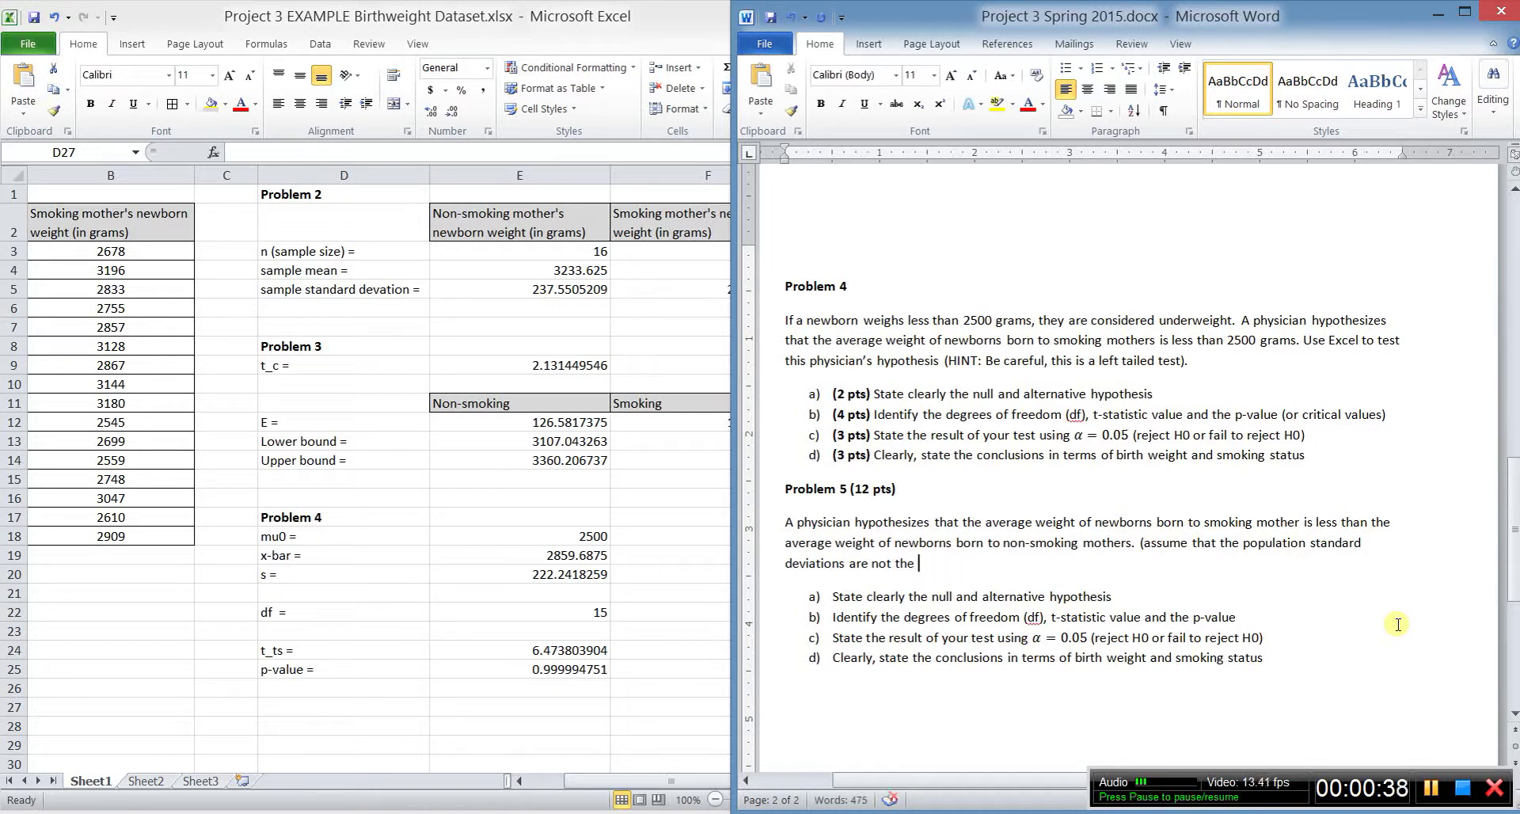
key(BackSpace)
key(BackSpace)
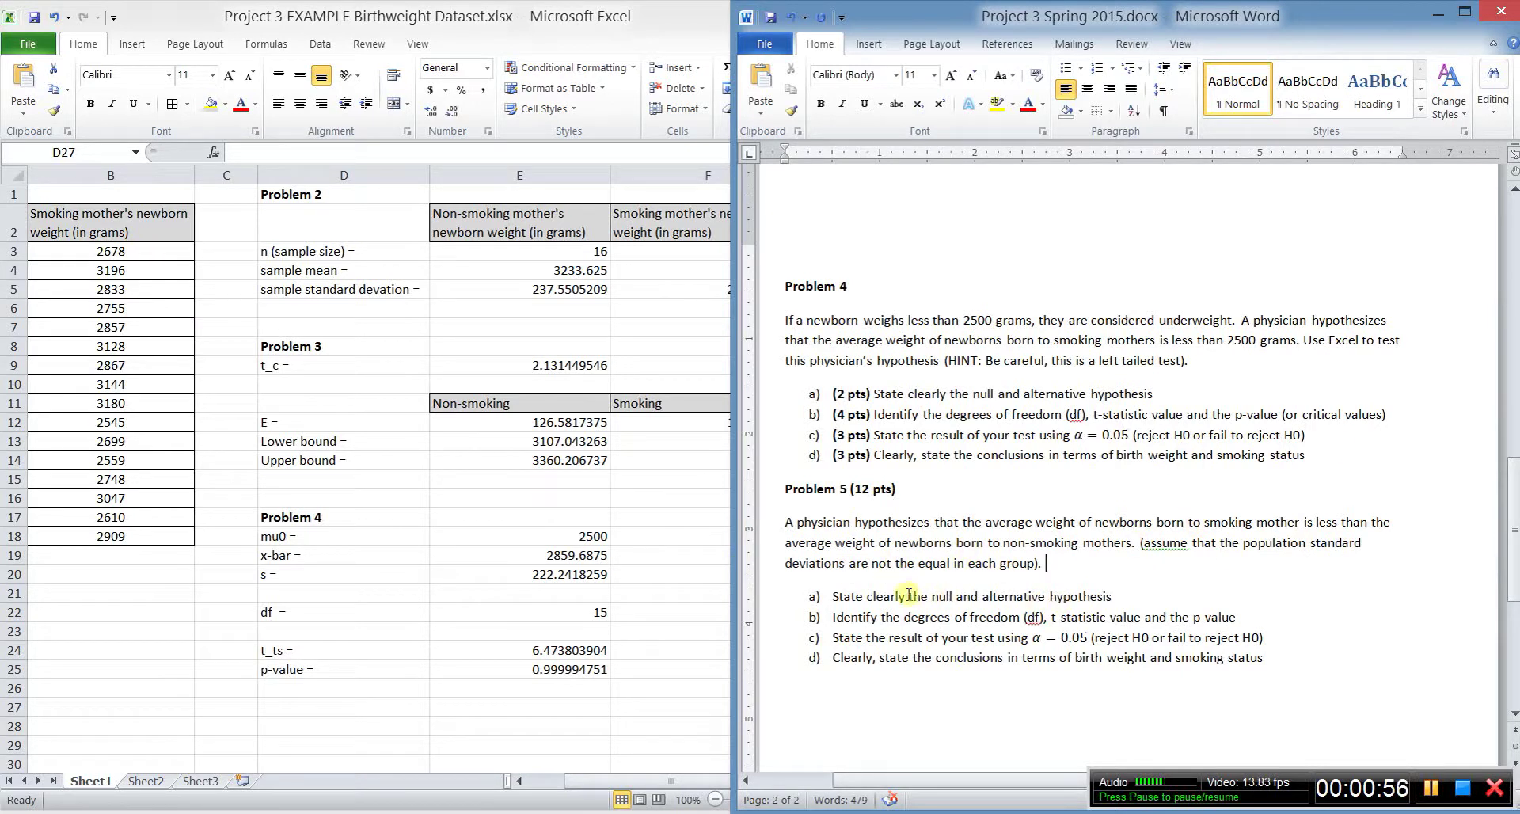
Step: Switch to the Chapter 8.1 - 8.2 presentation in PowerPoint and examine the two-sample t-test slides on the test statistic and equal or unequal variances
mouse_move(829, 807)
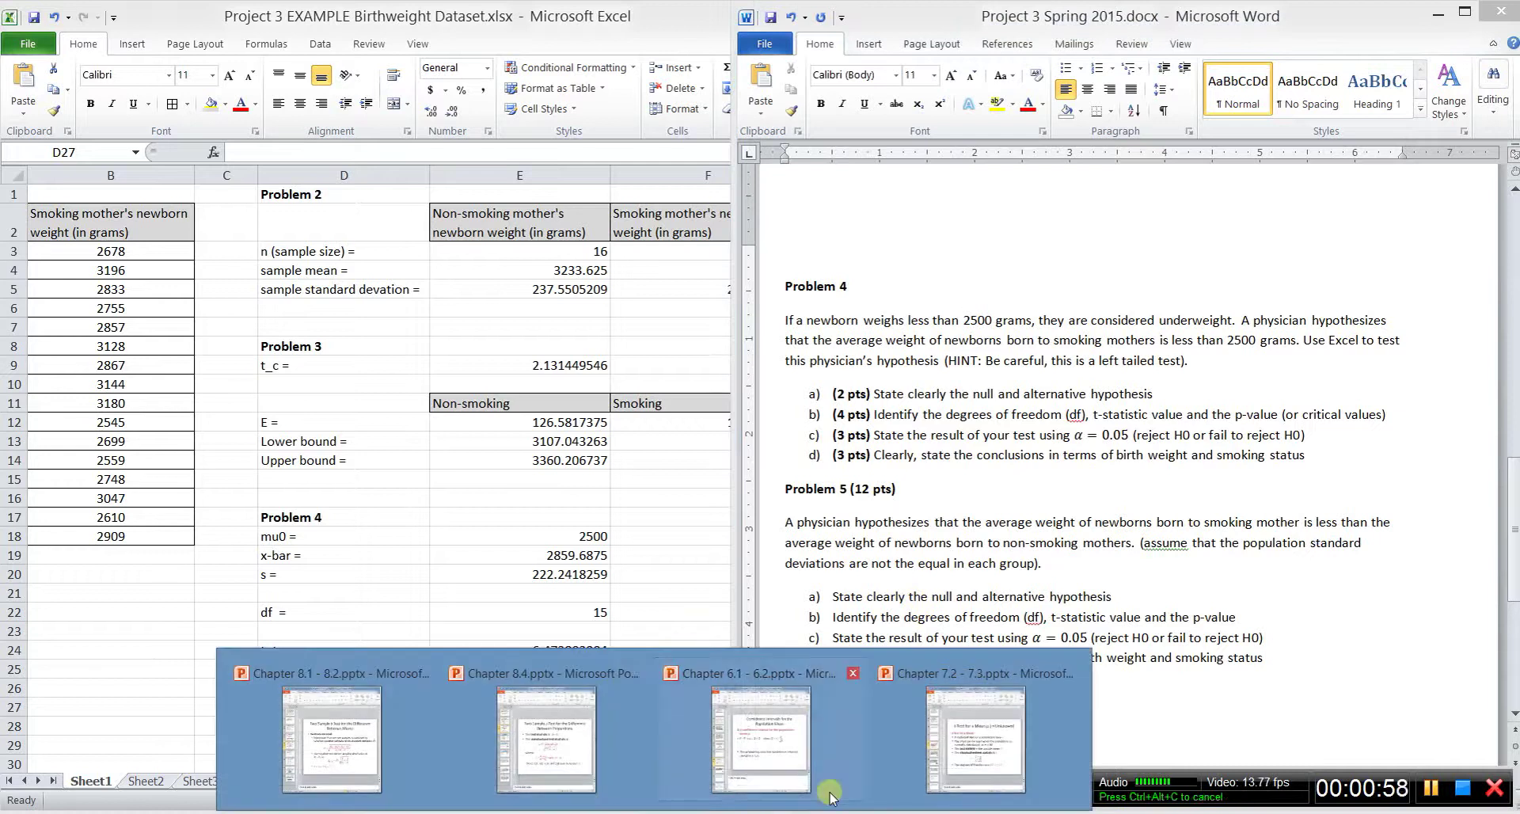
mouse_move(327, 749)
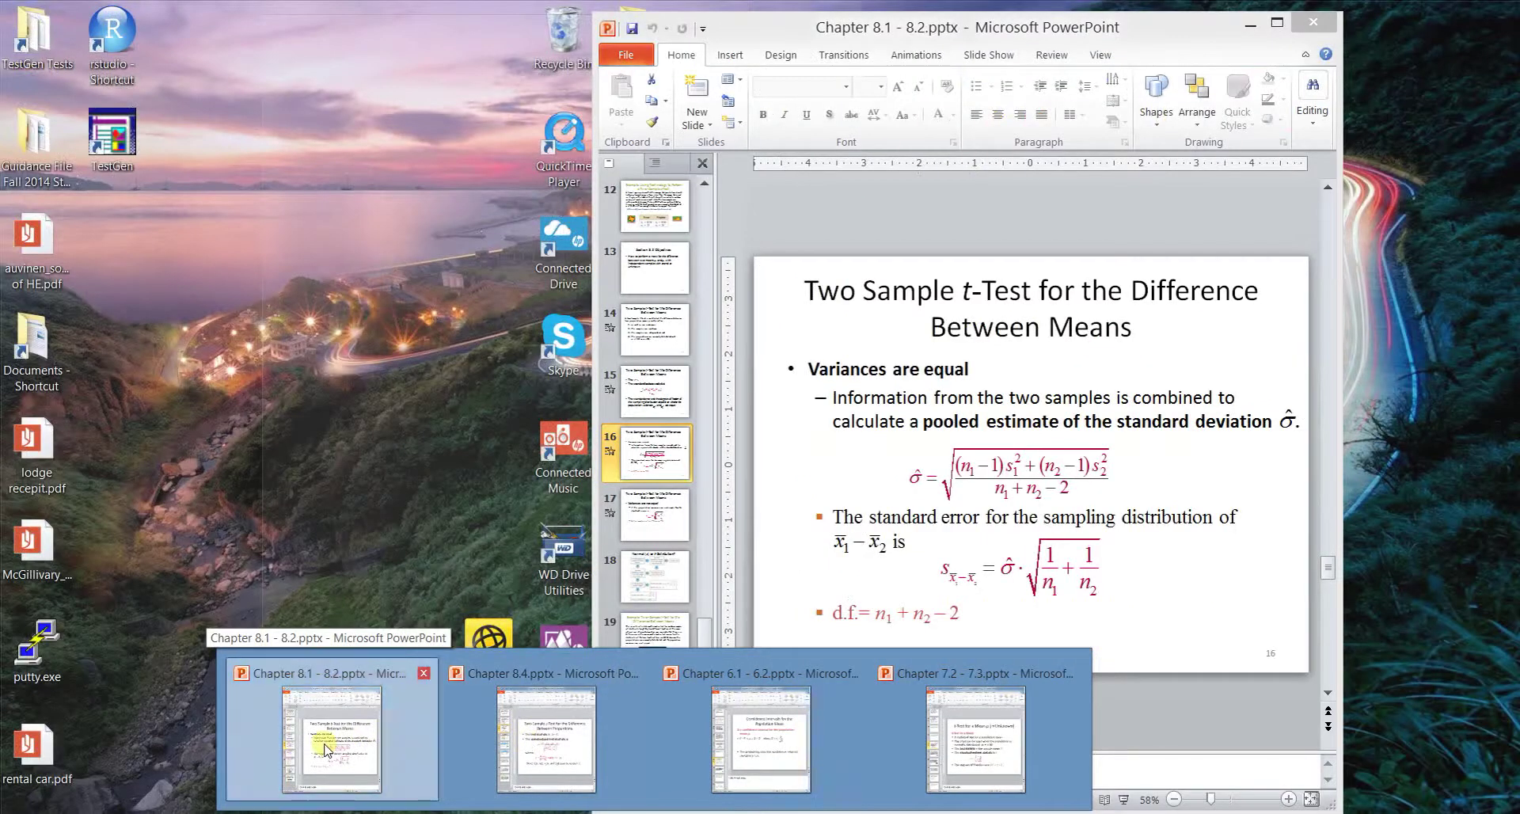
click(327, 749)
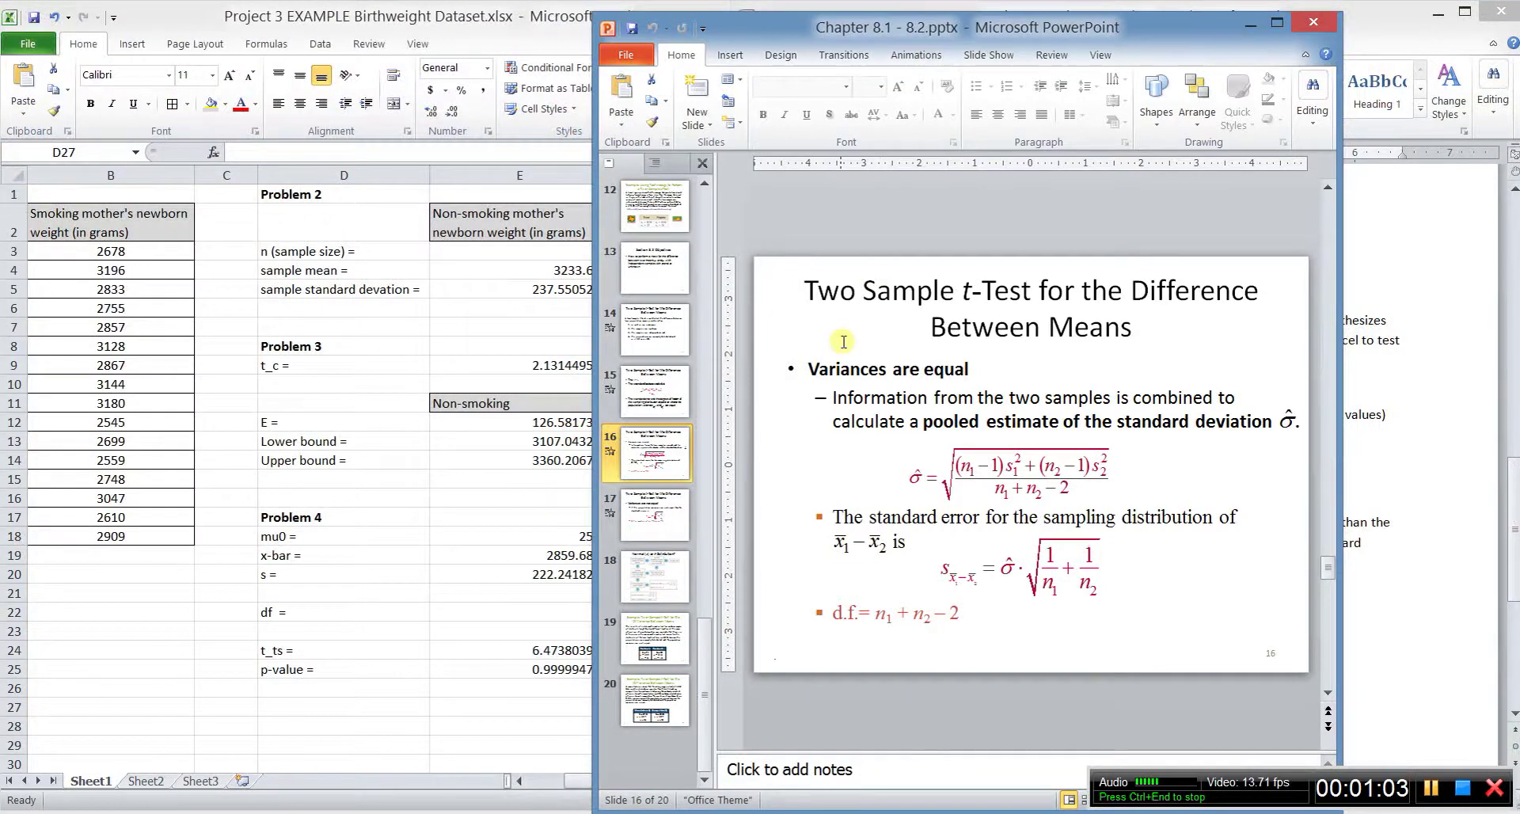
click(658, 393)
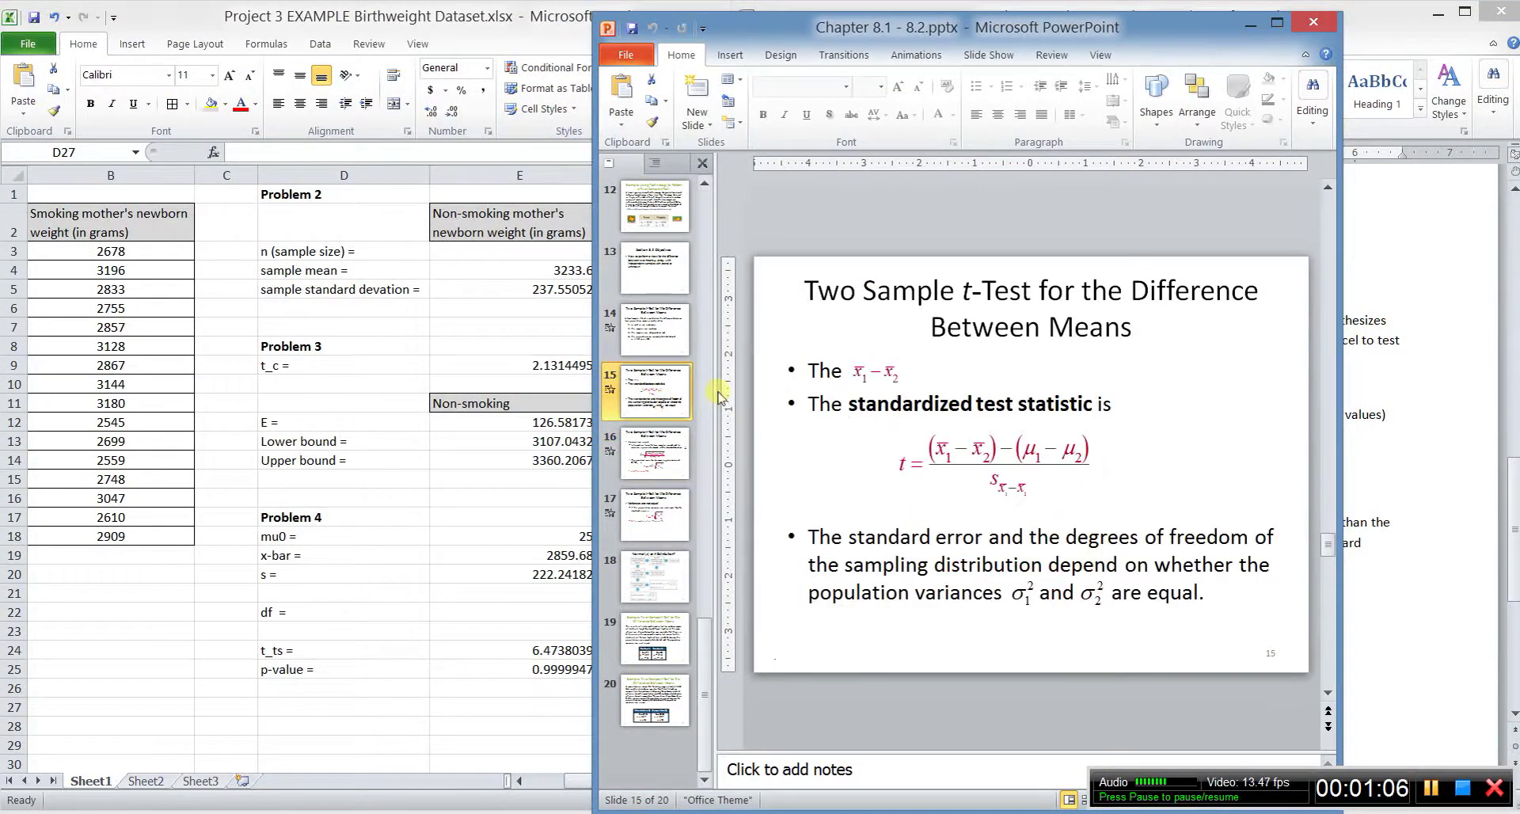
scroll(719, 393, up, 3)
scroll(719, 393, down, 1)
scroll(719, 394, up, 1)
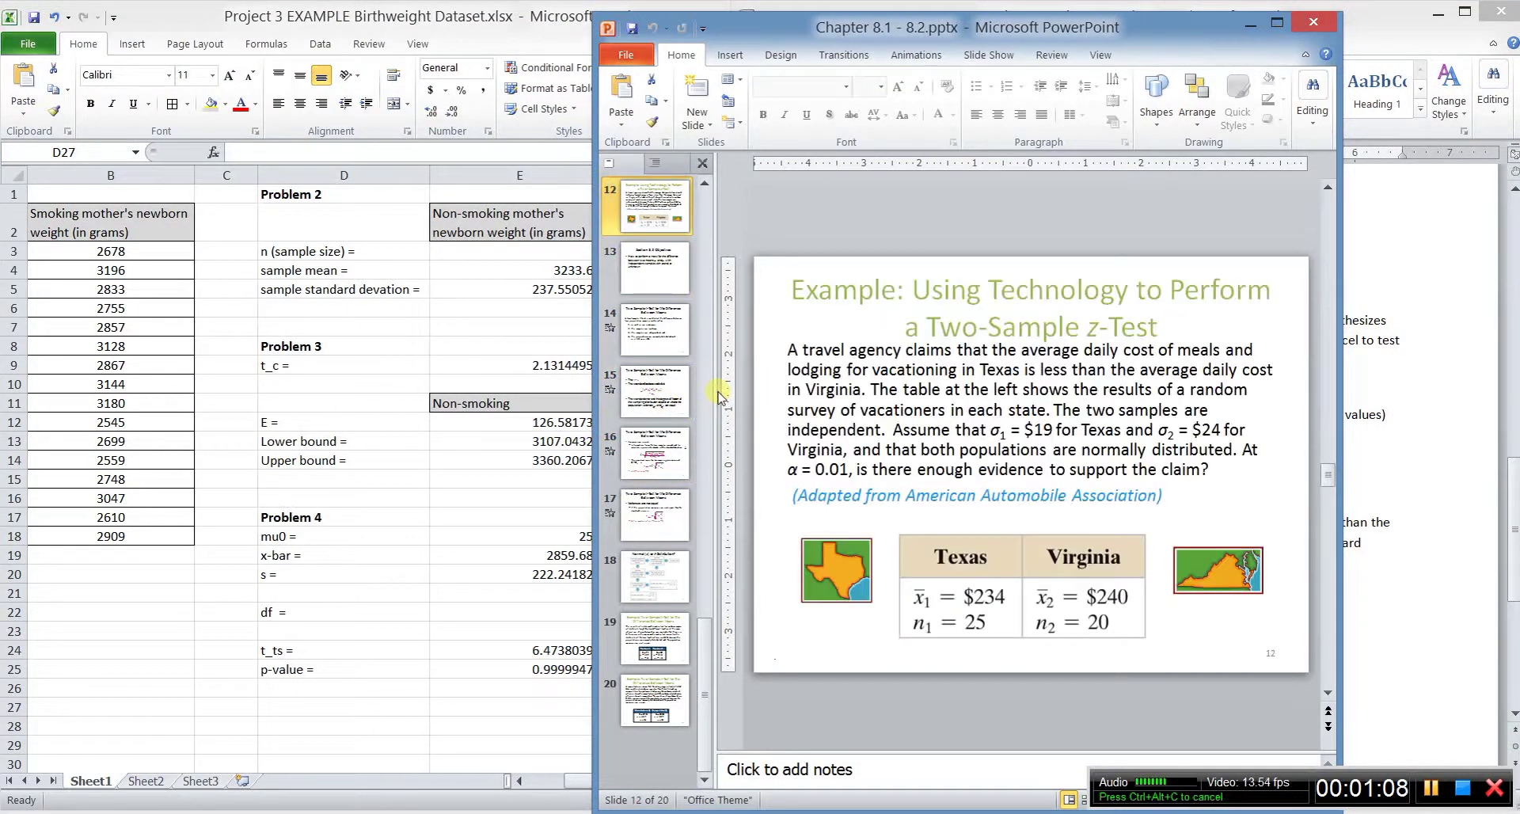
scroll(719, 394, down, 4)
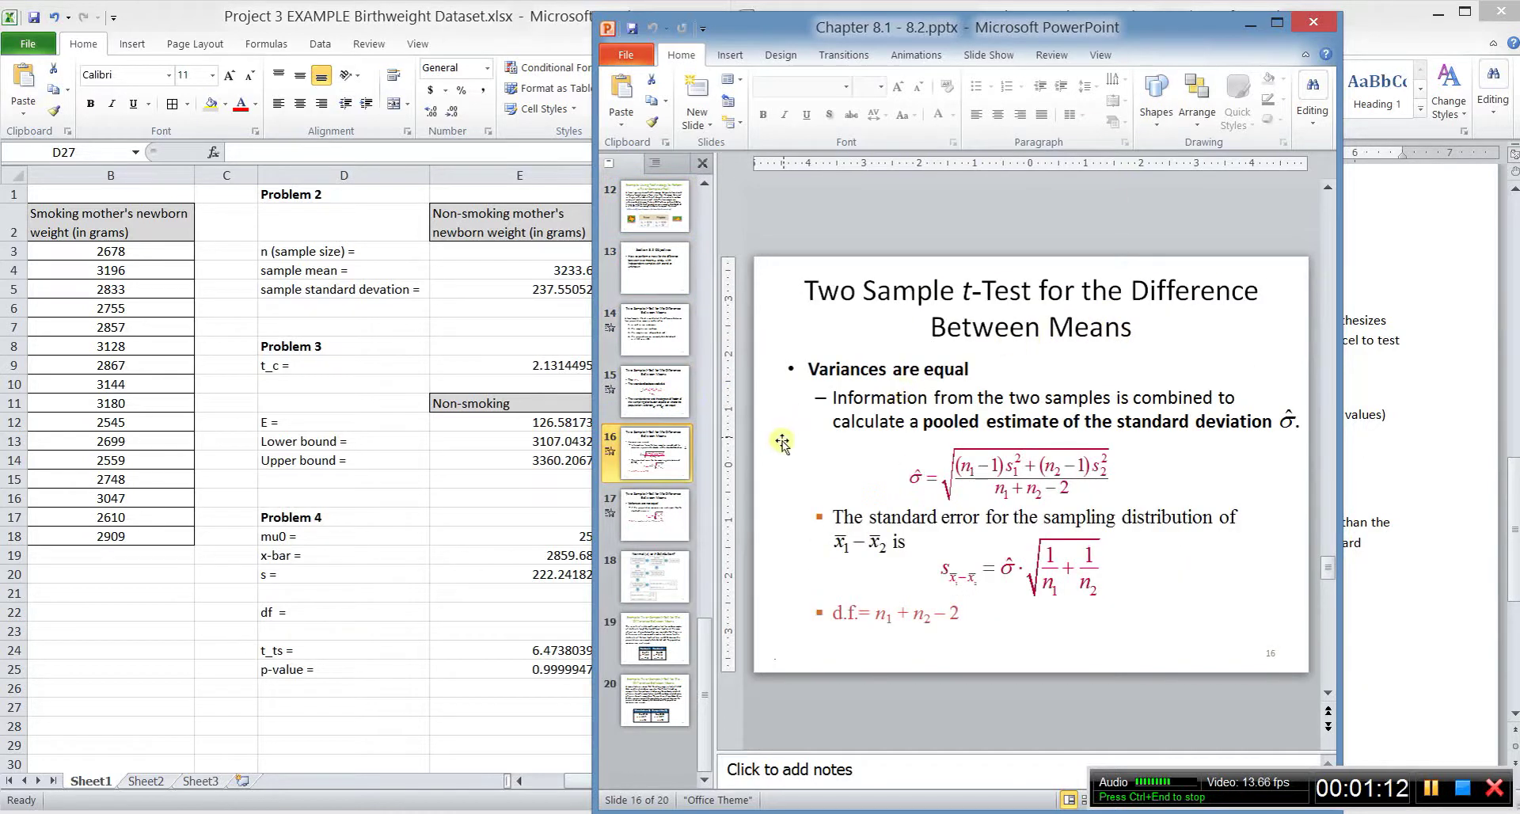
scroll(784, 439, down, 1)
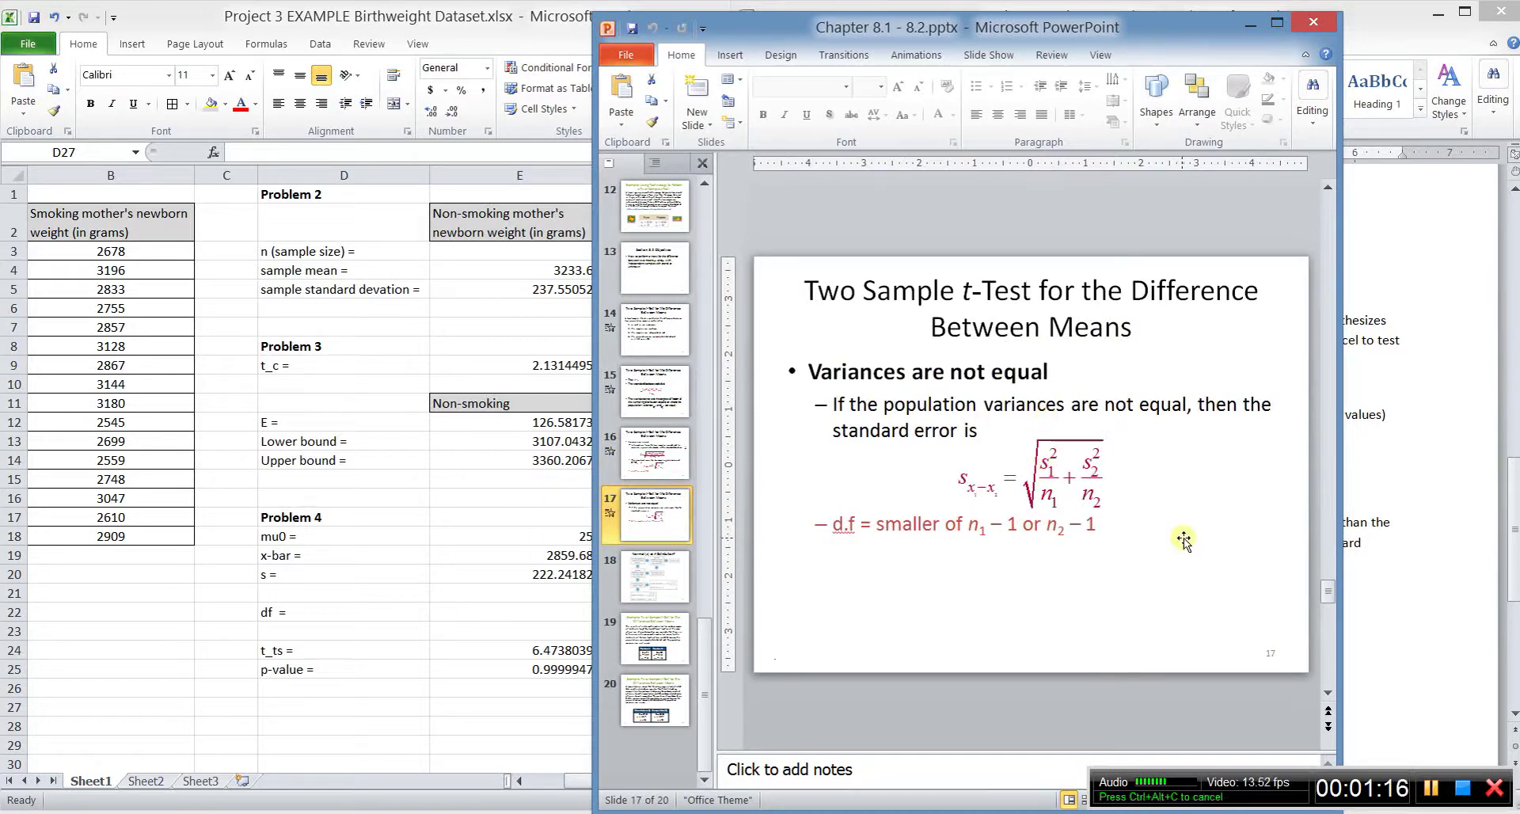
scroll(1183, 539, down, 1)
scroll(1183, 539, up, 1)
scroll(1184, 539, up, 1)
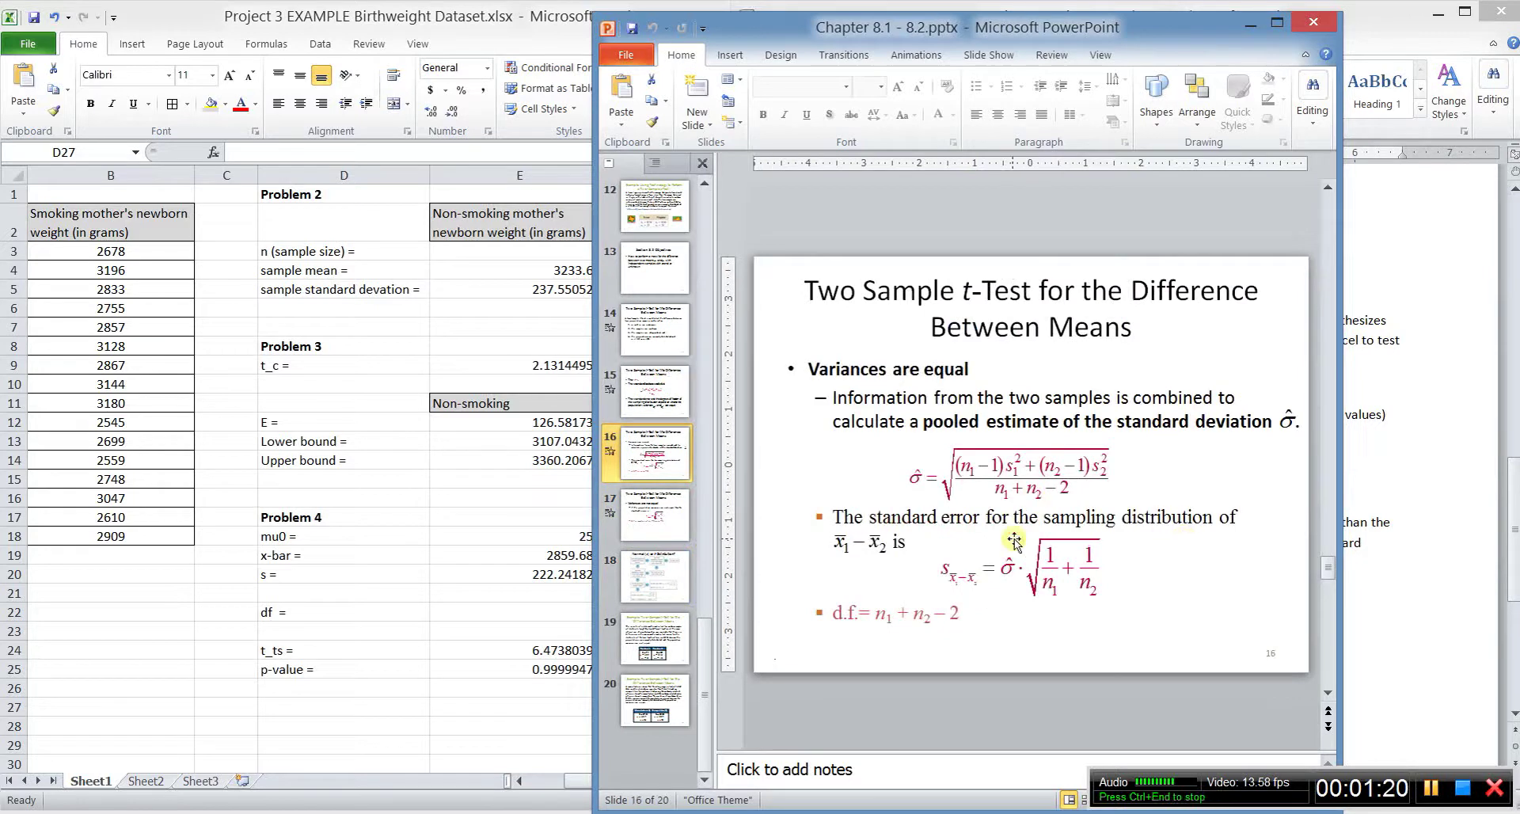
scroll(1014, 541, down, 1)
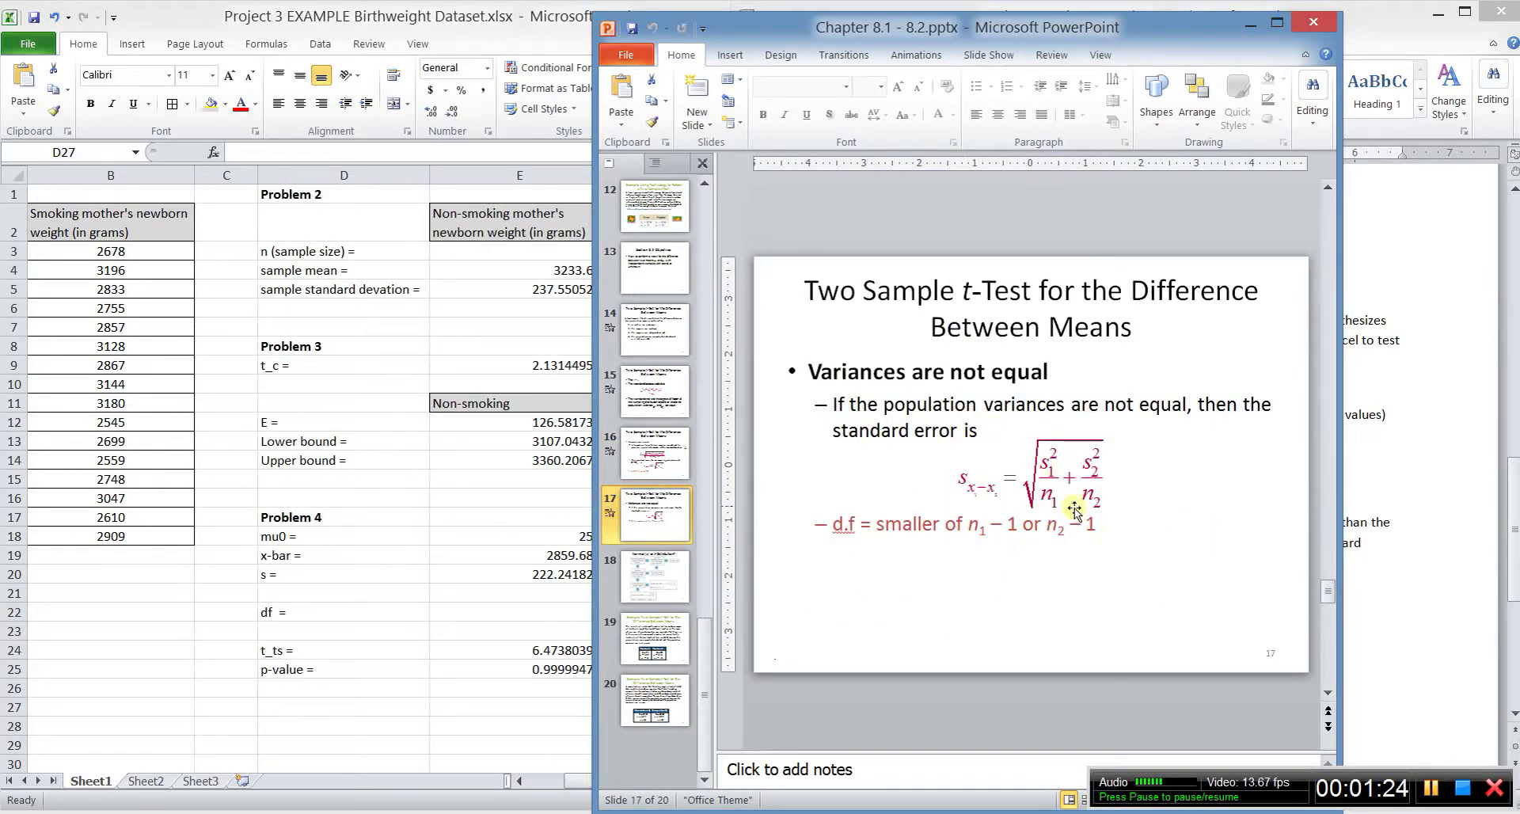
click(648, 459)
click(657, 396)
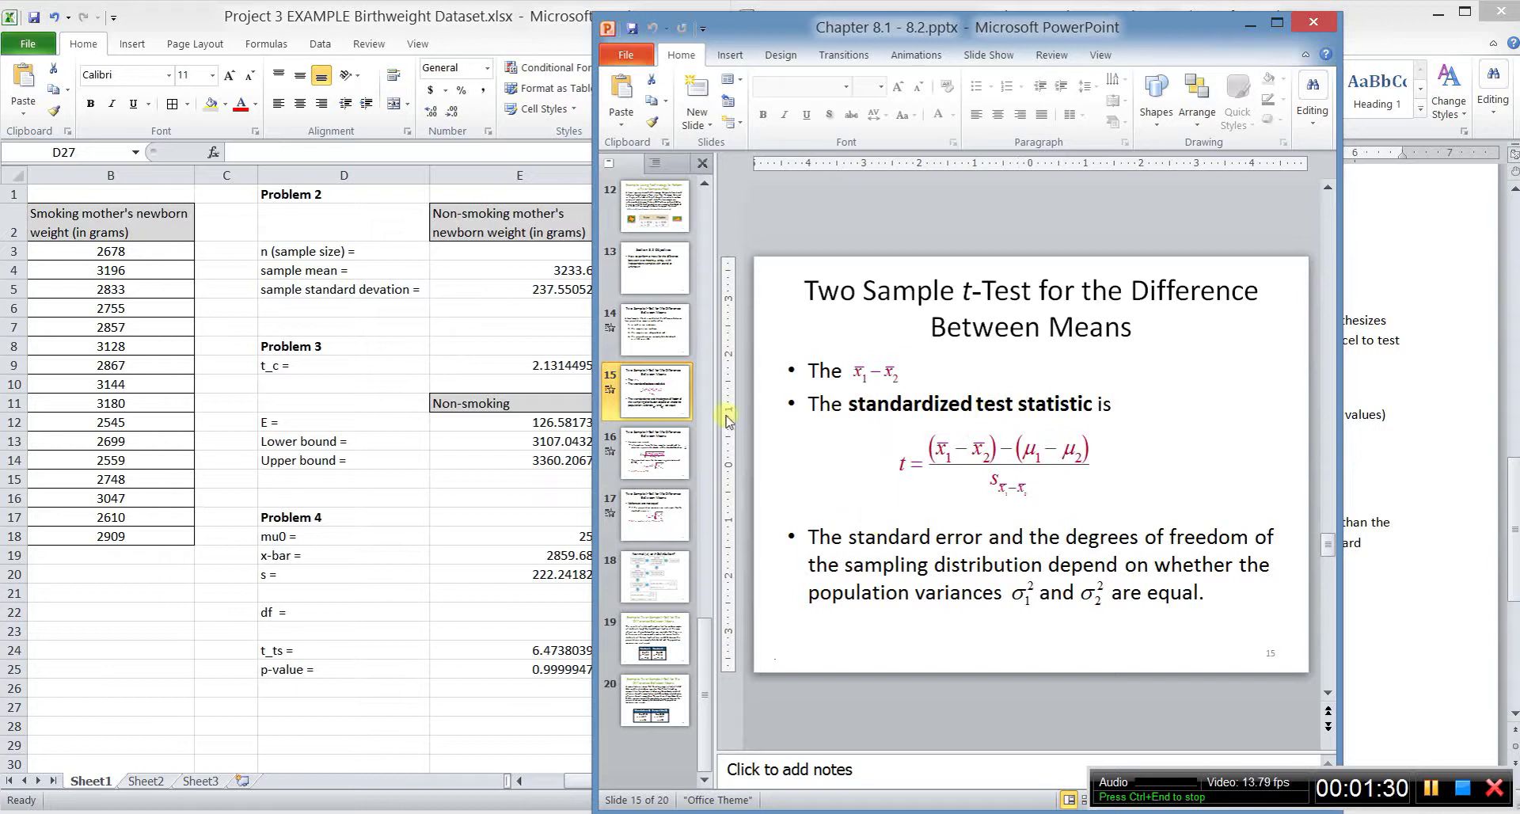
Step: Return to the birthweight workbook in Excel and enter a bold "Problem 5" heading in cell D27
click(390, 686)
click(1487, 540)
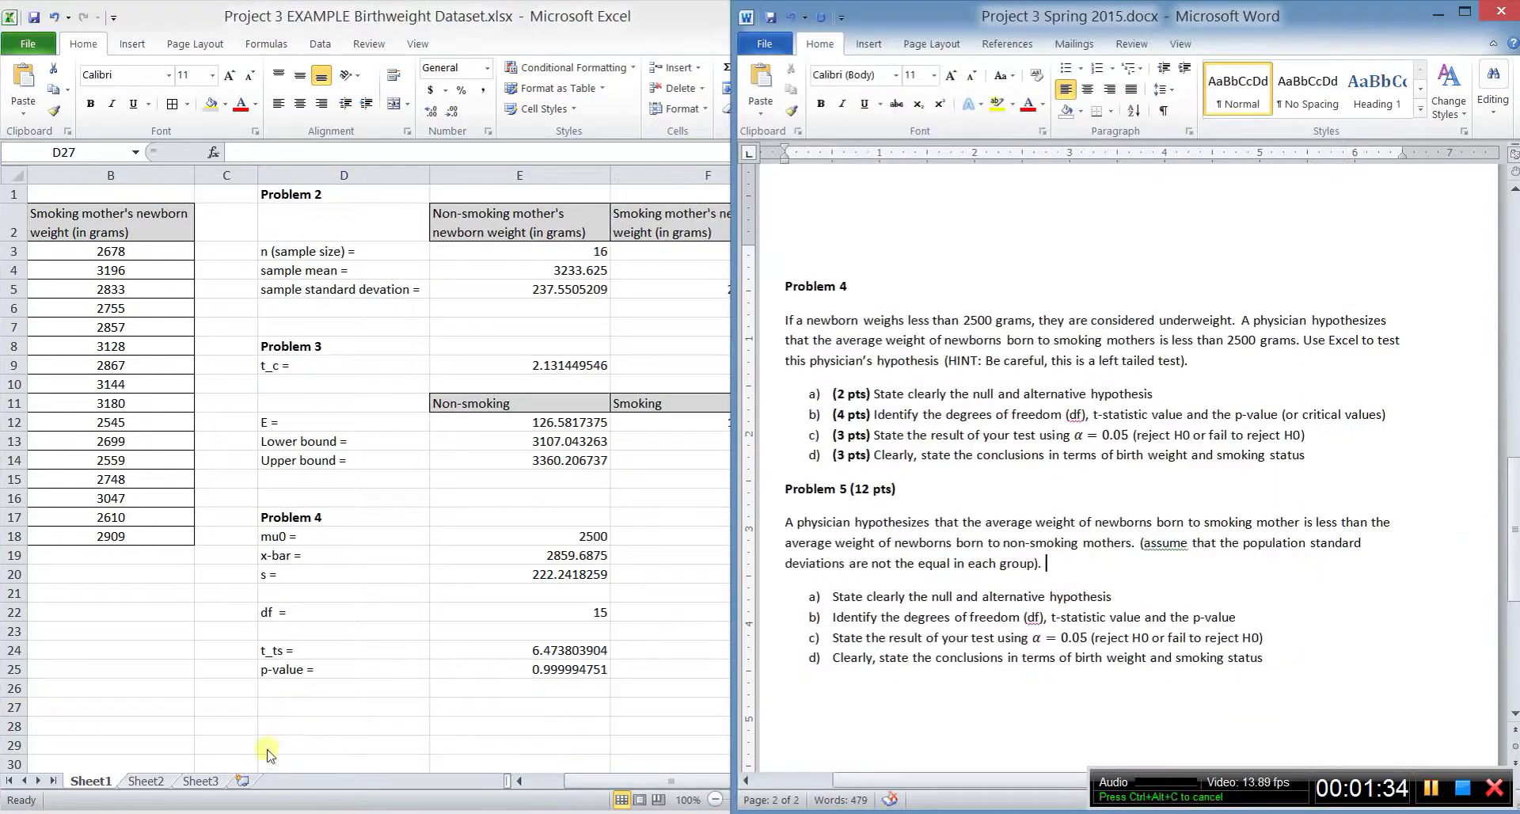
click(311, 706)
text(Problem 5)
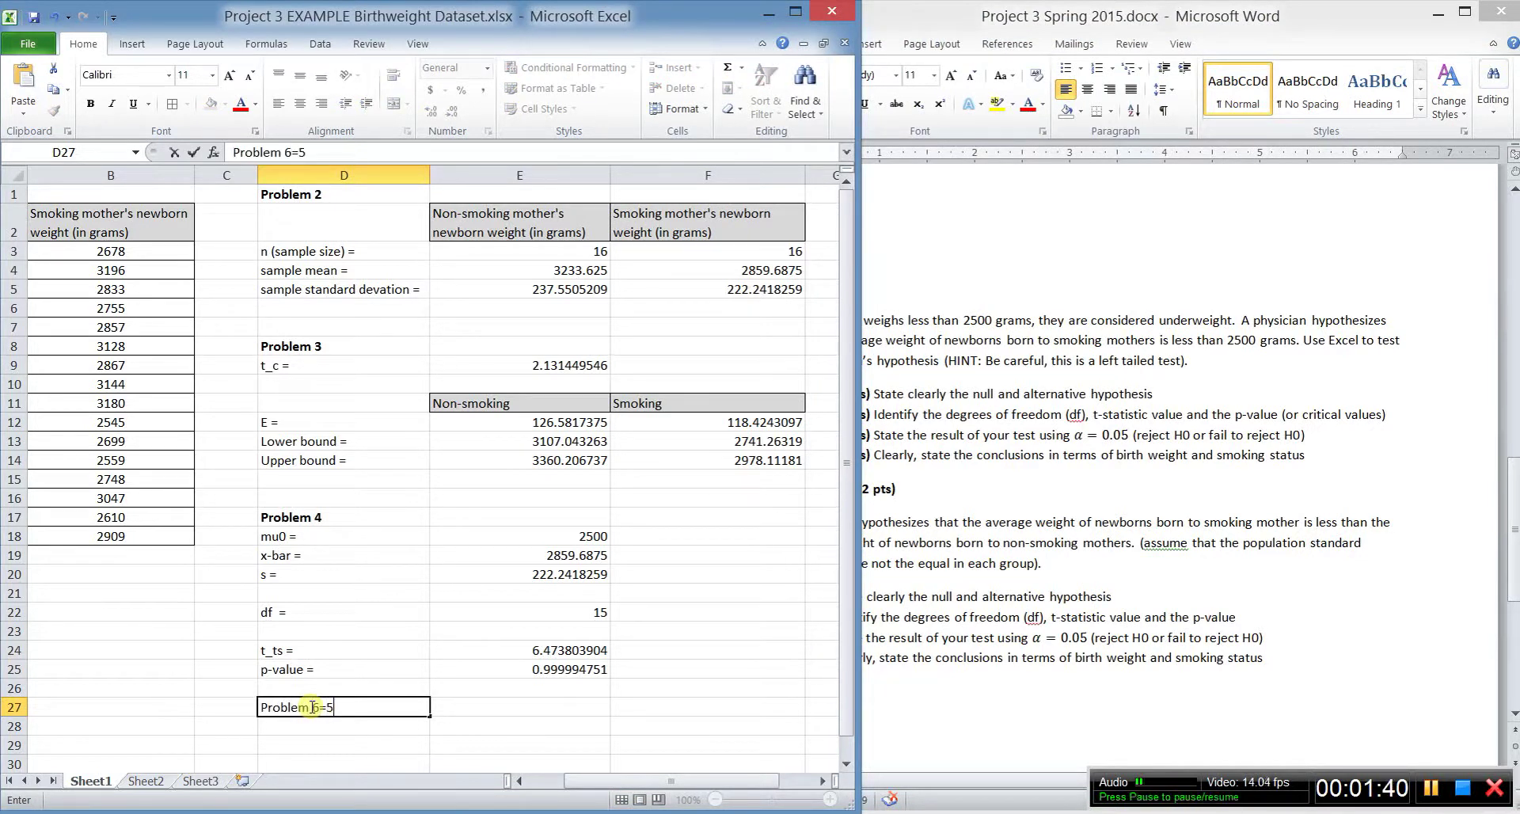
click(443, 729)
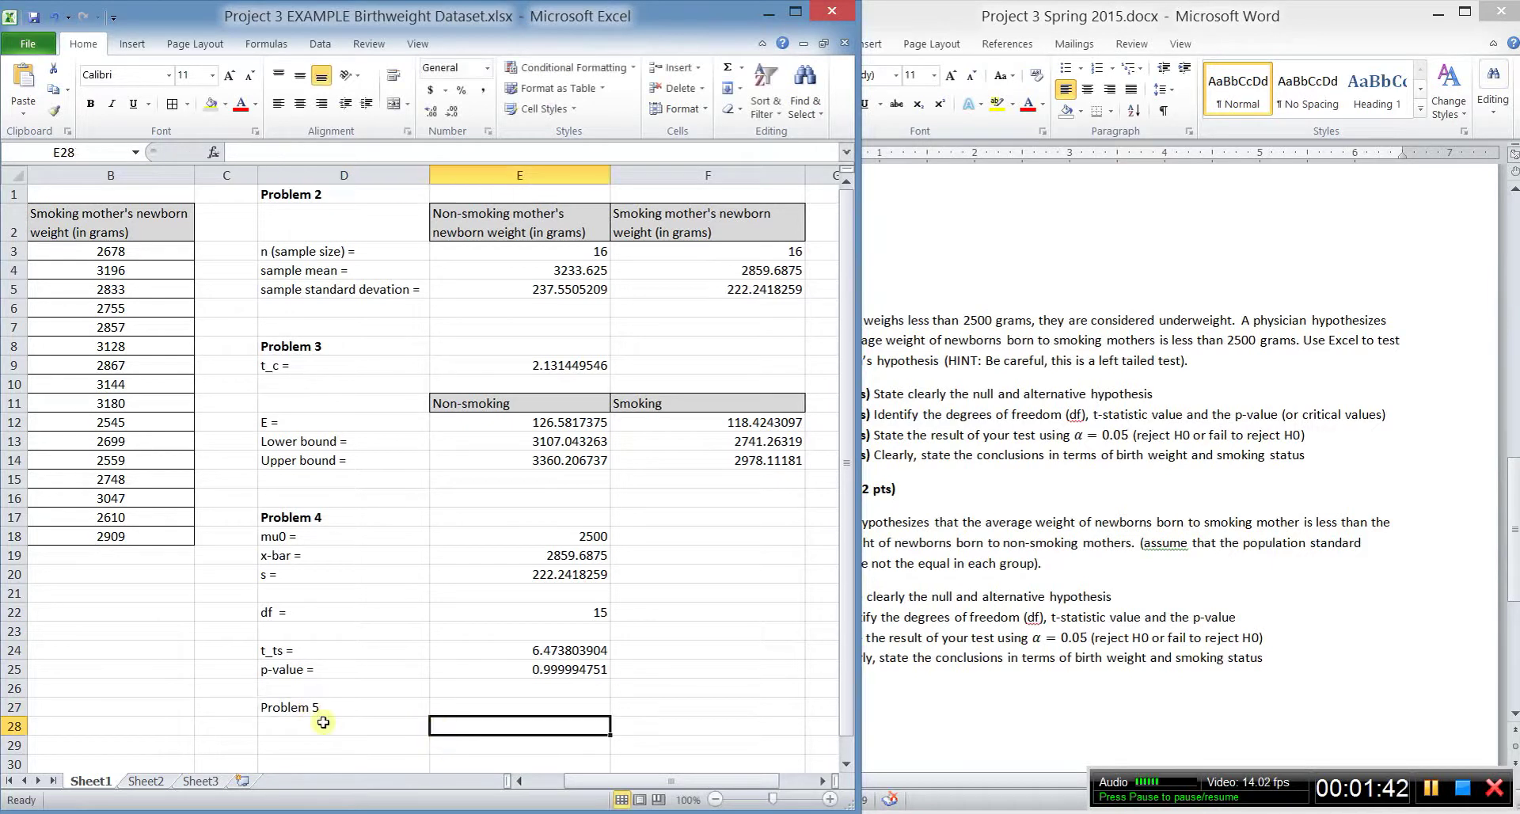
click(321, 707)
key(ctrl+b)
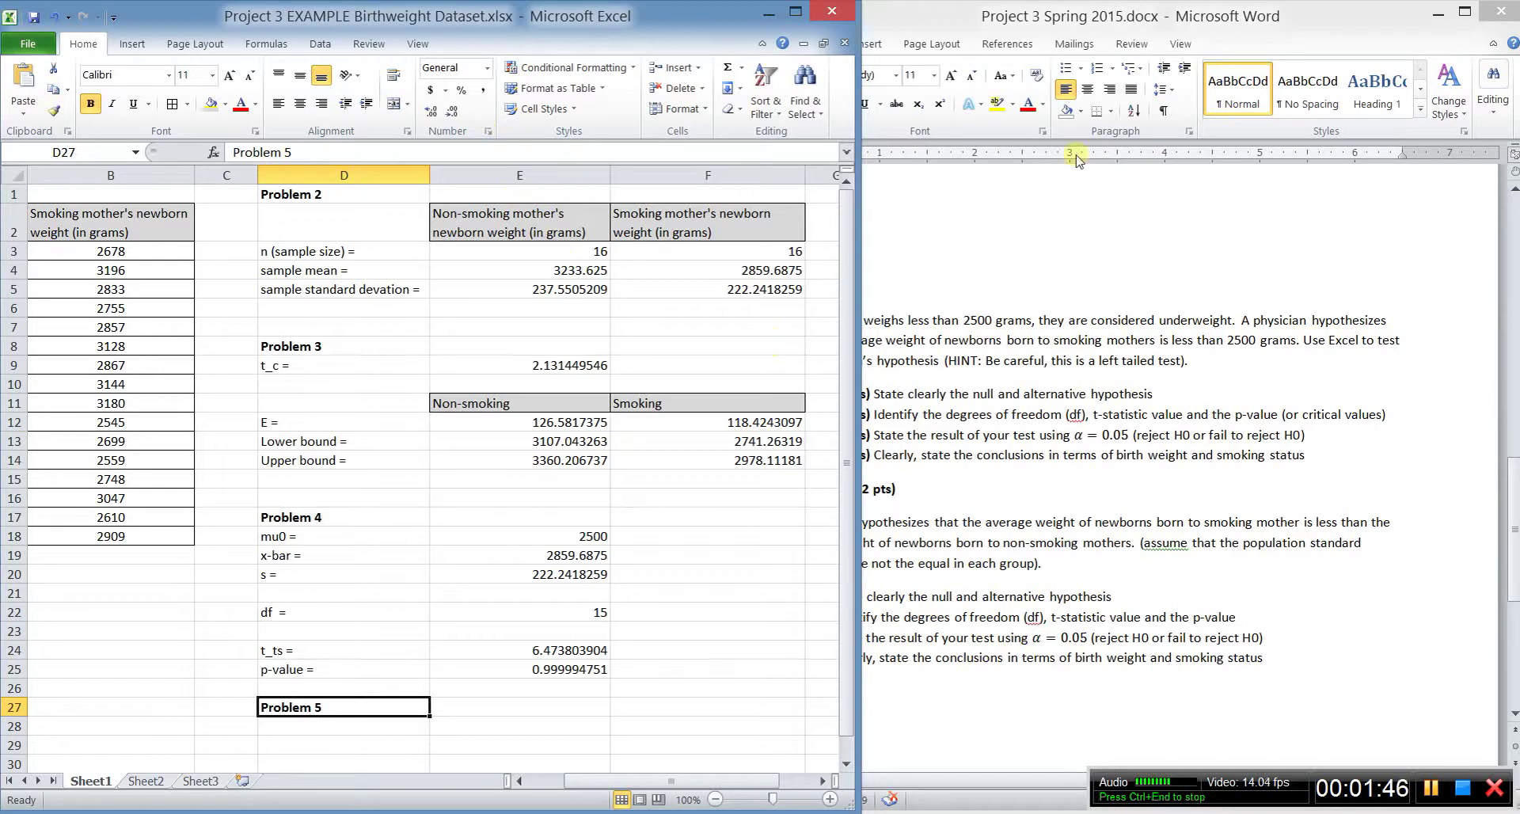
Step: Examine the Problem 5 hypothesis in the Word document alongside the smoking and non-smoking mothers' newborn weight columns in the workbook
click(348, 194)
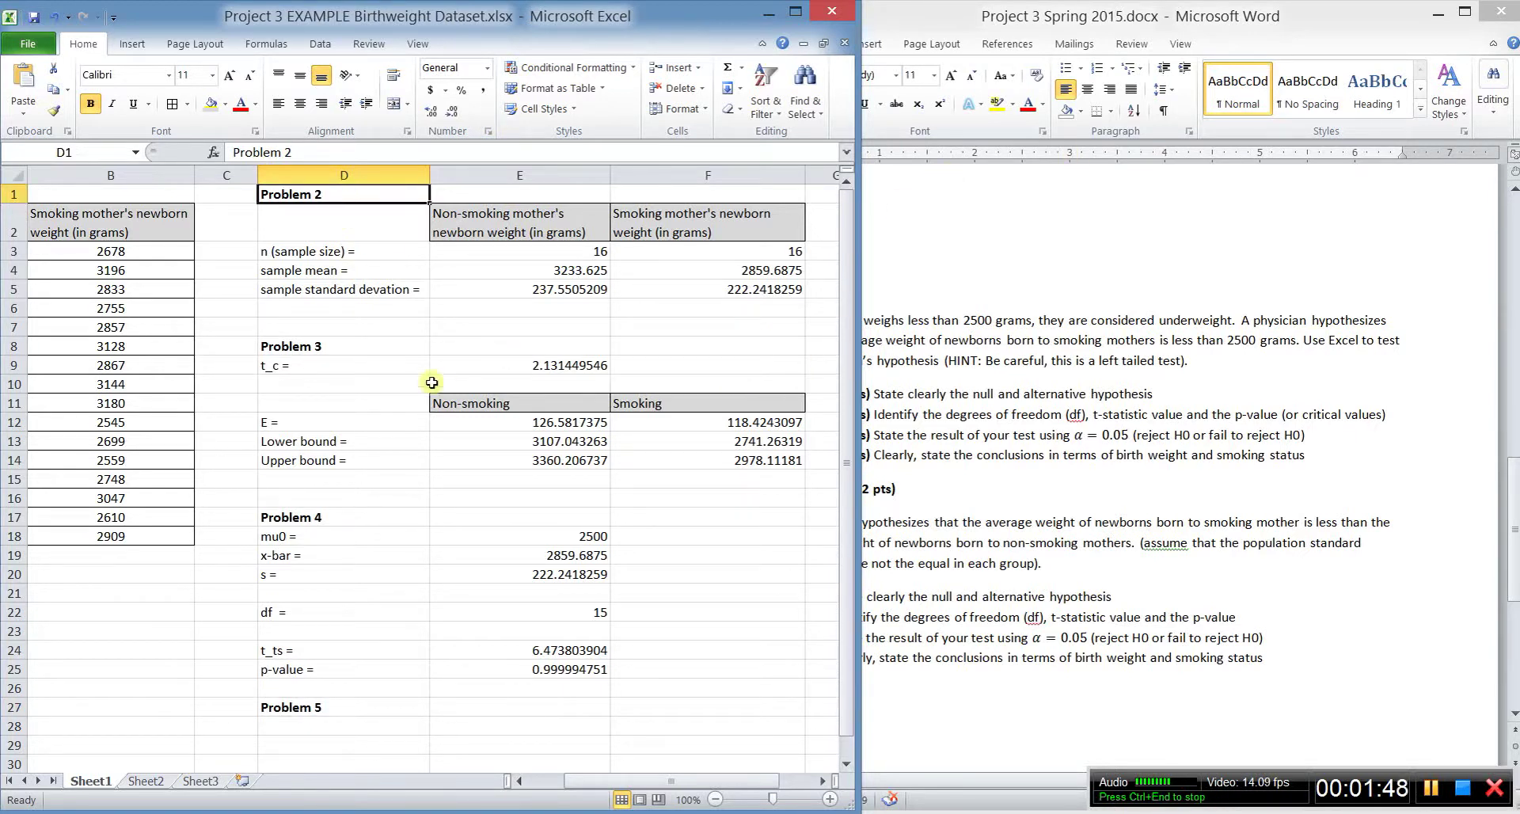
click(366, 348)
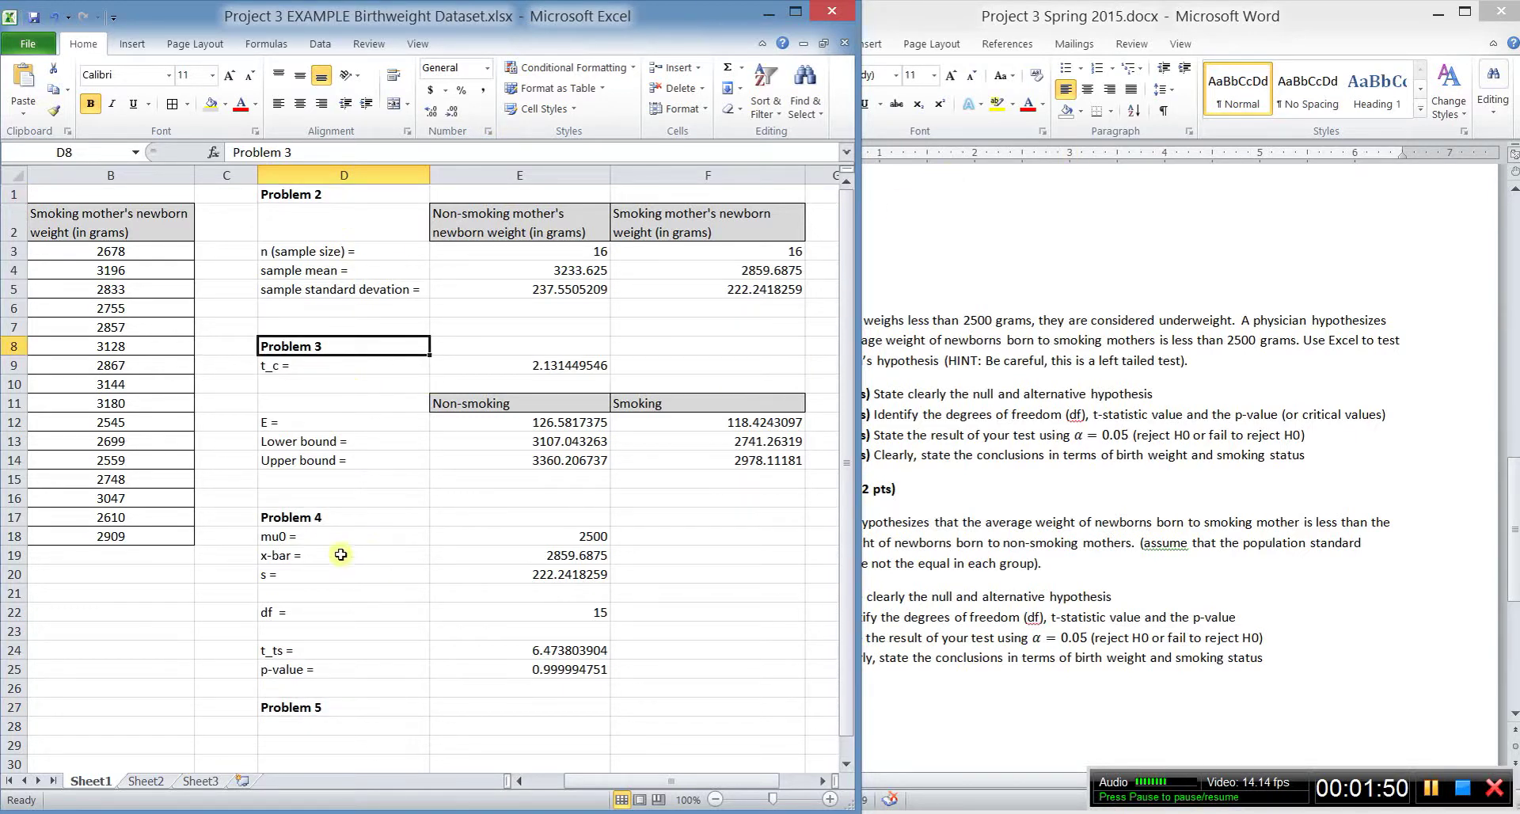
click(313, 727)
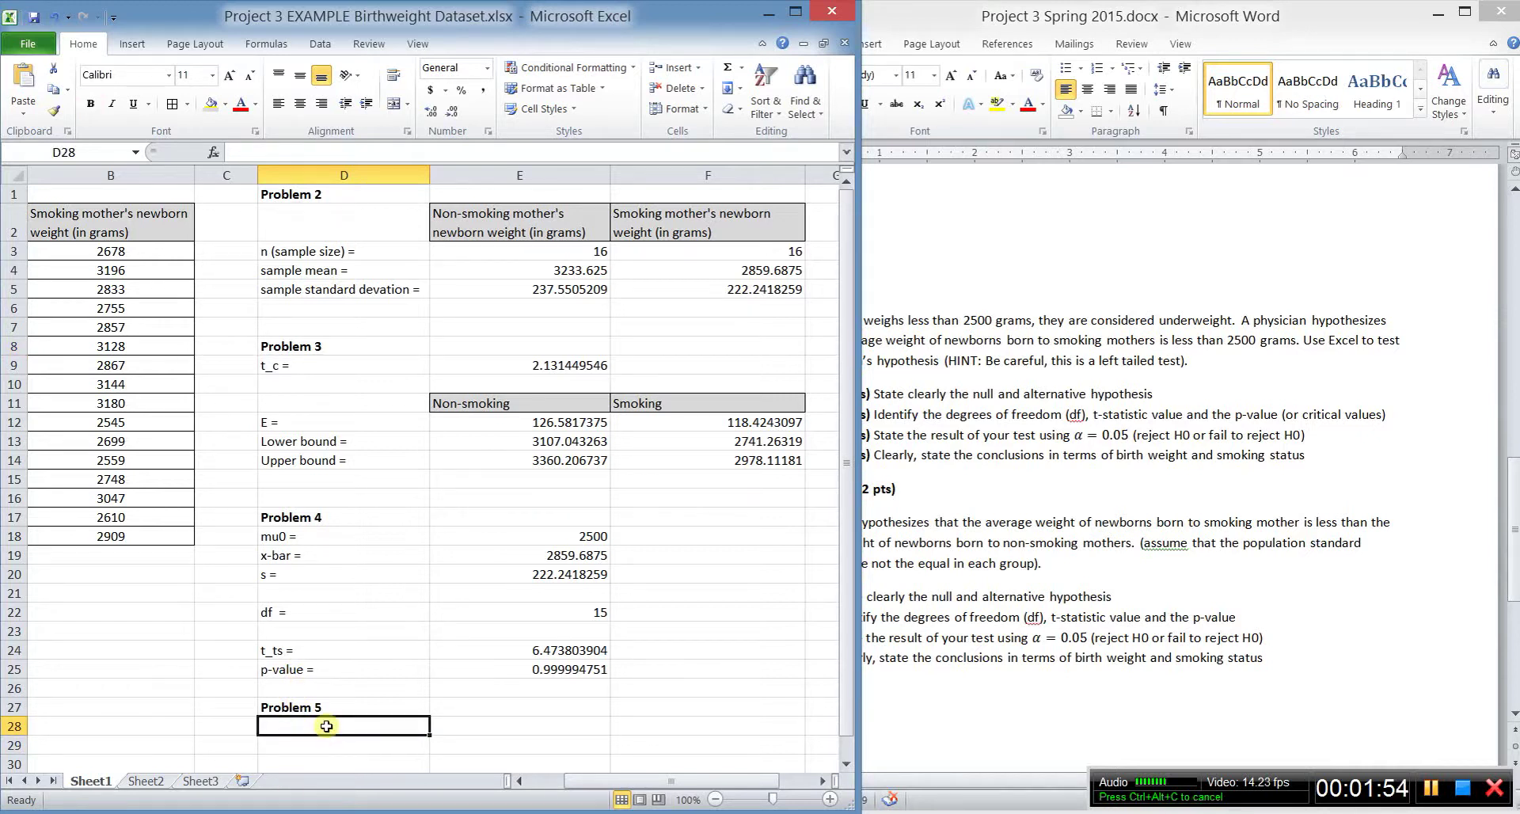
click(1171, 618)
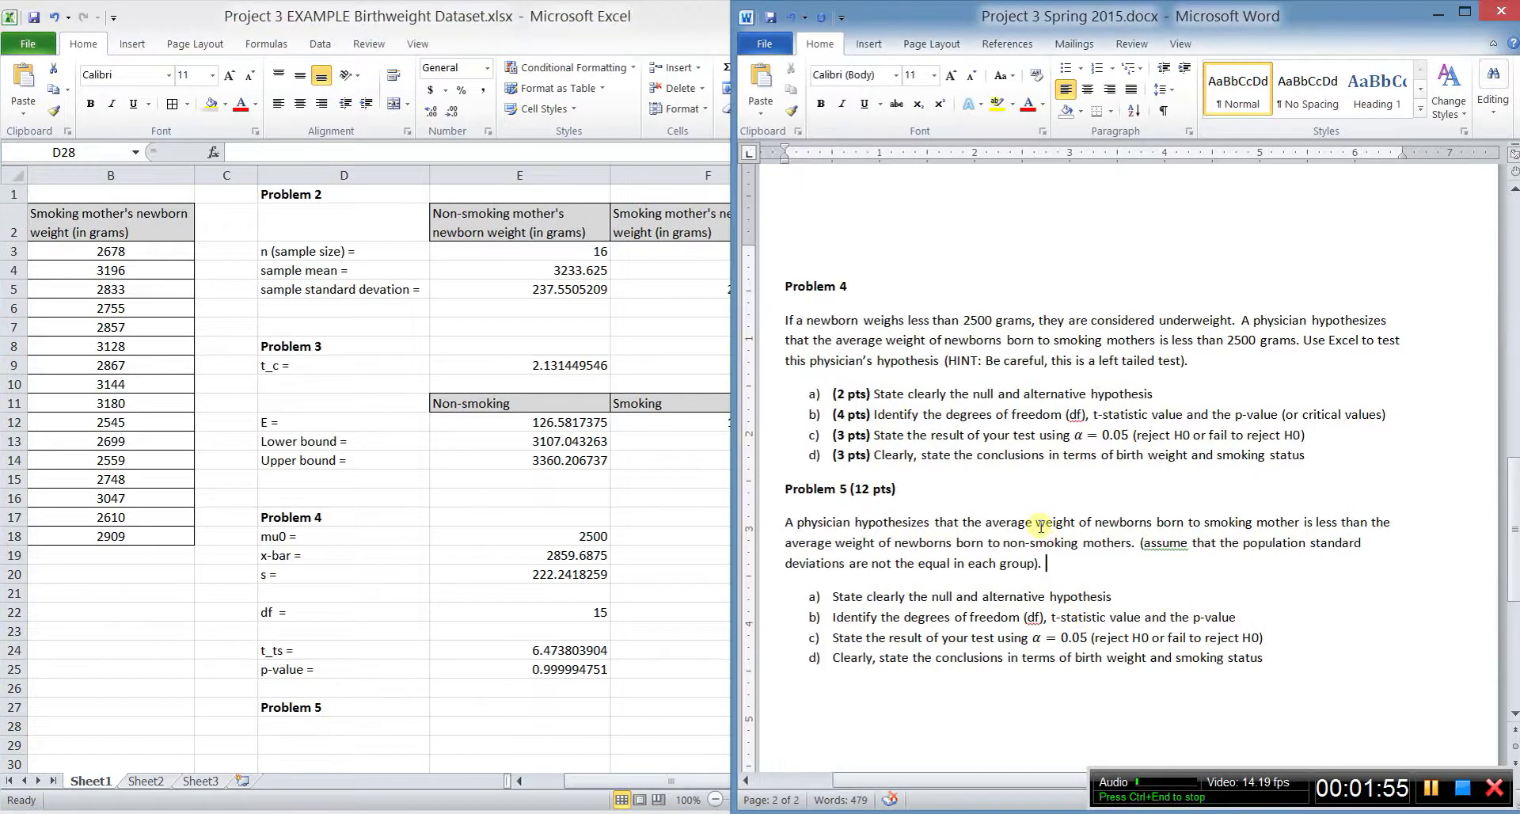
drag(816, 525, 1256, 523)
click(1338, 522)
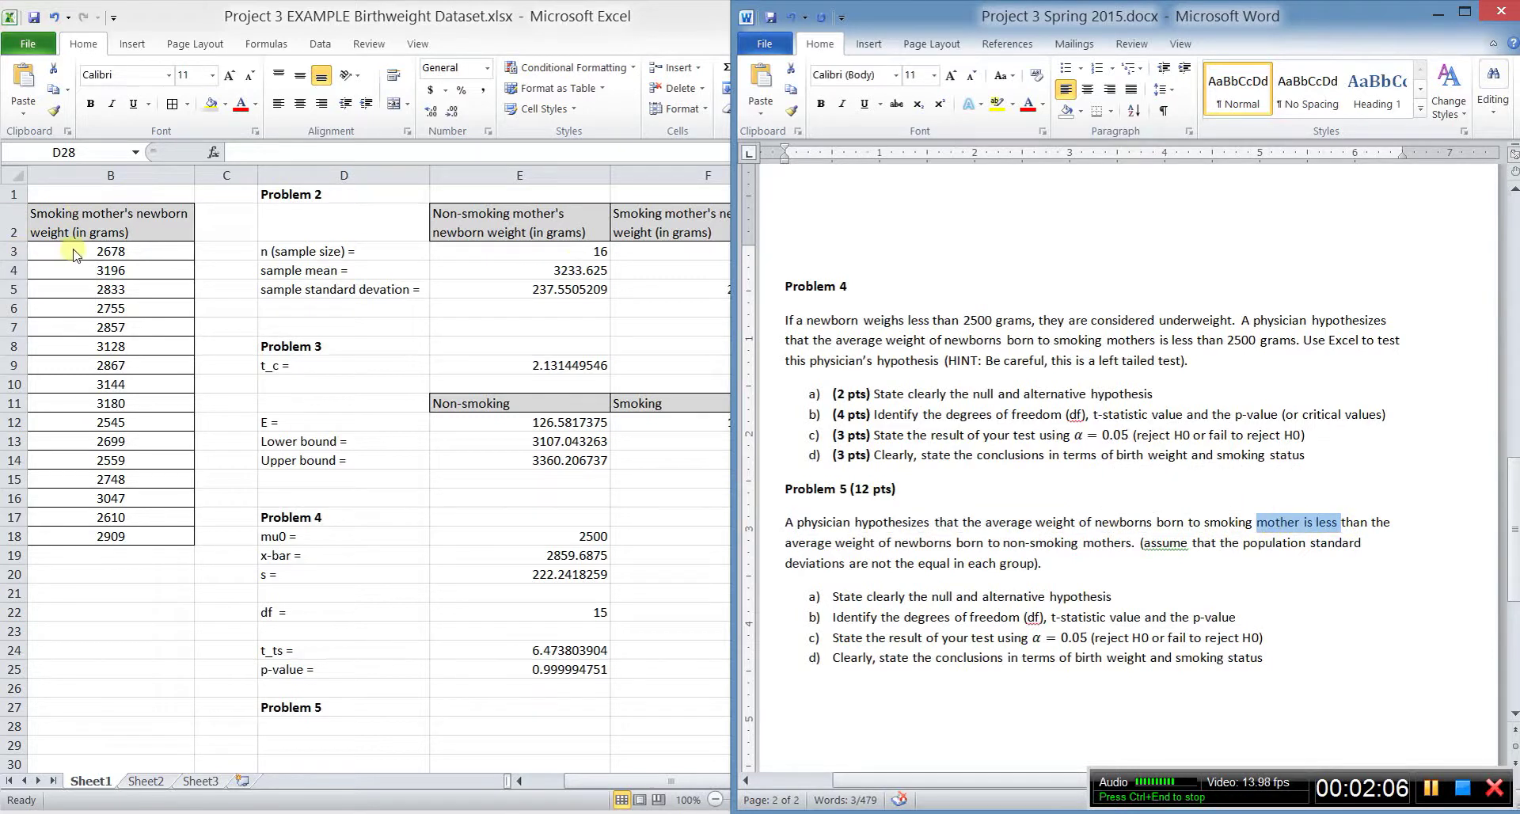
click(75, 251)
drag(127, 251, 125, 515)
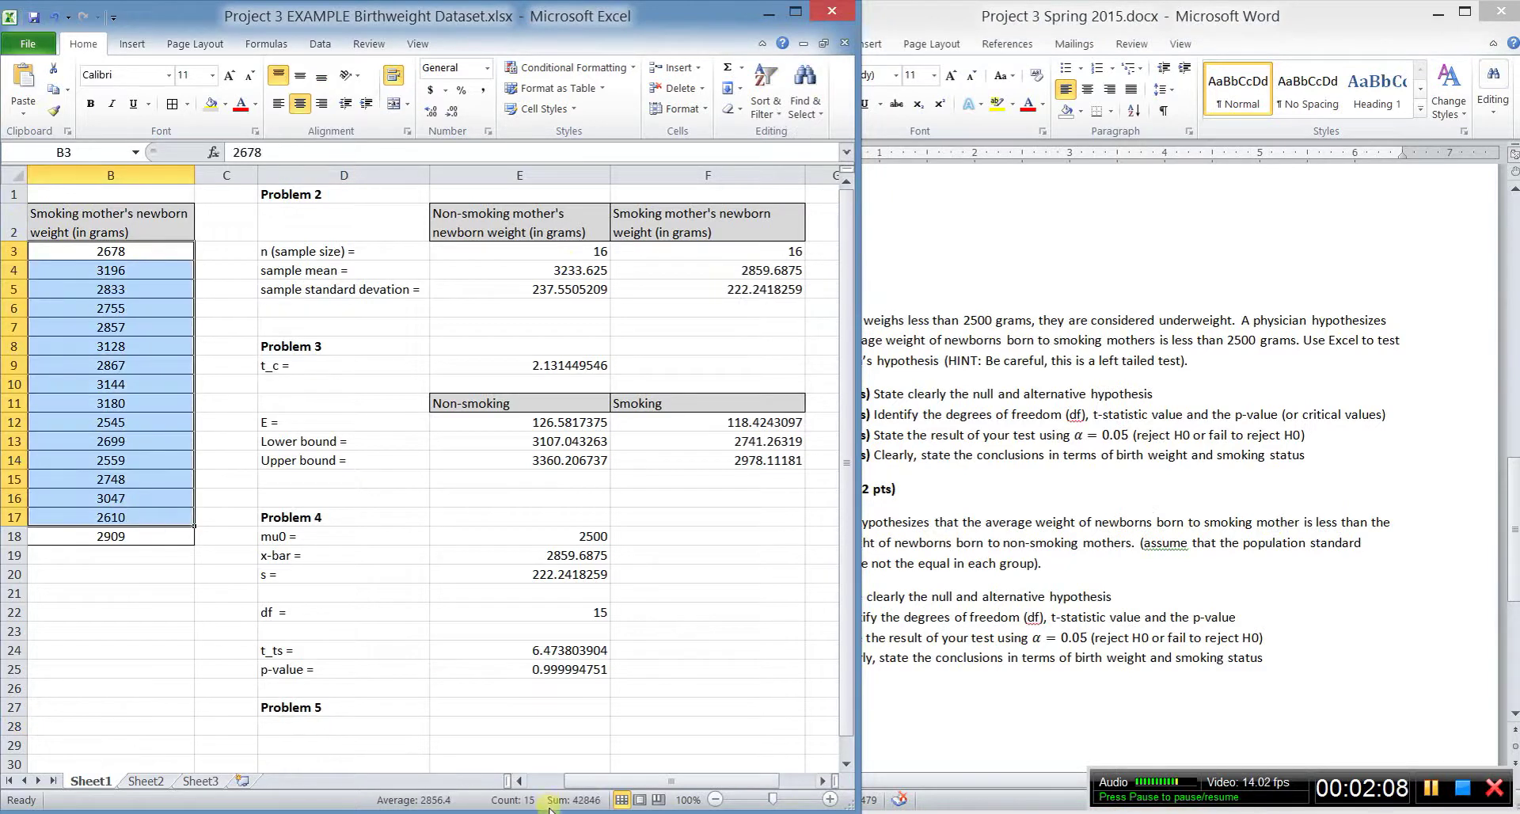
drag(612, 784, 423, 736)
click(123, 249)
drag(122, 250, 269, 555)
click(341, 432)
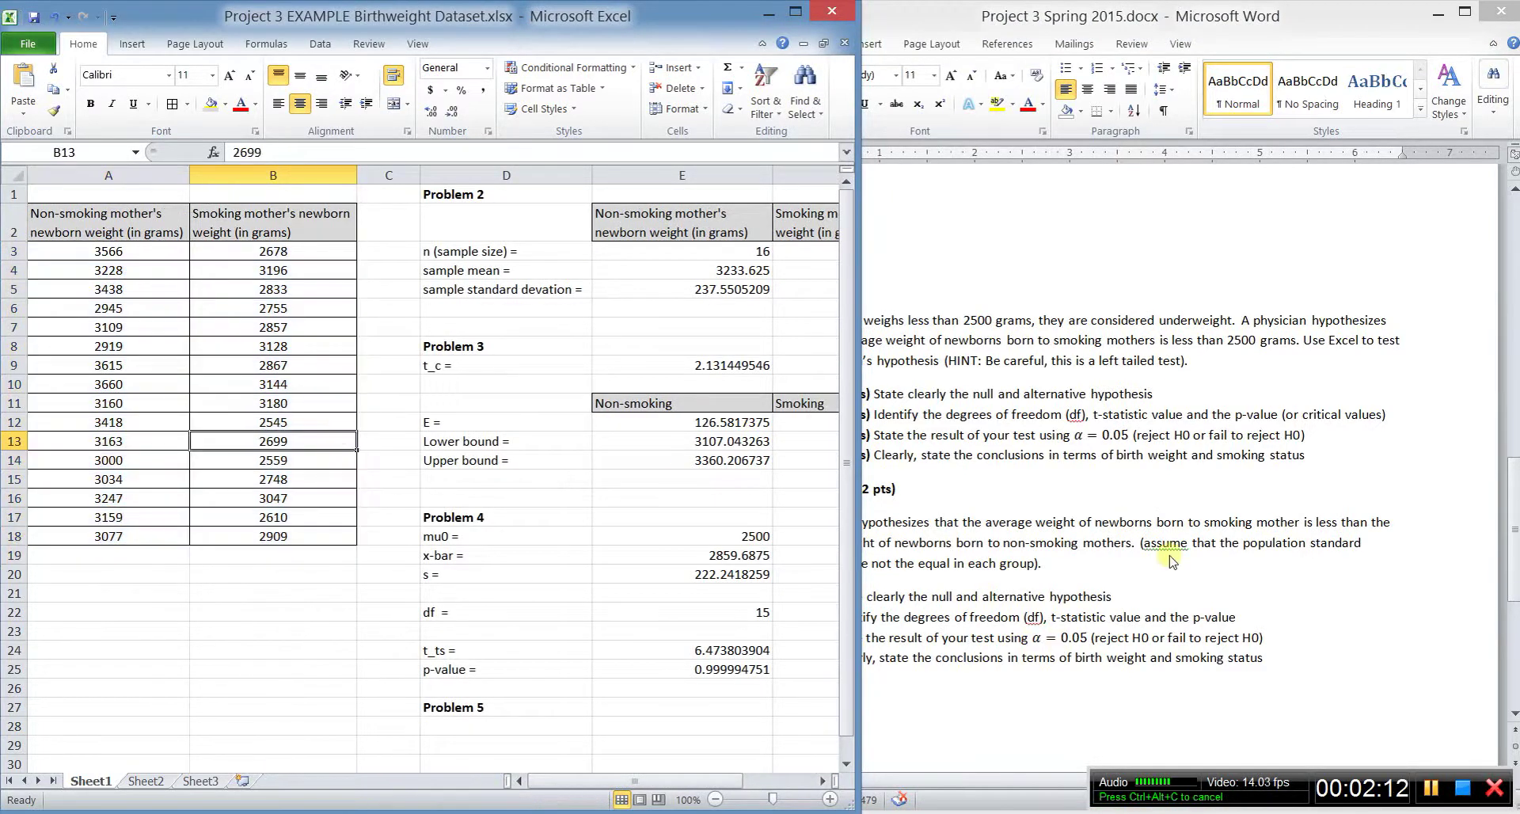
click(1168, 557)
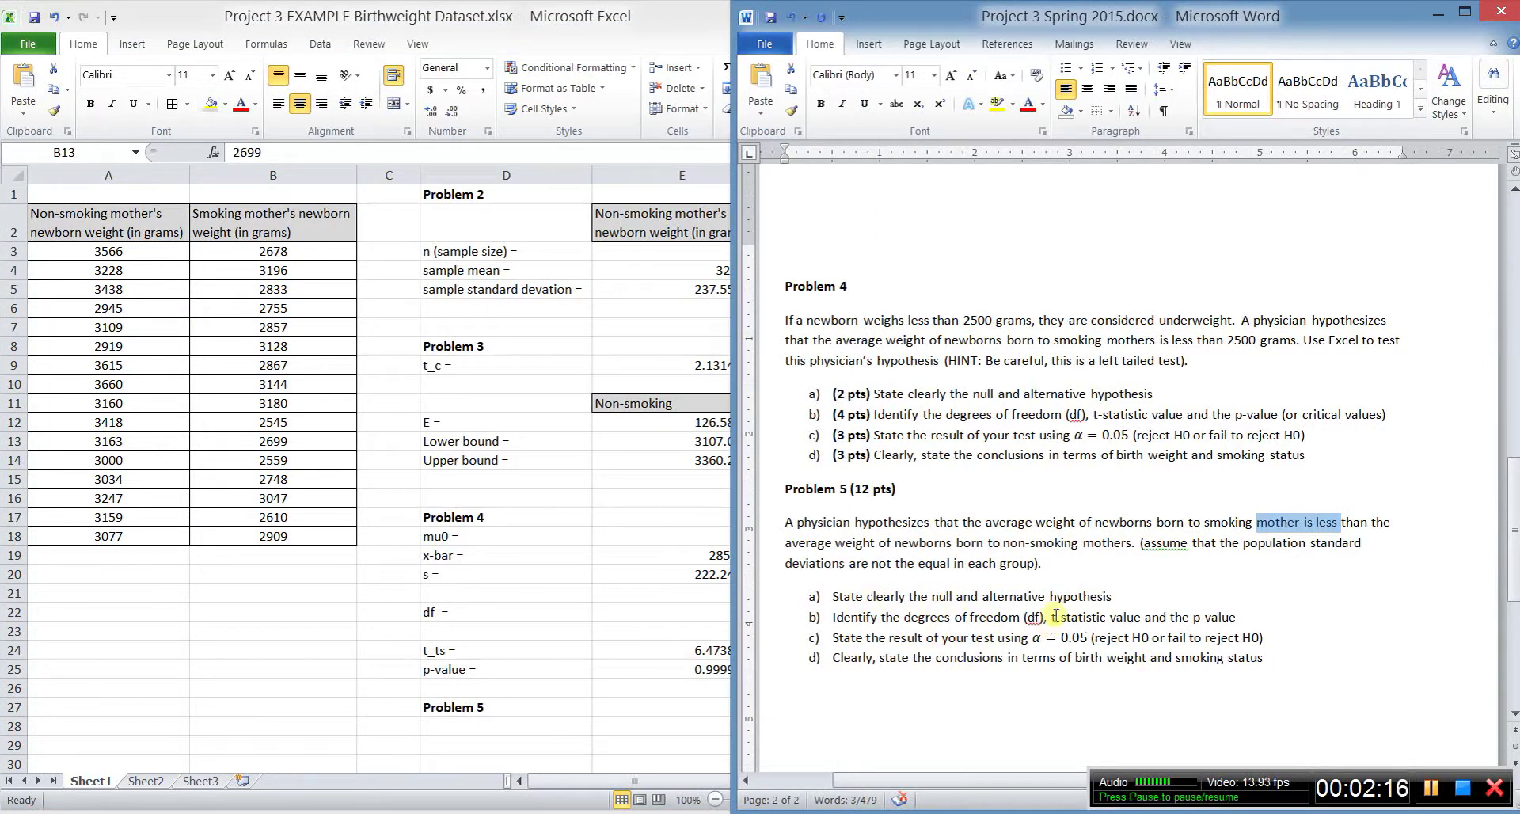
drag(788, 526, 1326, 529)
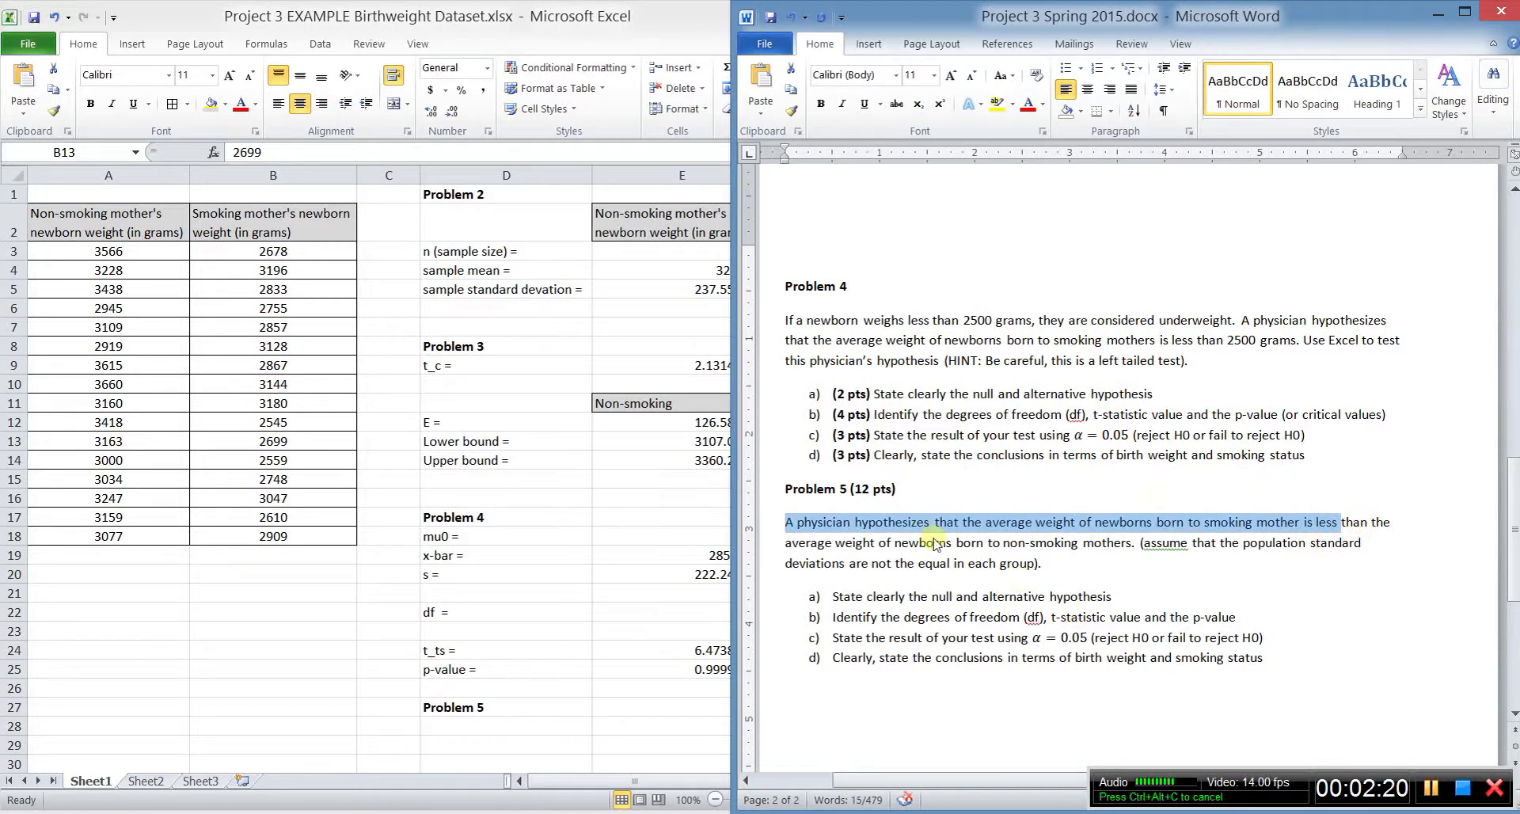
click(1305, 525)
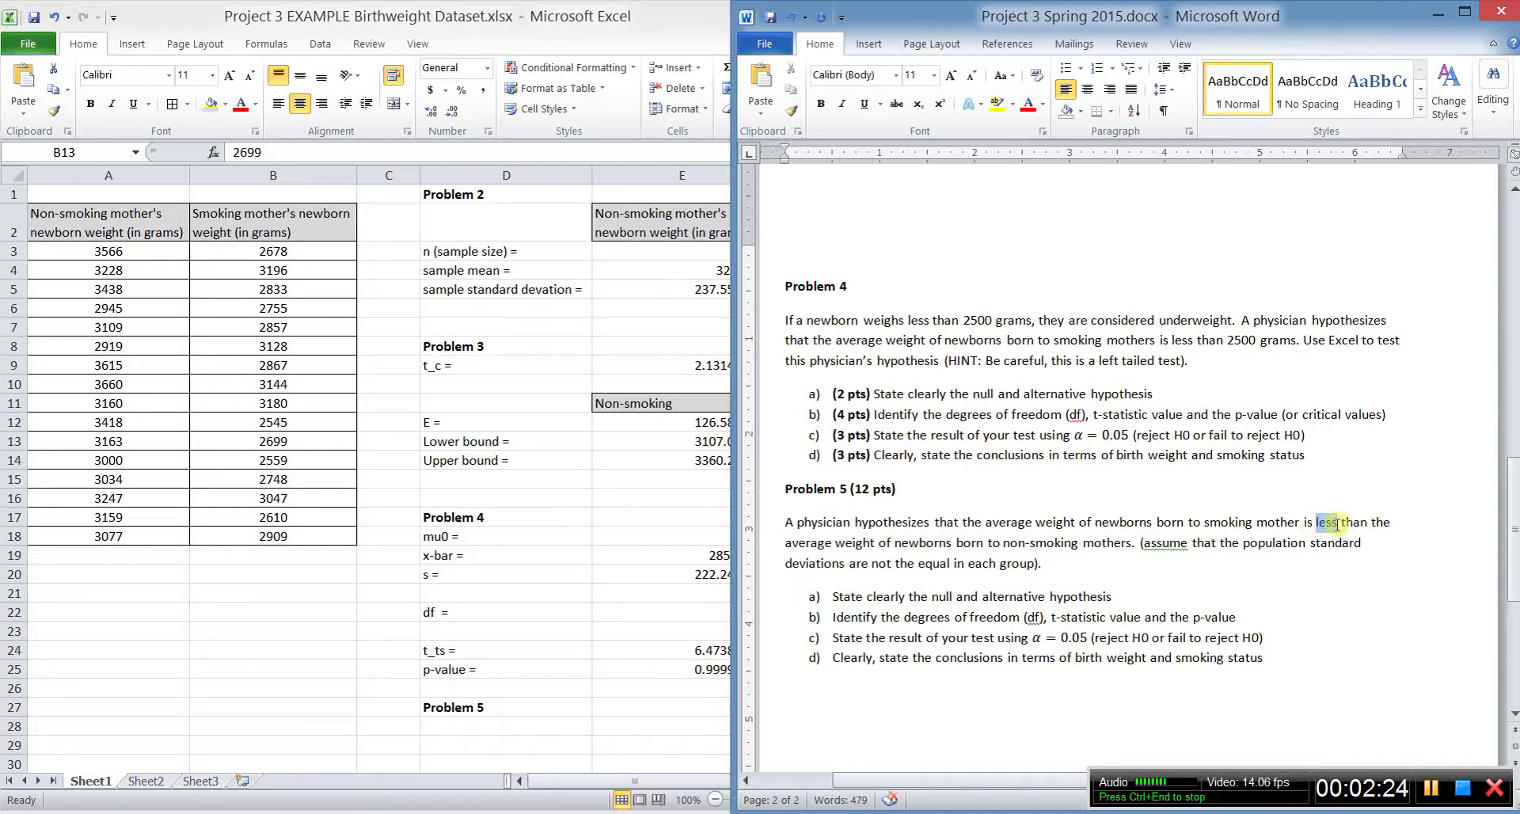
click(1063, 638)
Step: Return to the Excel workbook and enter the label "x-bar_NS =" in cell D28 under the Problem 5 heading
click(595, 594)
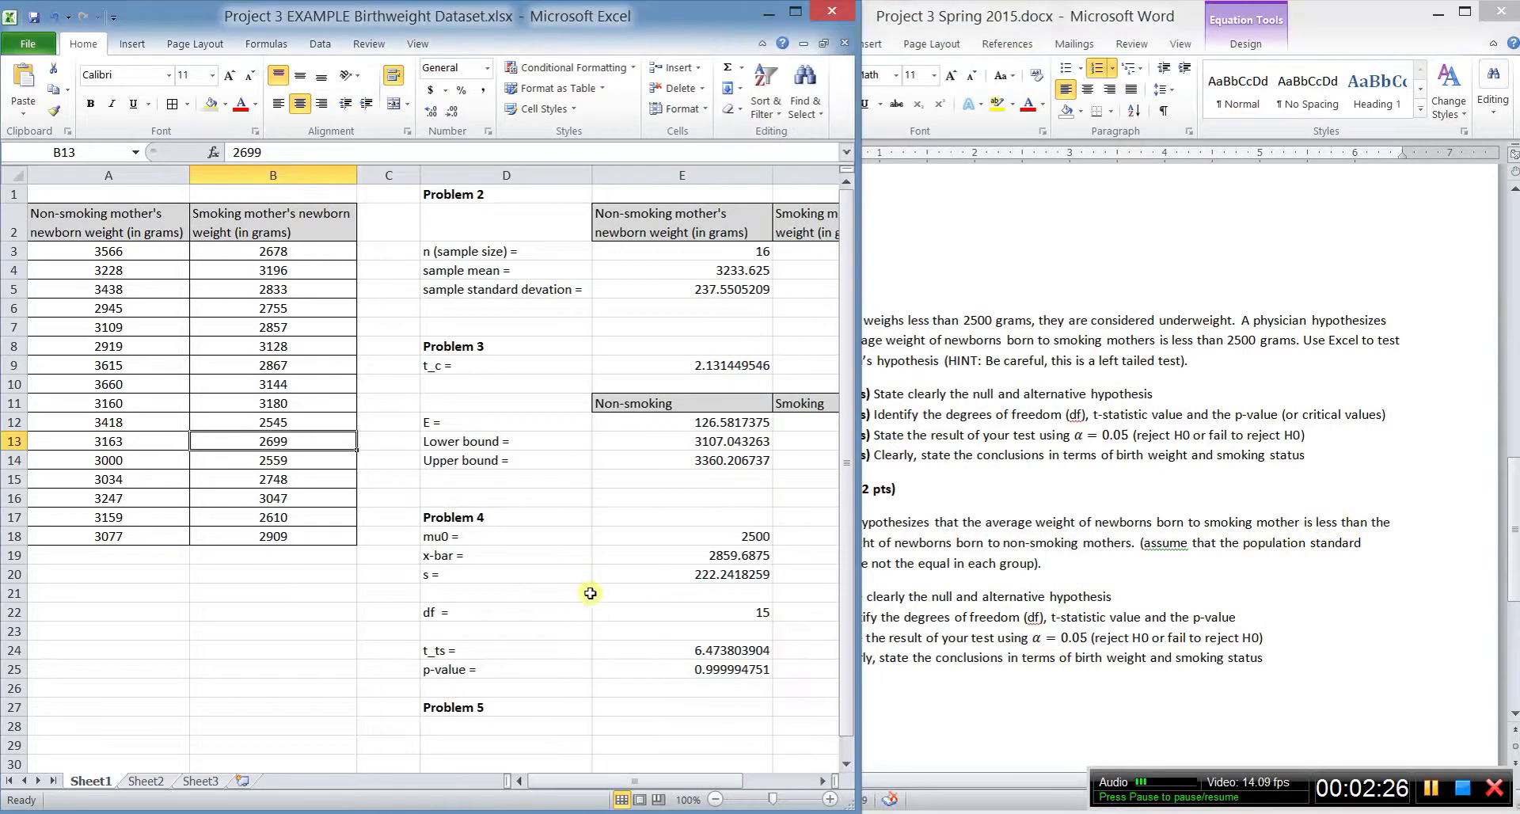
click(539, 724)
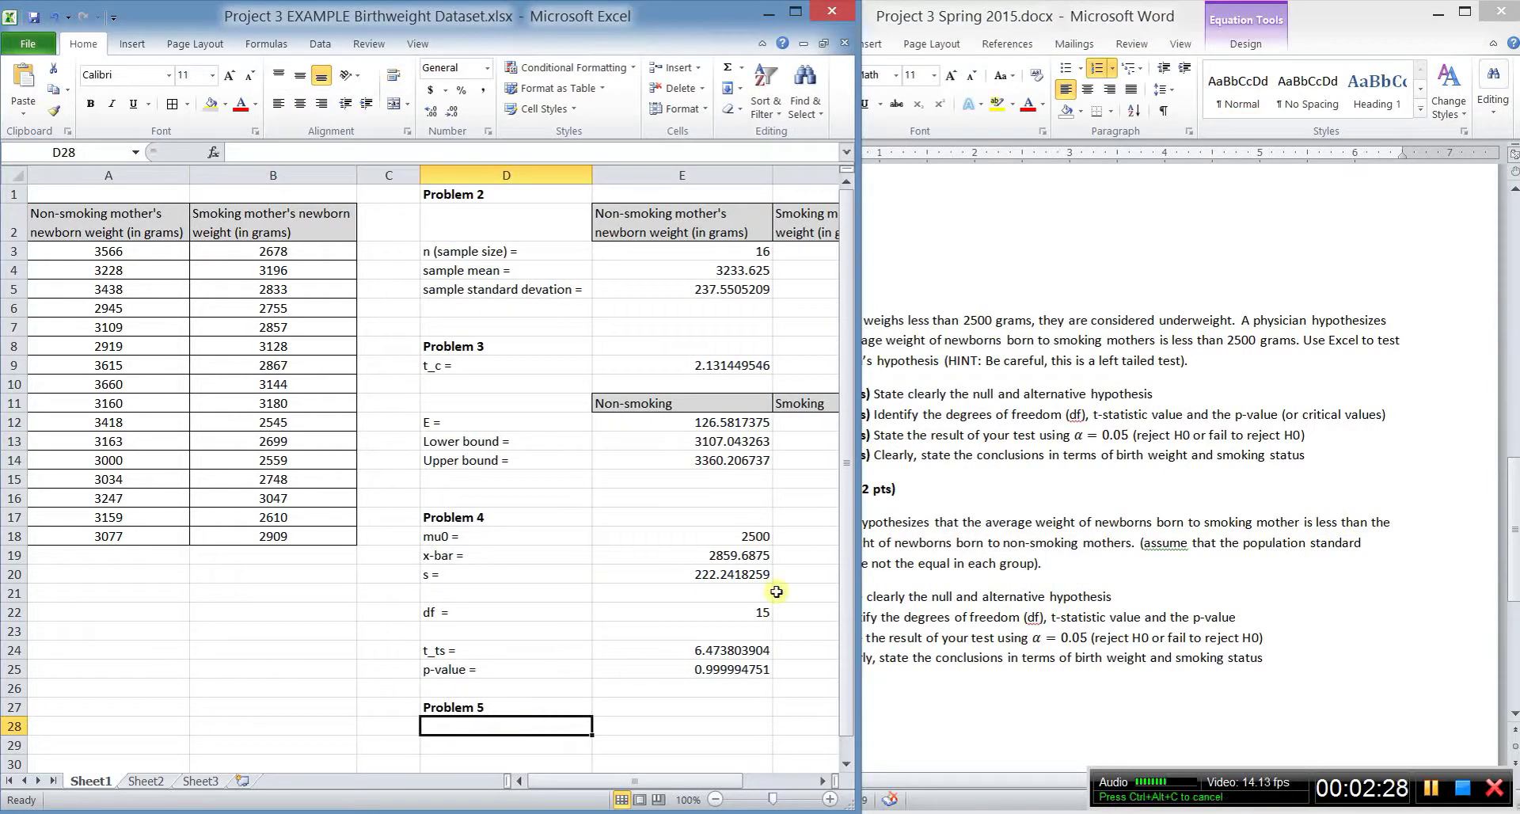
text(x-bar)
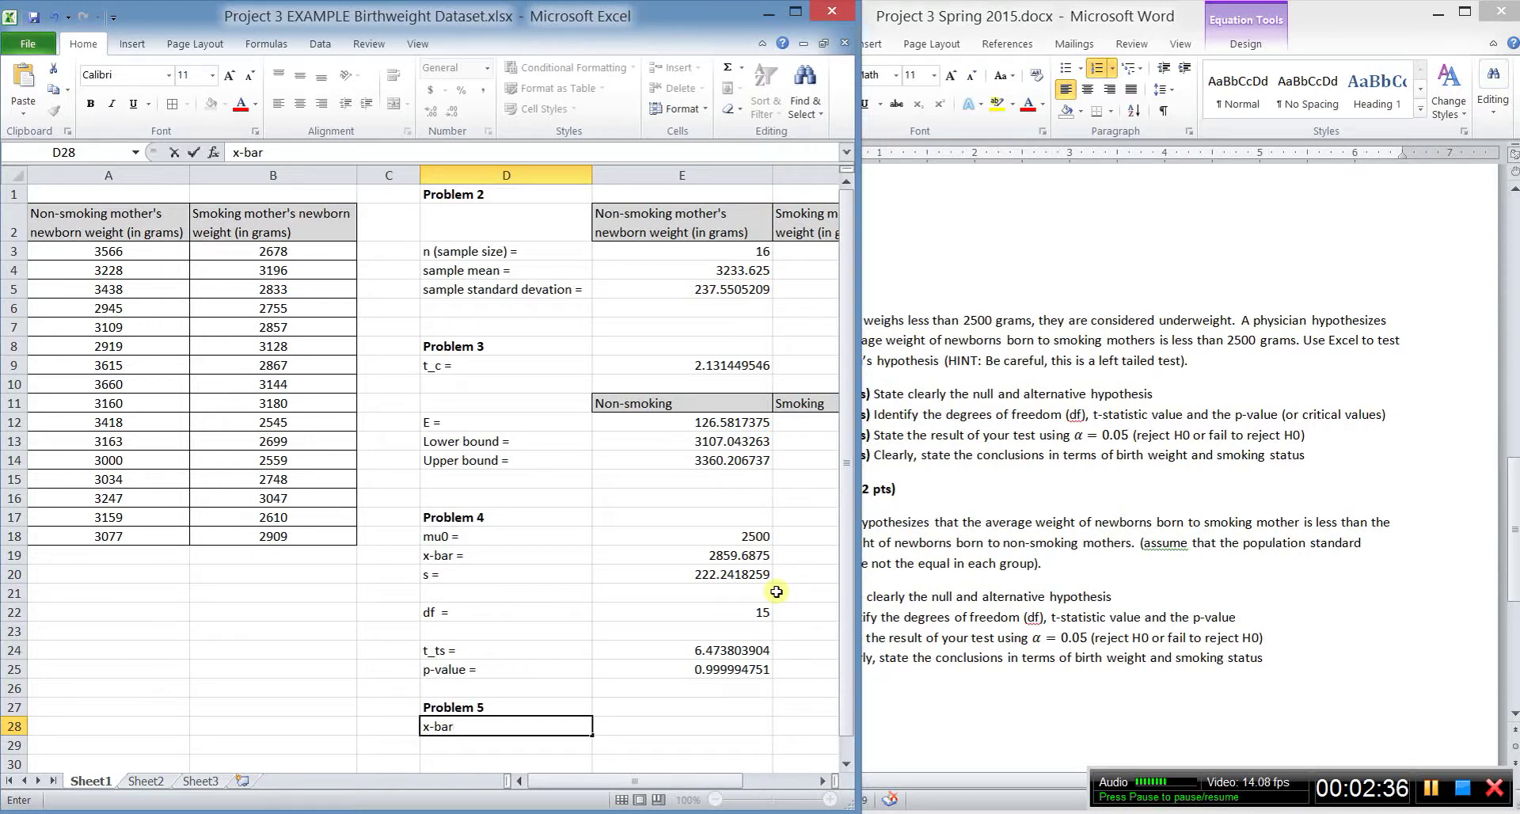
text(_NS =)
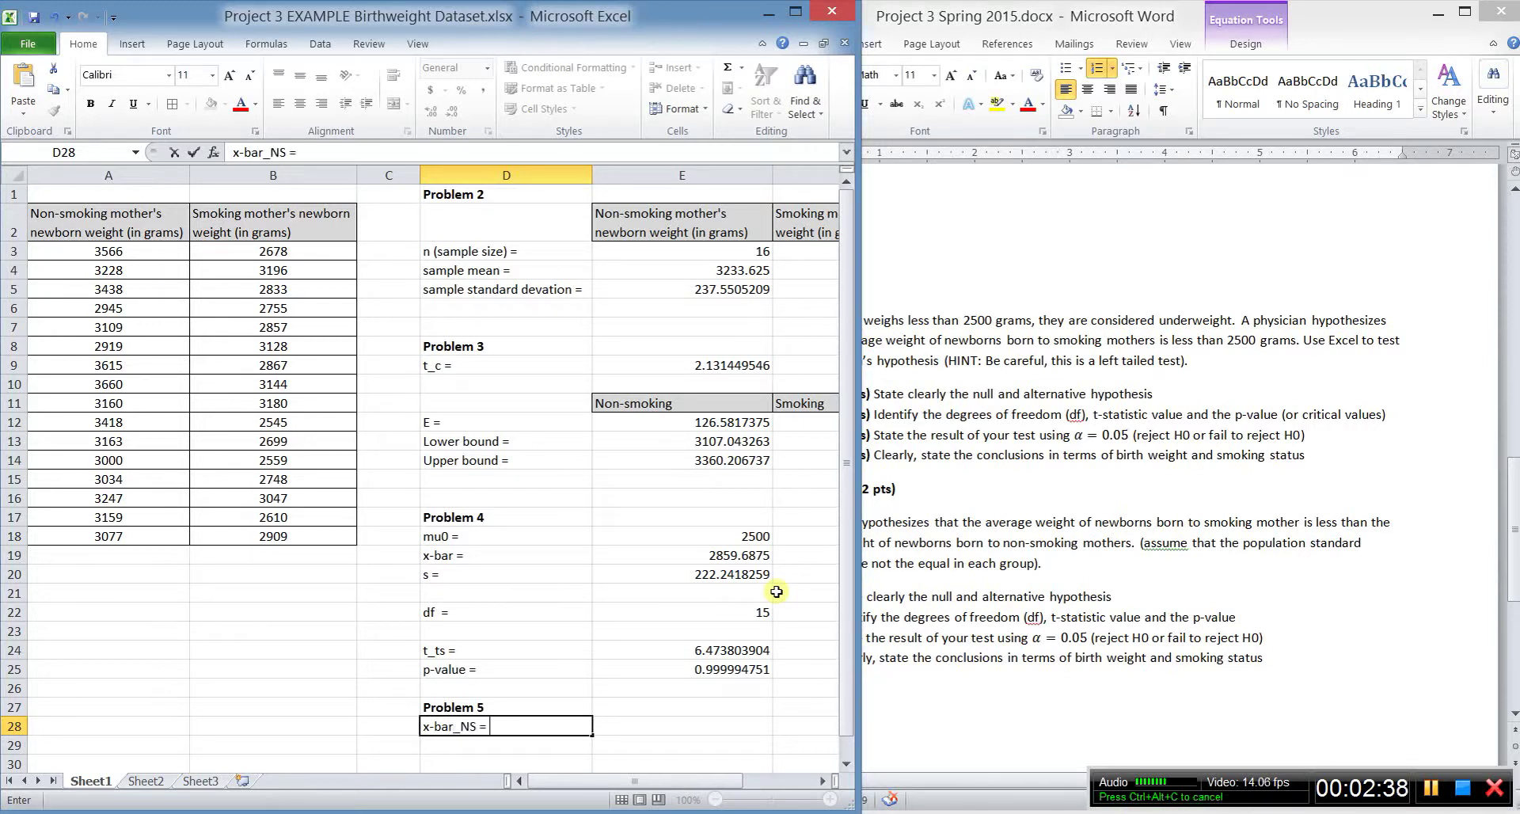
key(Tab)
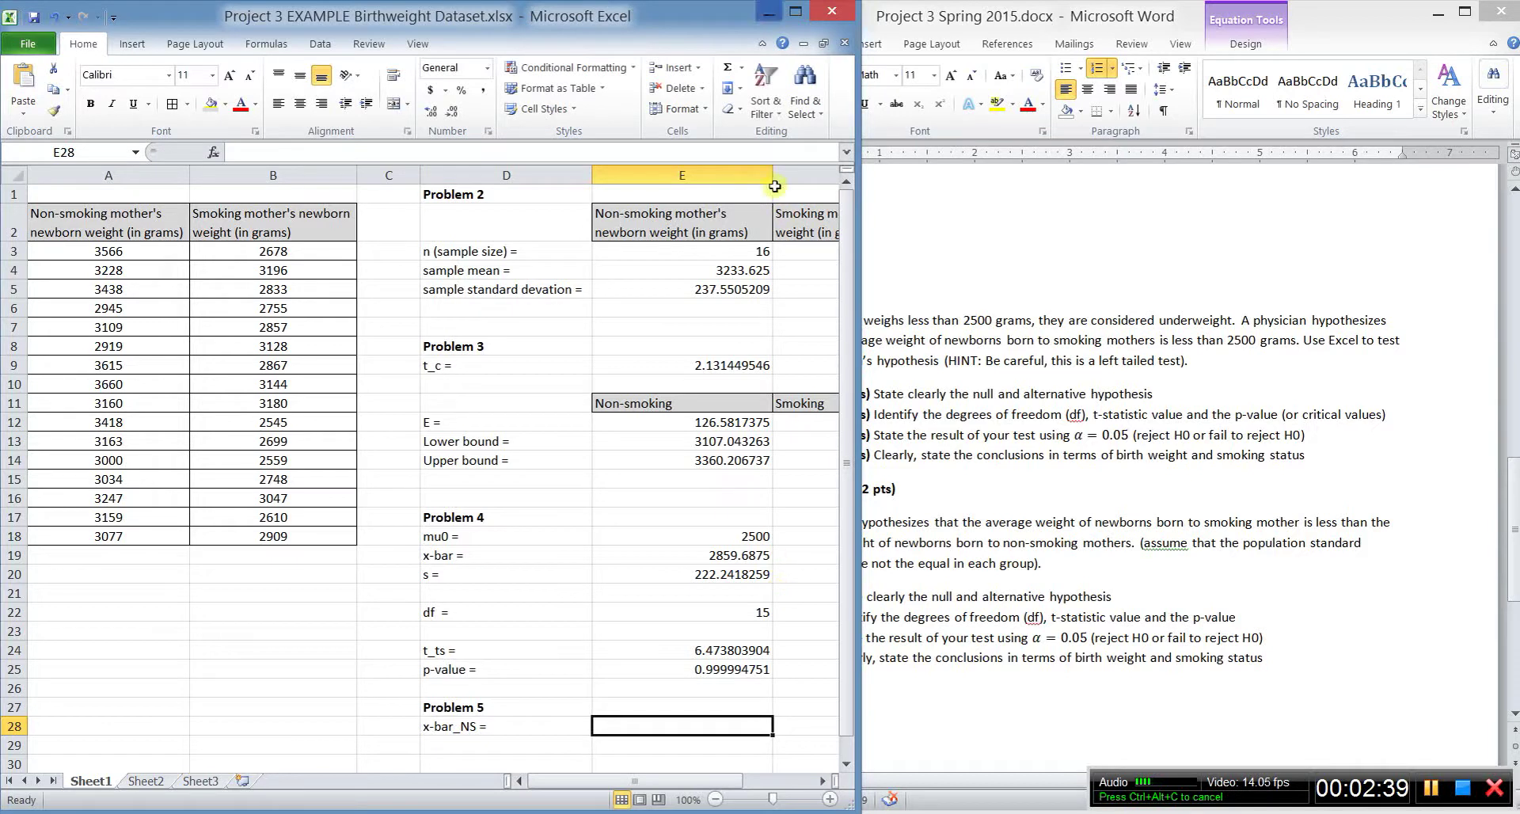
Step: Link cell E28 to the non-smoking sample mean with the formula =E4
text(=)
click(756, 270)
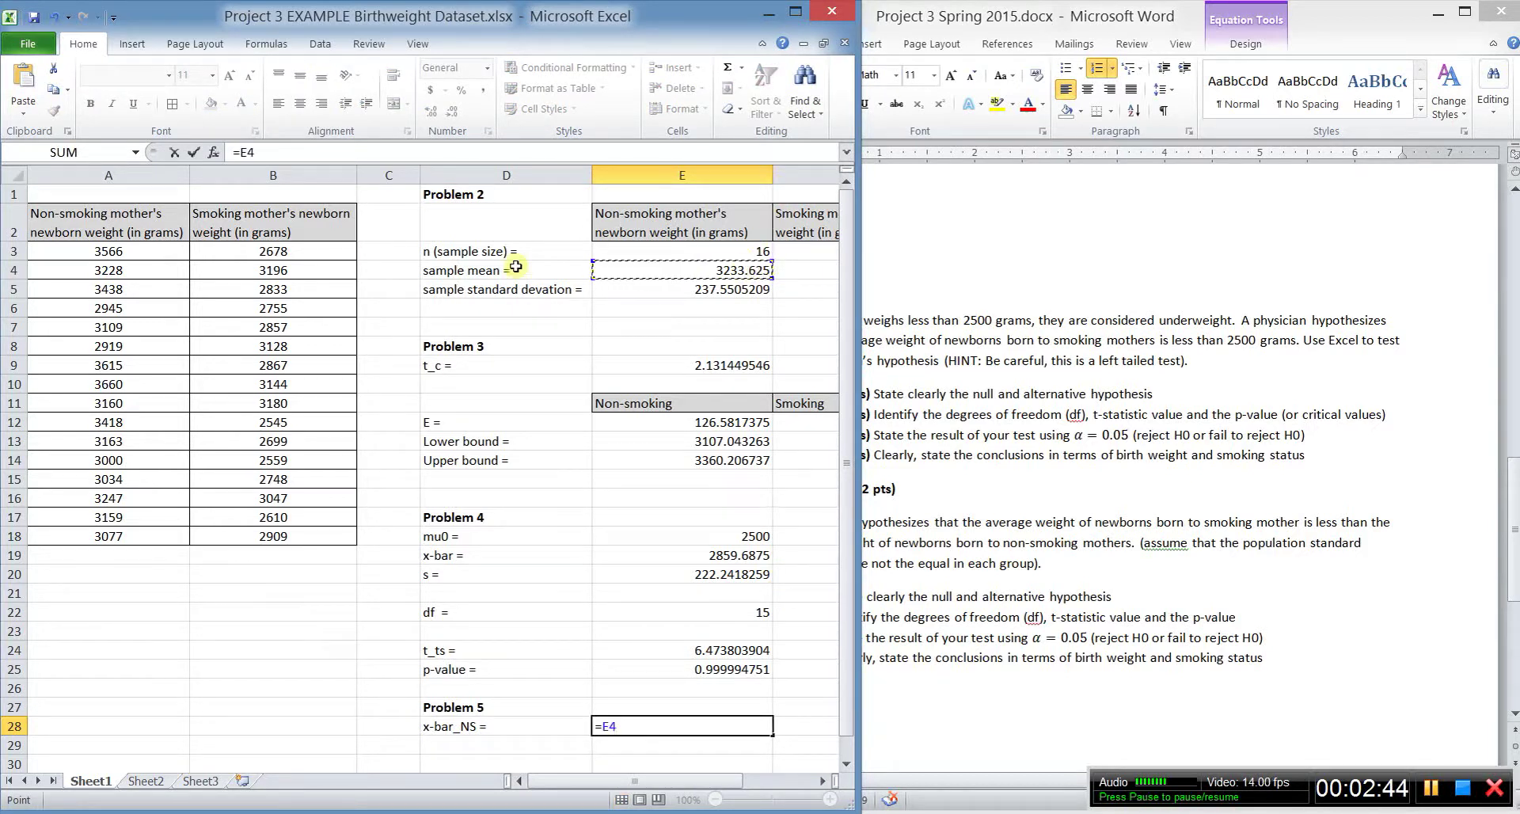
key(Return)
Step: Enter the label "x-bar_S =" in D29 and link E29 to the smoking sample mean with =F4
key(Left)
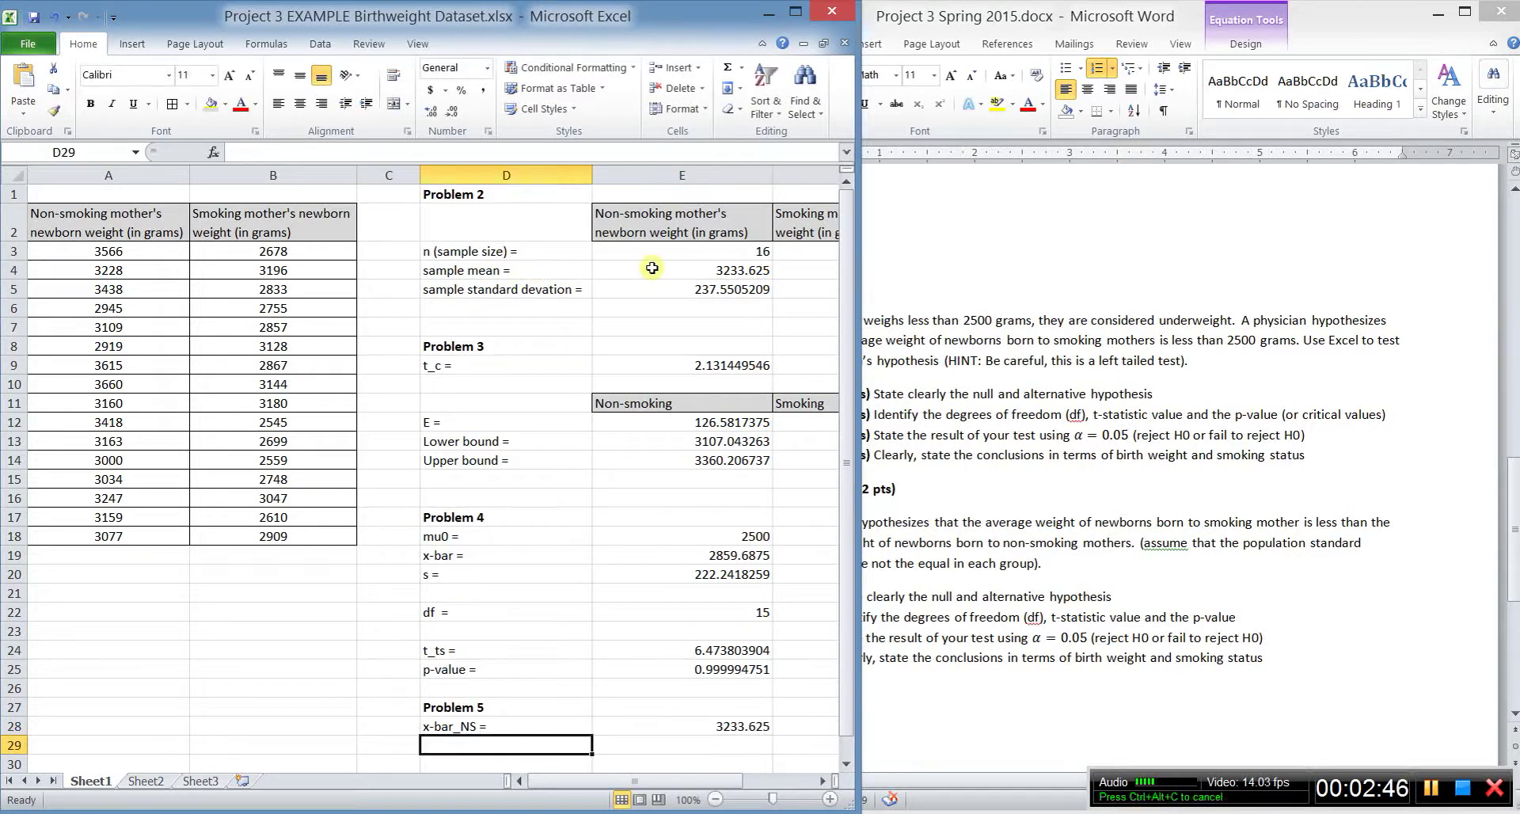
text(x-bar)
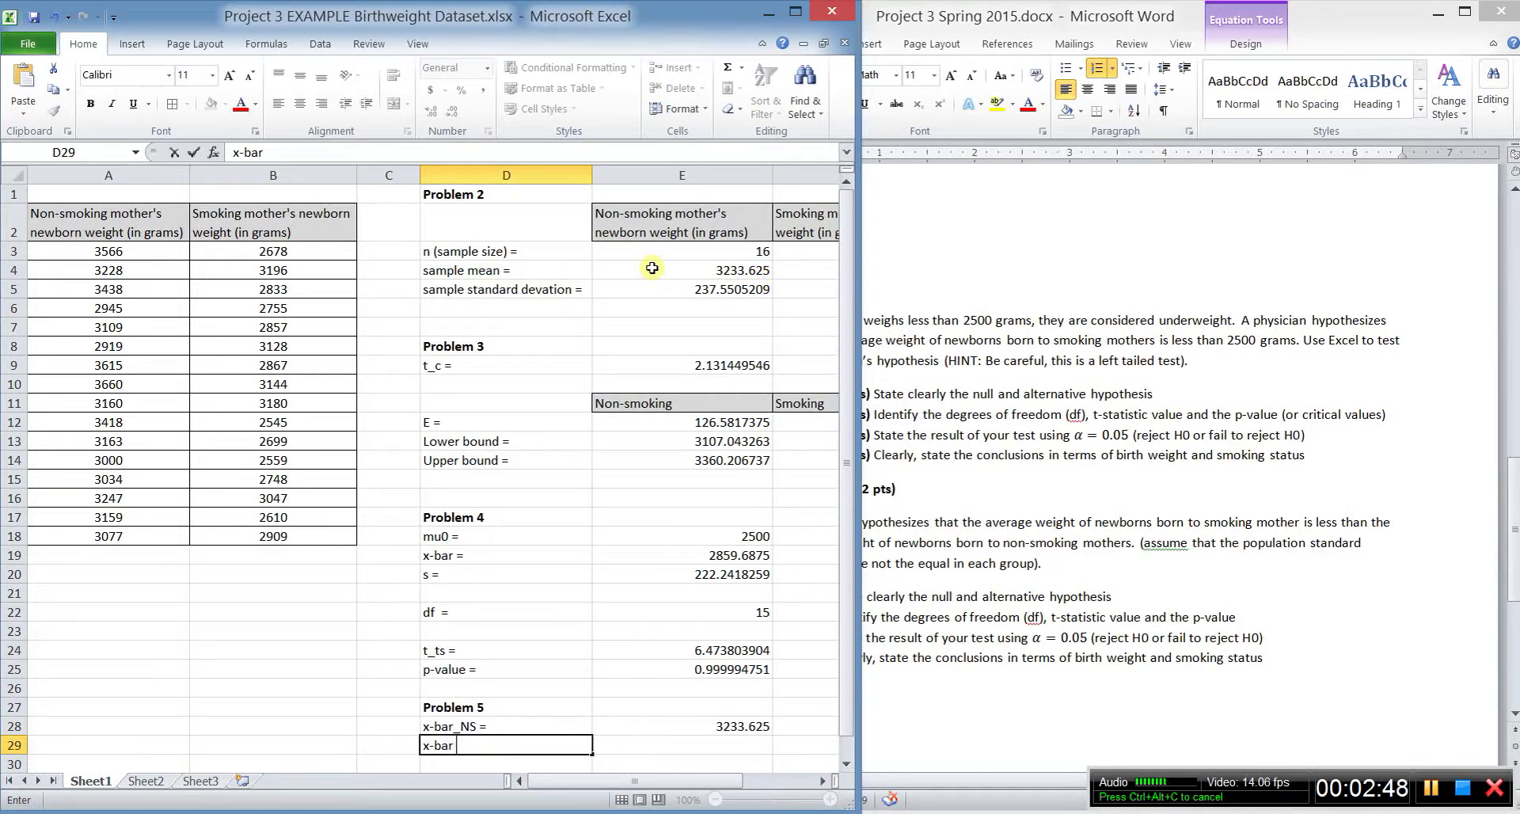
text(_S =)
key(Tab)
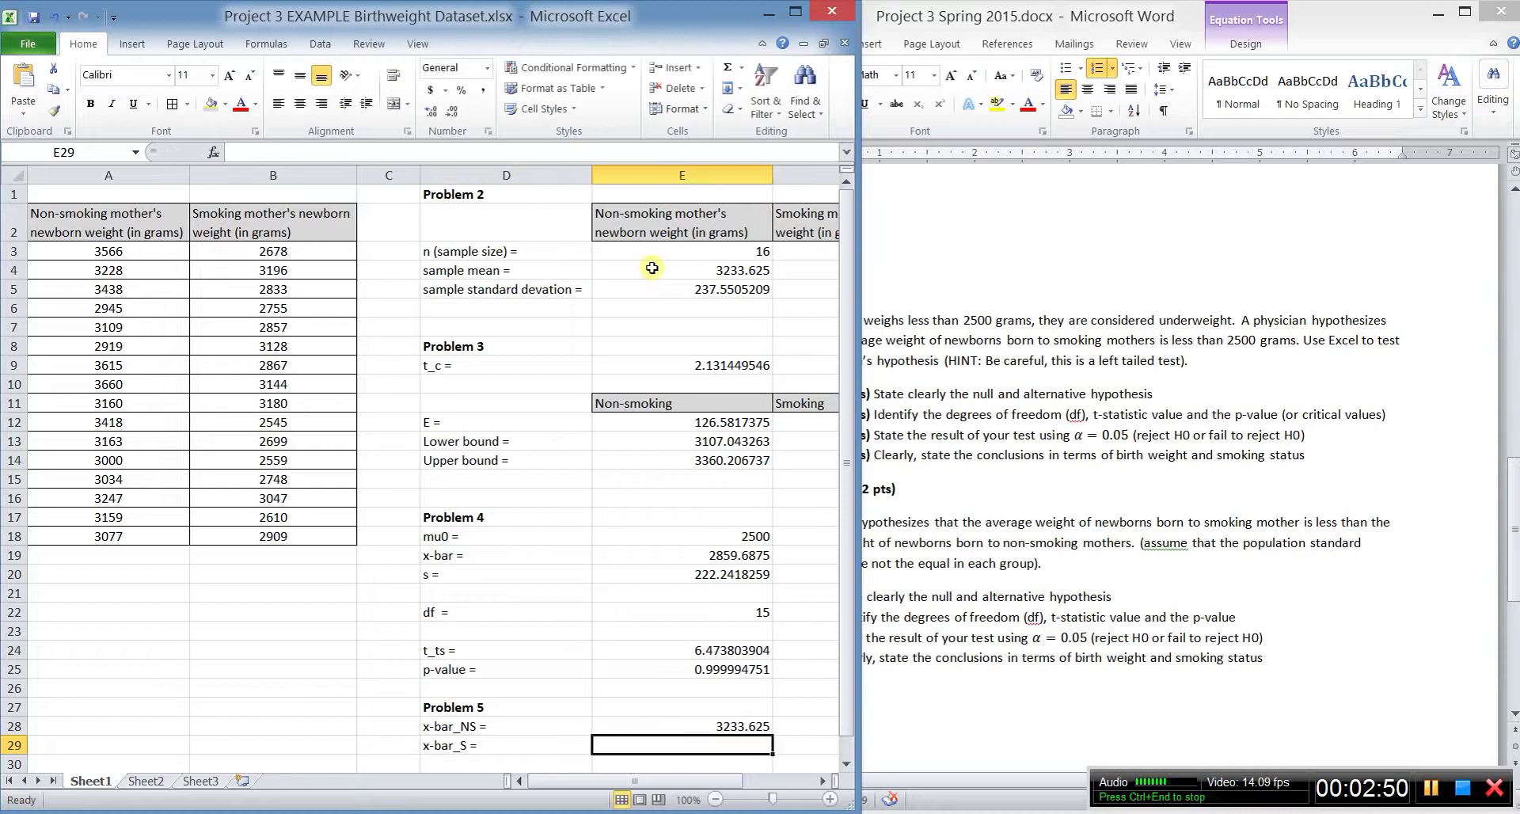
text(=)
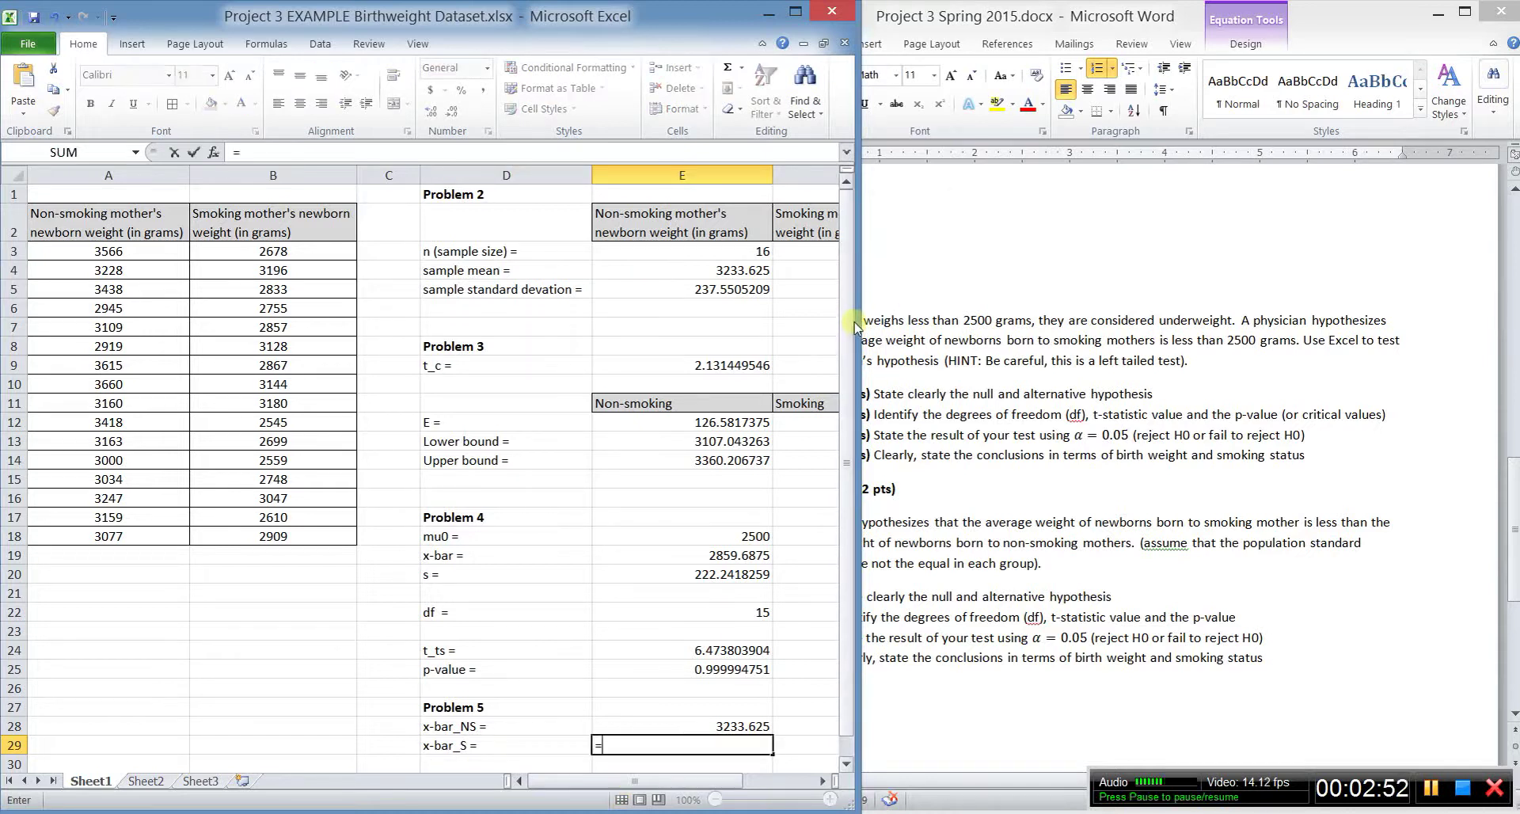
drag(859, 320, 1010, 321)
click(902, 271)
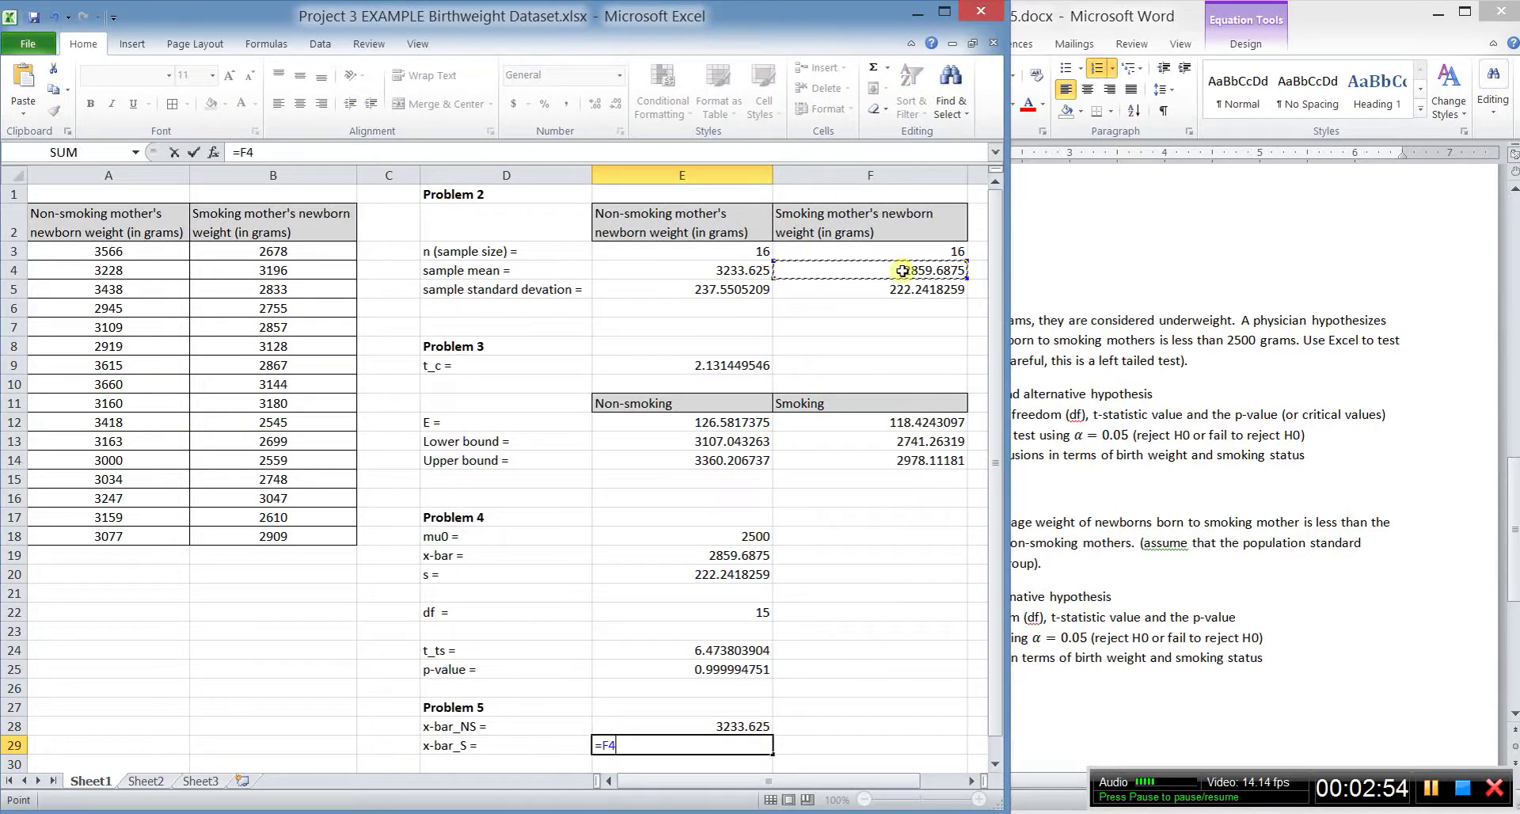
key(Return)
Step: Enter the label "s_NS =" in D30 and link E30 to the non-smoking standard deviation with =E5
text(s)
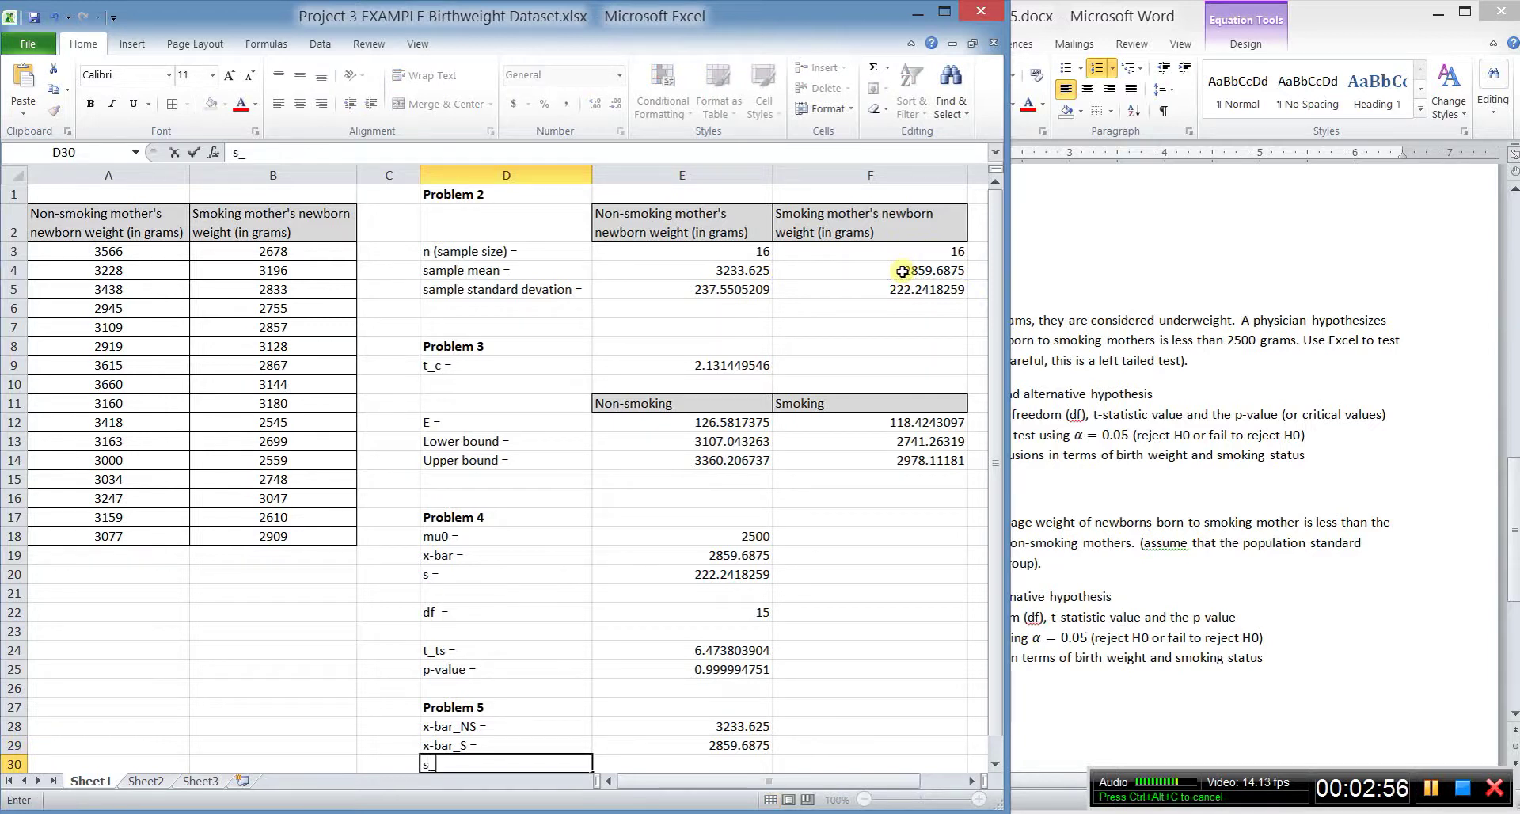
text(_NS =)
key(Tab)
text(=)
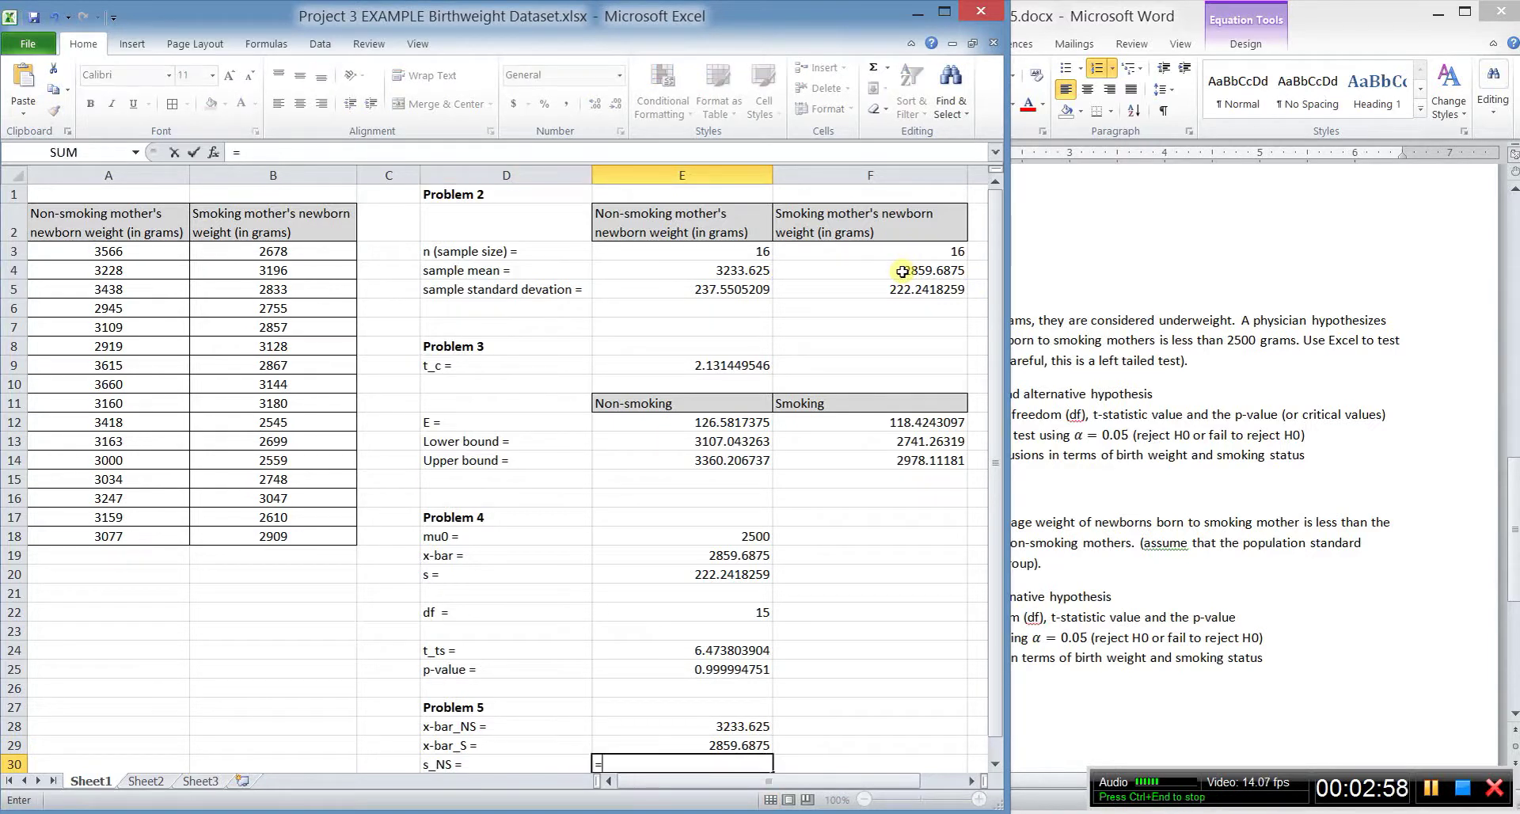
click(737, 285)
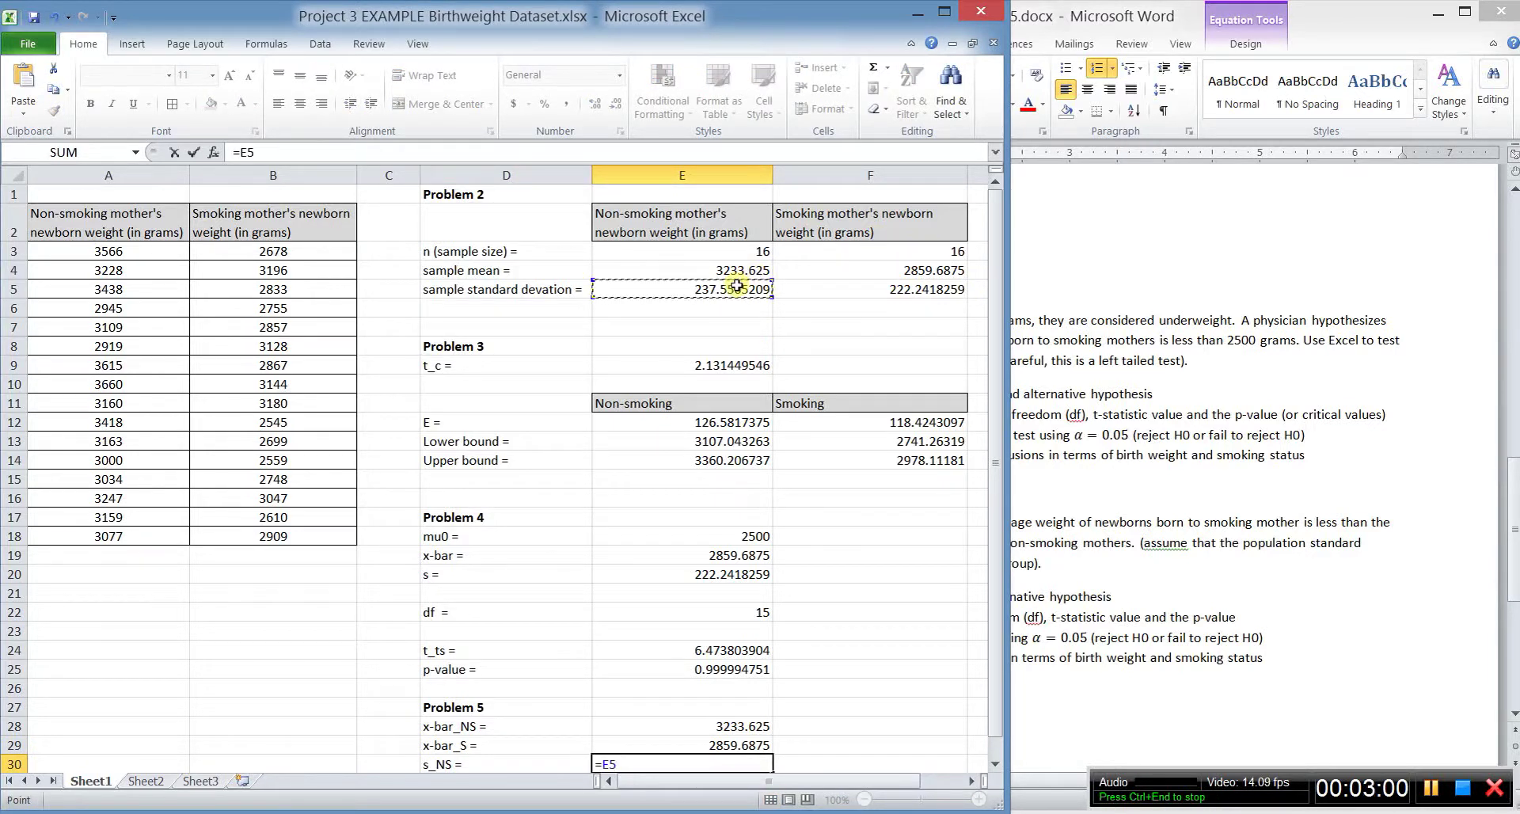
key(Return)
Step: Enter the label "s_S =" in D31 and link E31 to the smoking standard deviation with =F5
text(Ss)
key(BackSpace)
key(BackSpace)
text(s_)
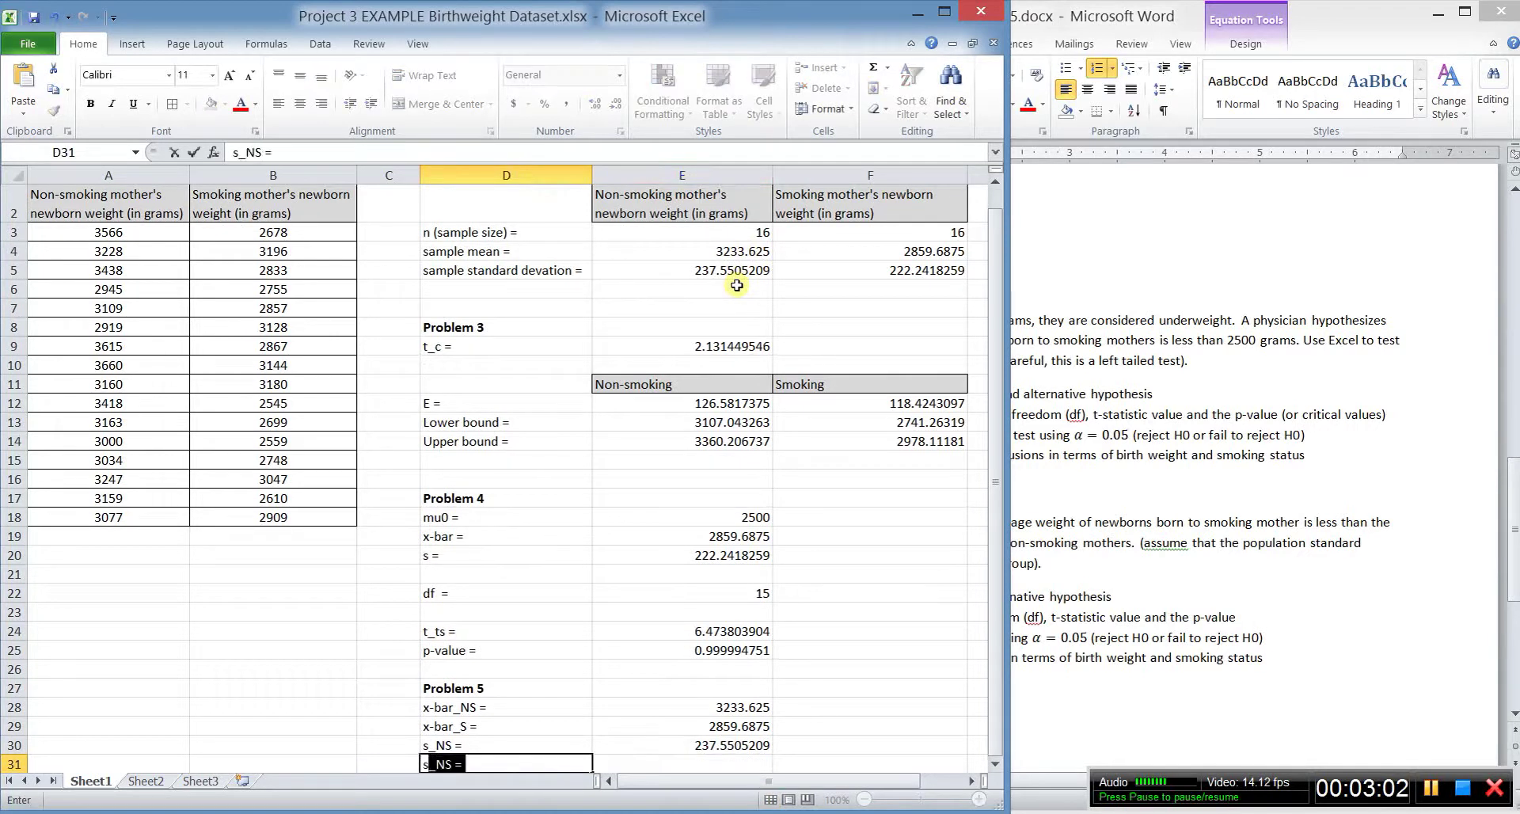
text(S)
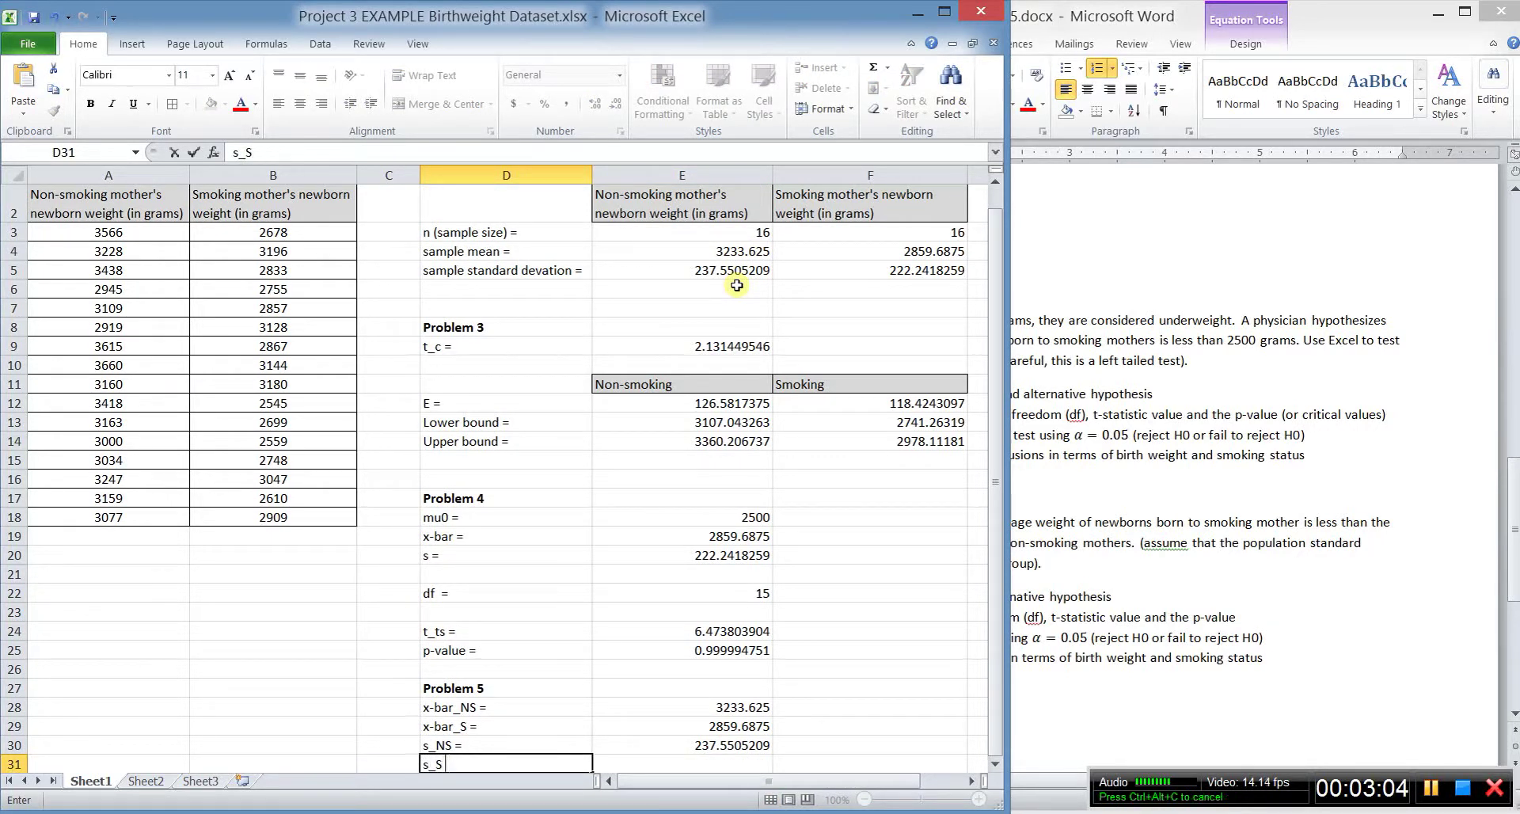
text( =)
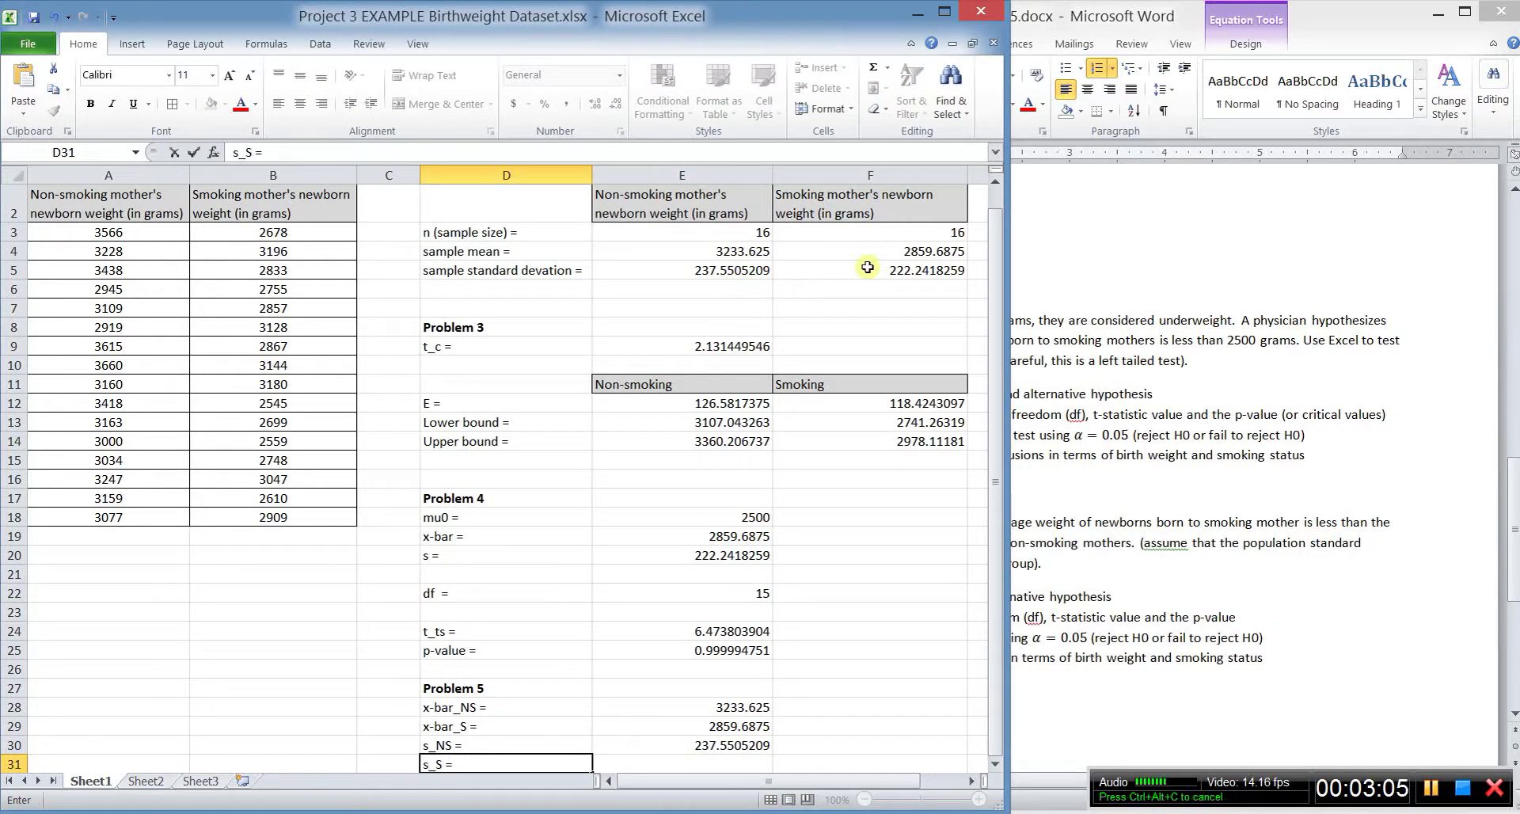
click(956, 273)
click(701, 757)
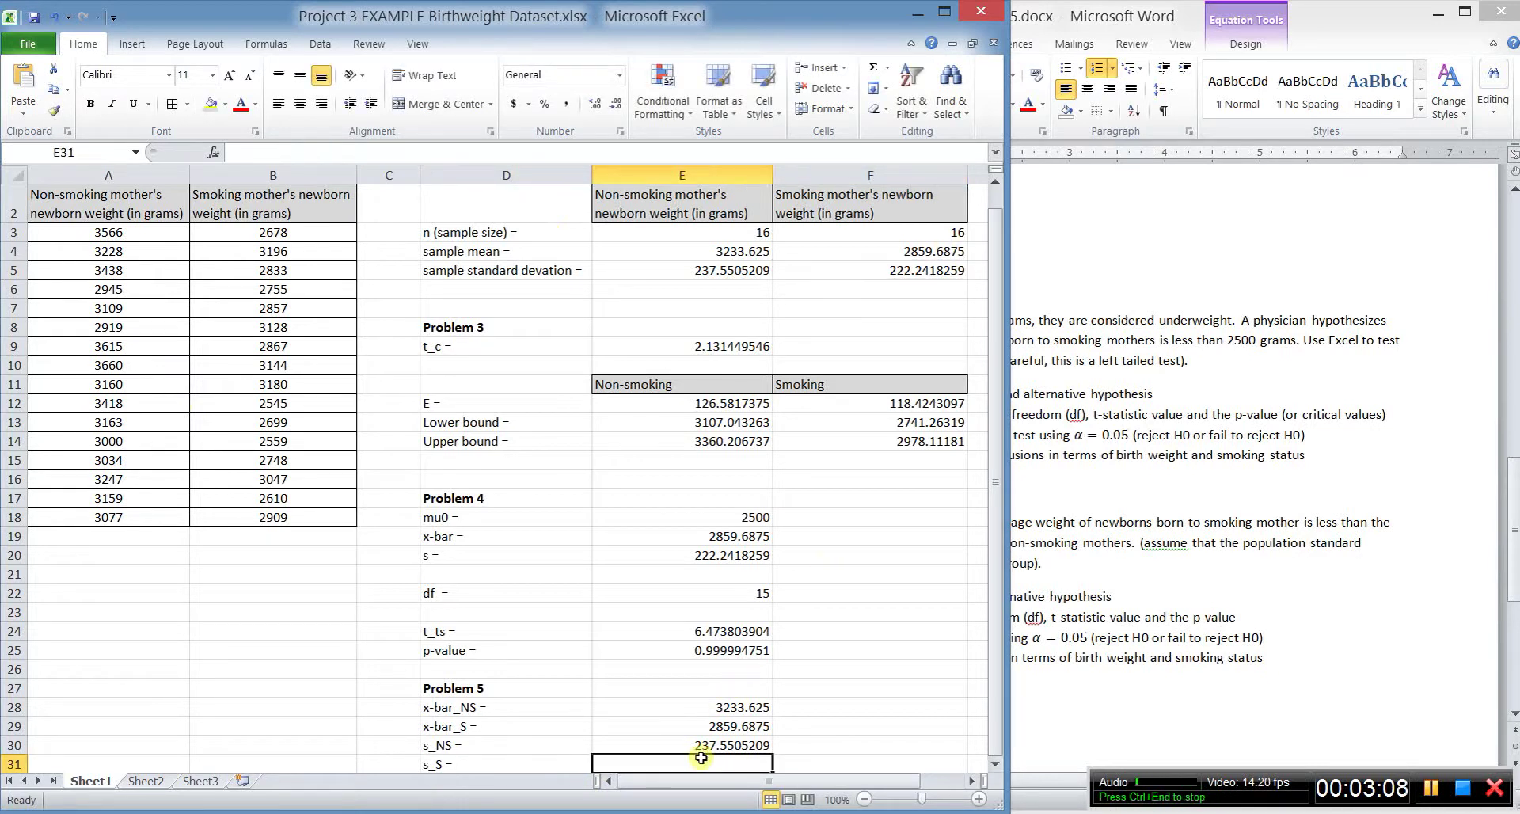
text(=)
click(911, 271)
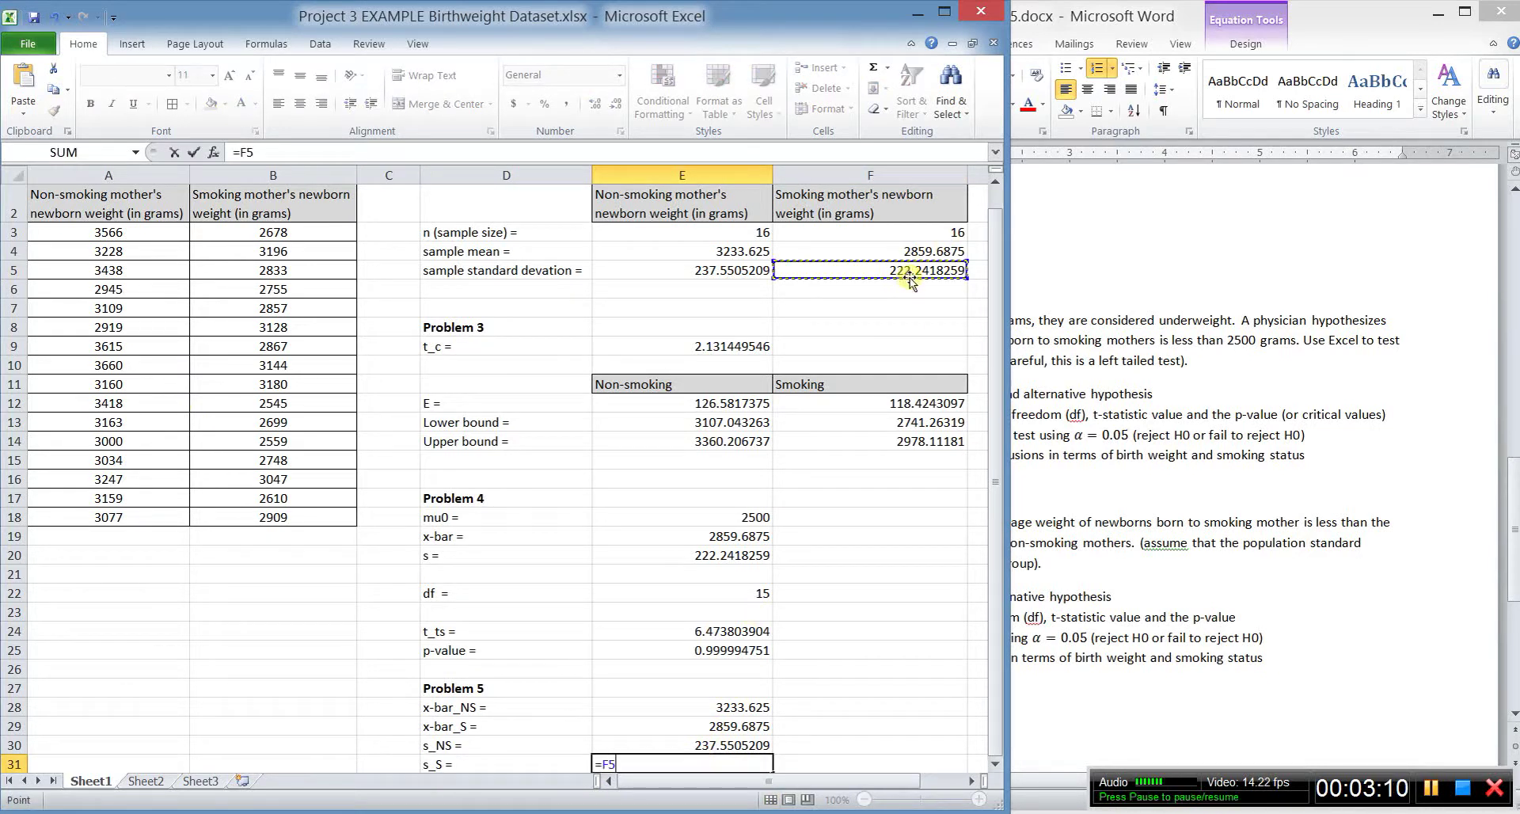
key(Return)
Step: Enter the label "SE =" in cell D33, leaving row 32 blank
key(Left)
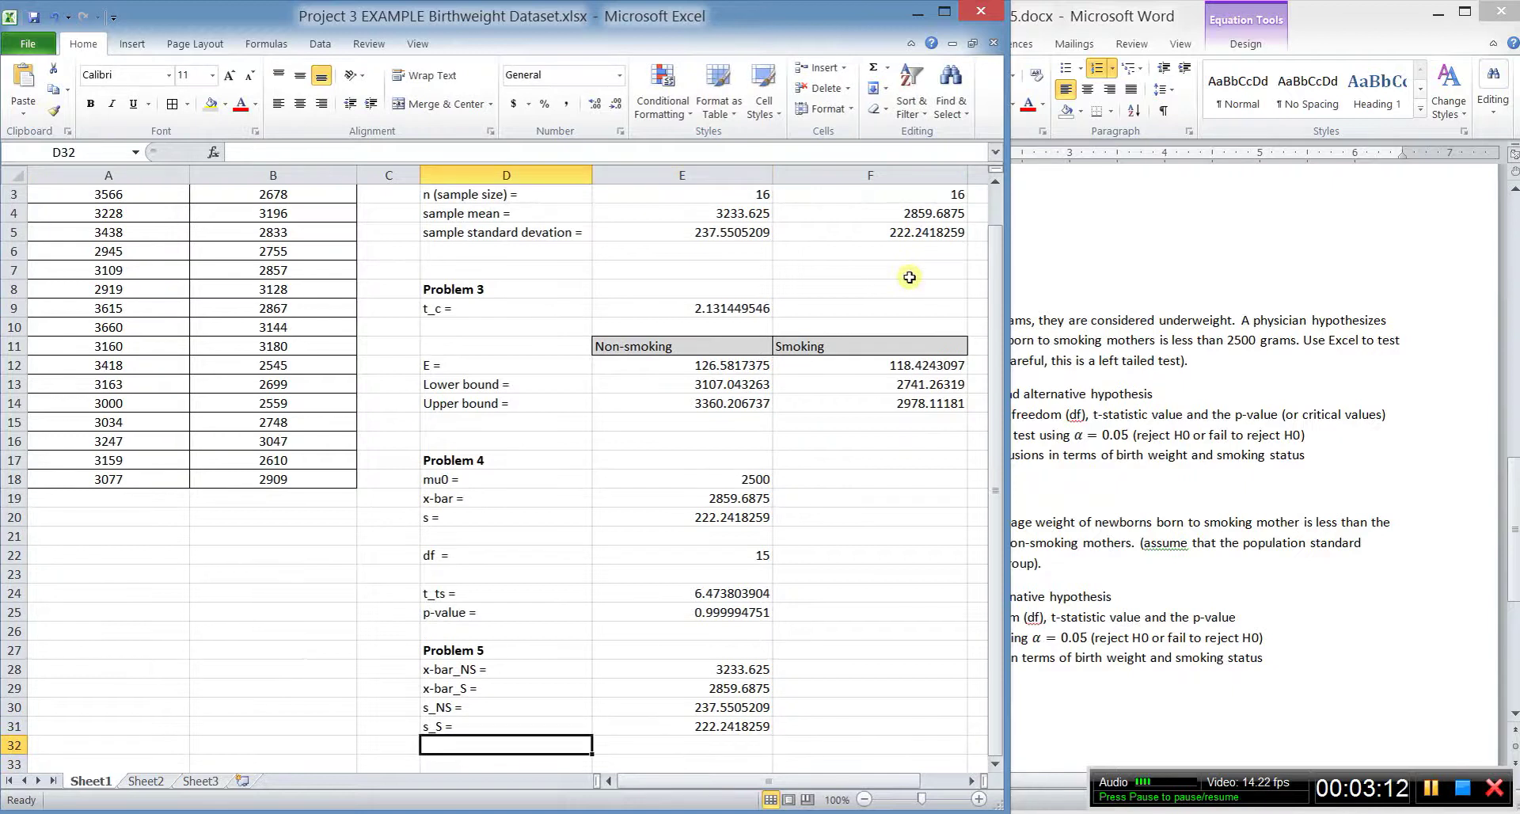
key(Down)
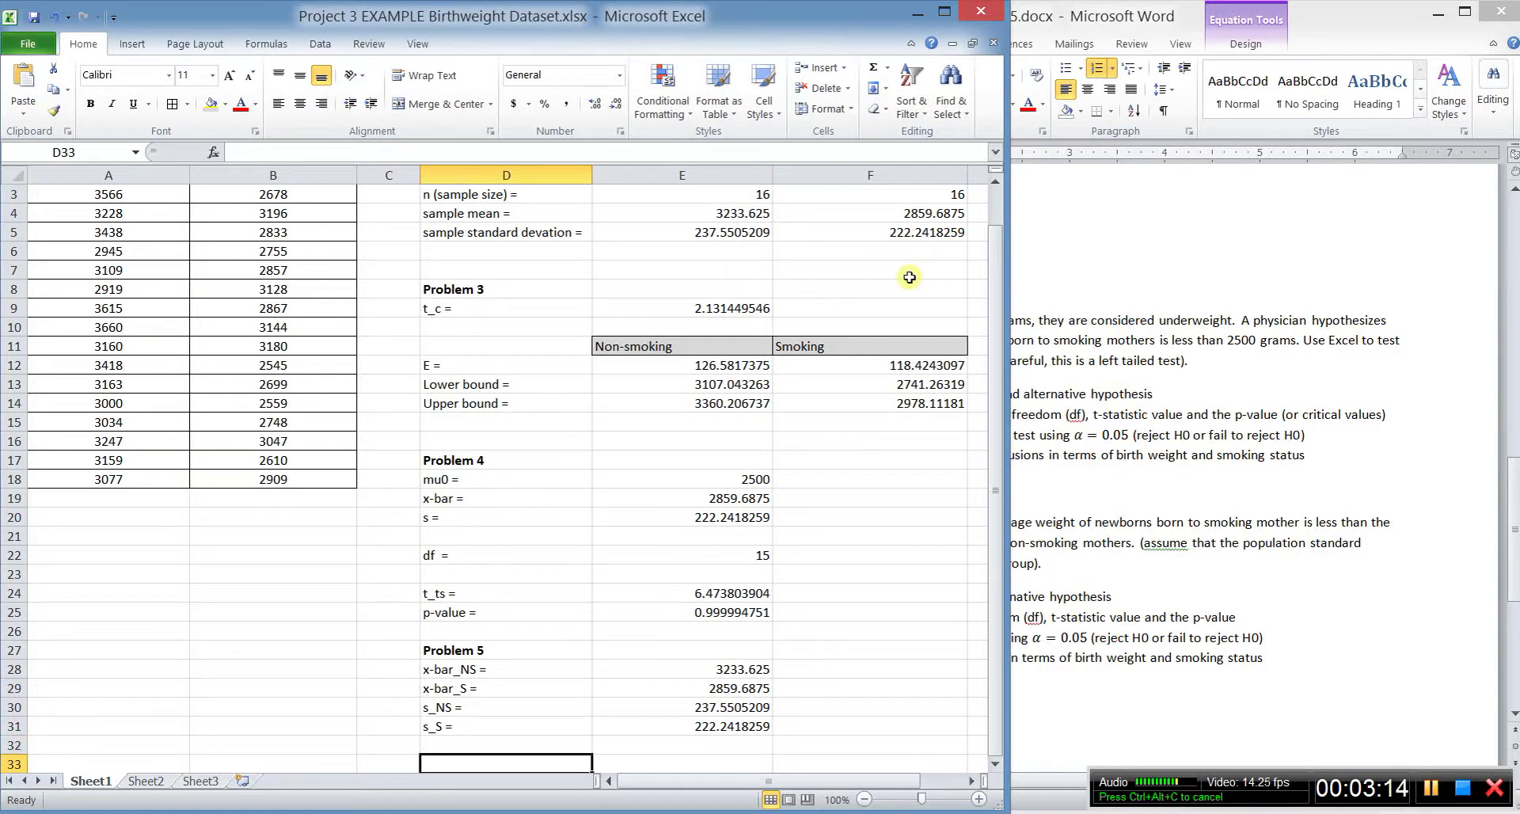
text(SE =)
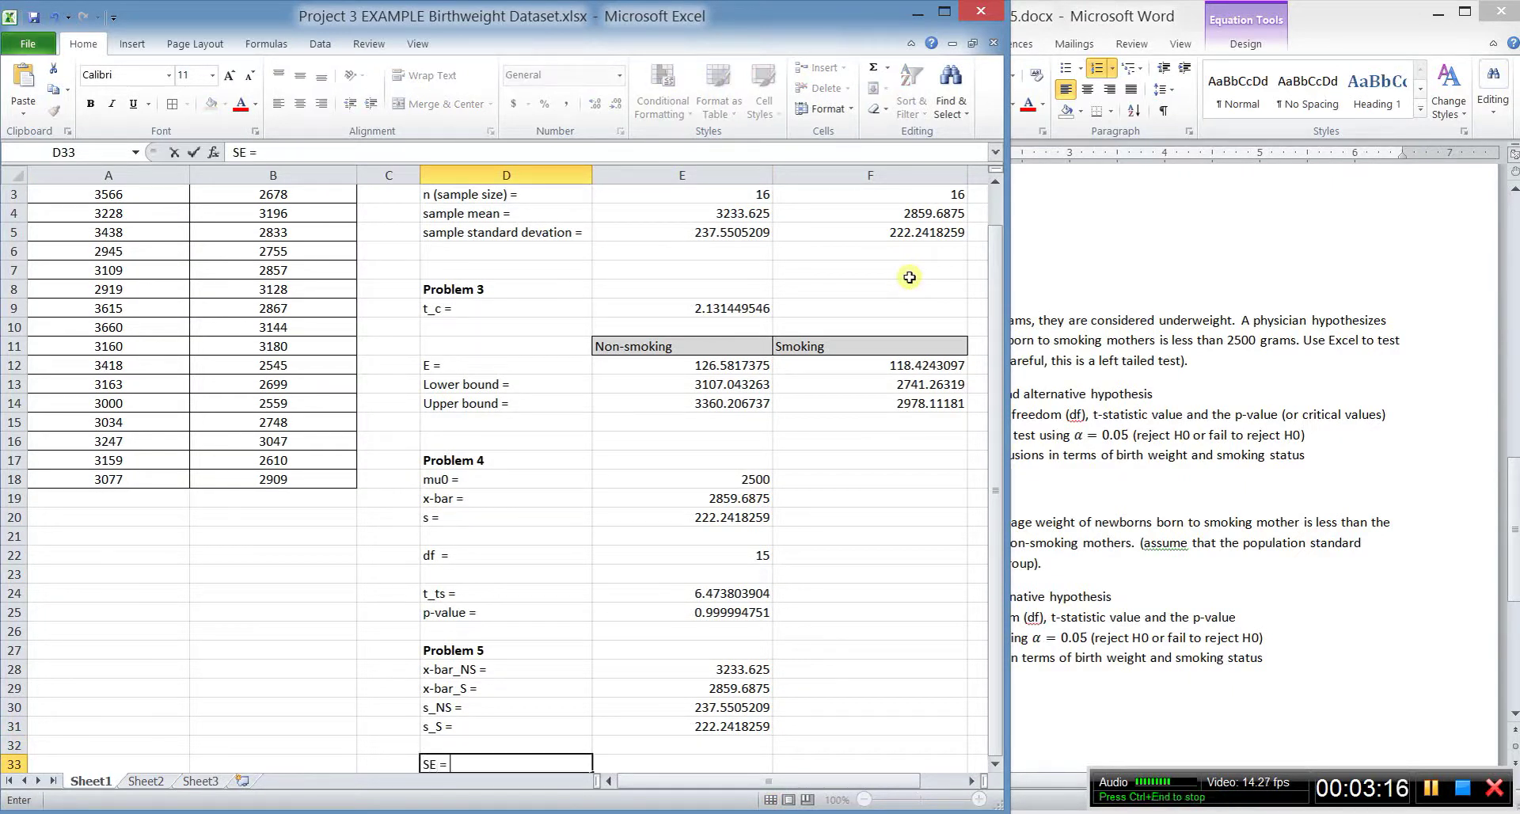
text( 0)
key(BackSpace)
key(Tab)
text(=s)
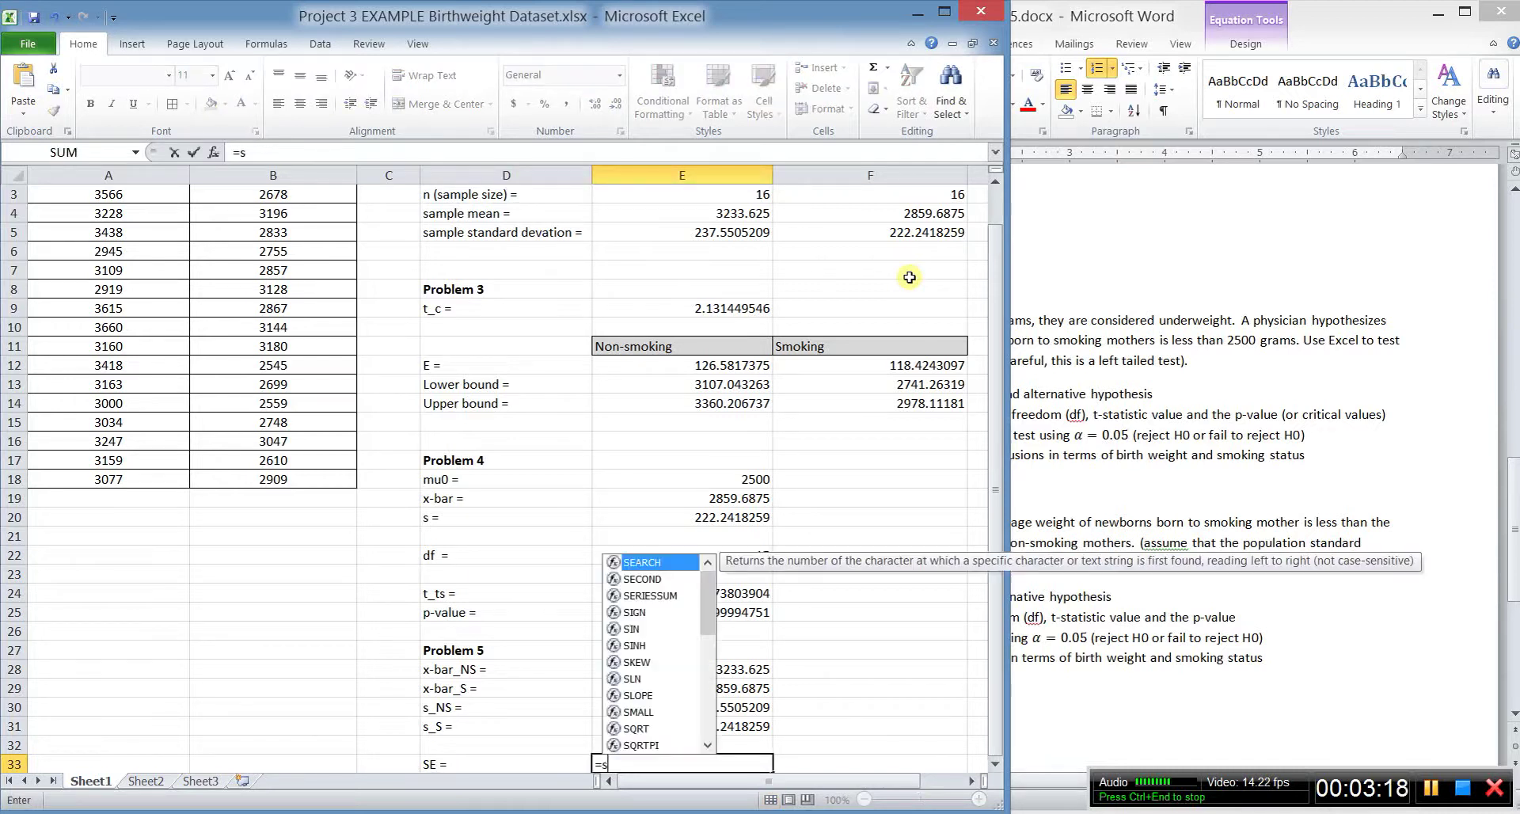
text(qer)
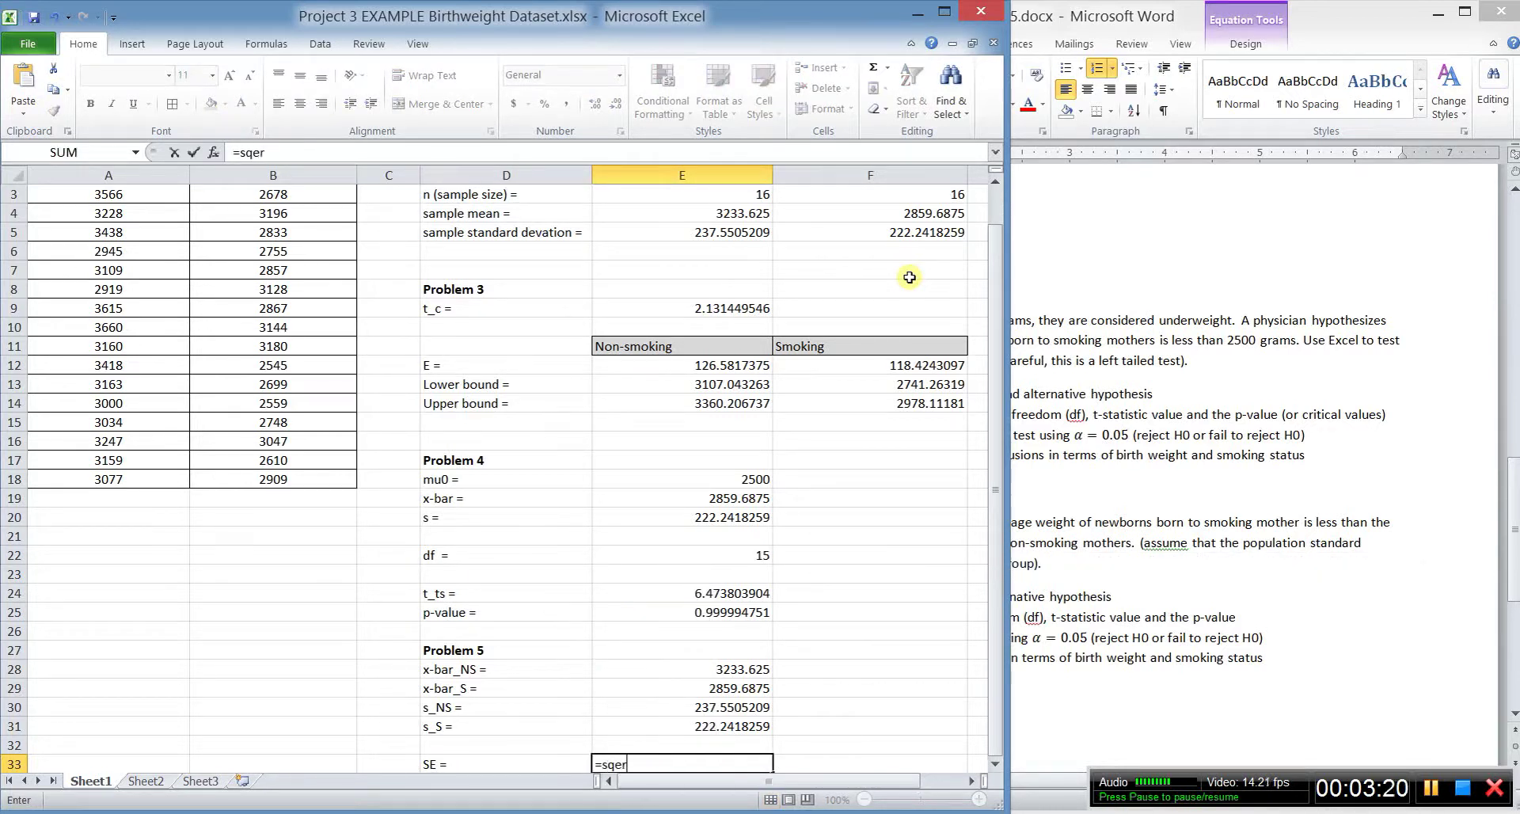
key(Escape)
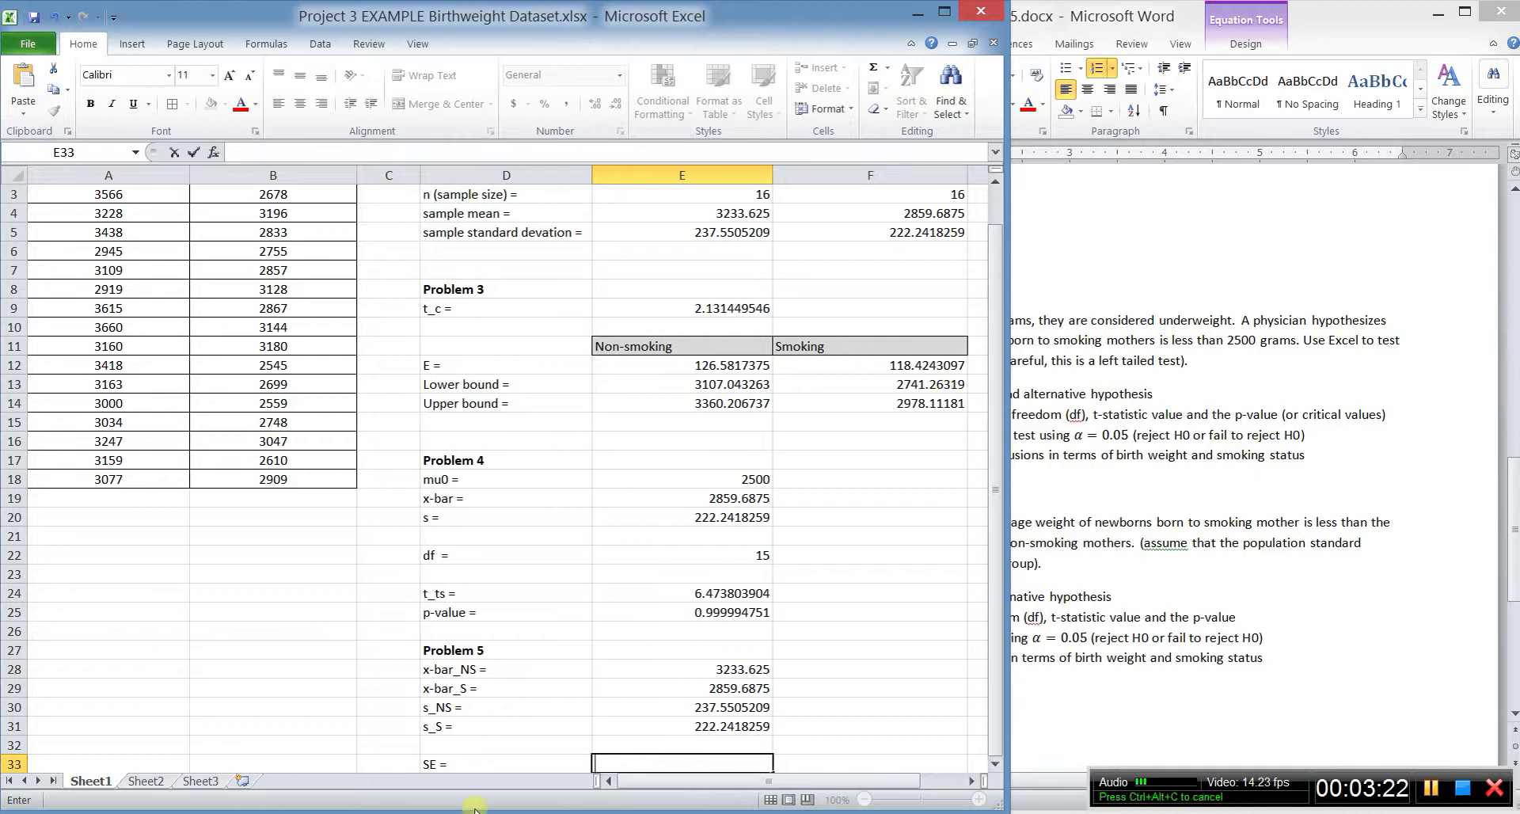
Step: Move the Problem 5 entries in D28:E35 down two rows so the block starts at D30
click(477, 688)
drag(475, 669, 713, 733)
key(ctrl+c)
click(546, 631)
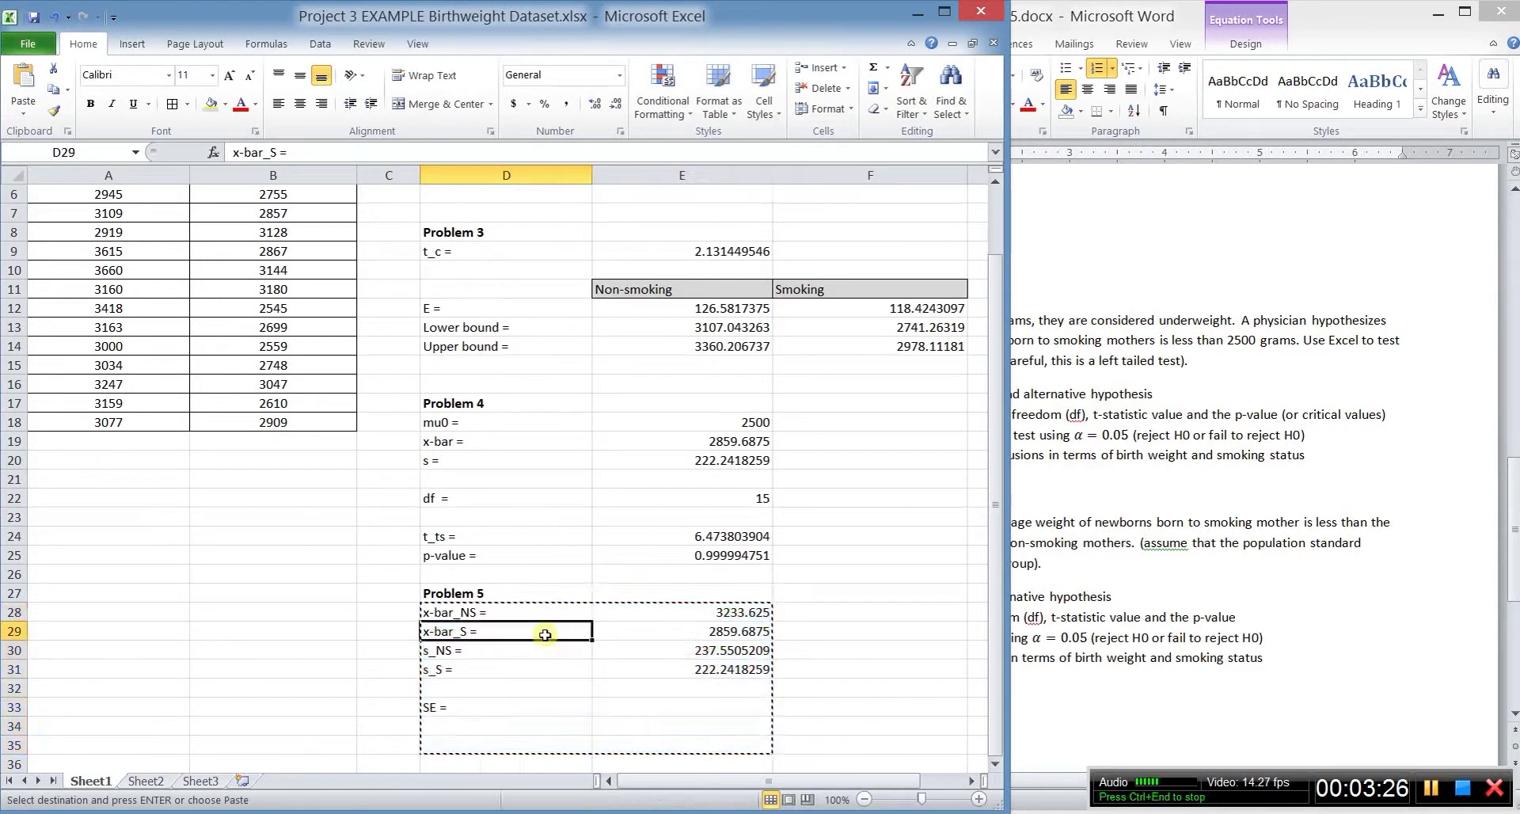
click(544, 647)
key(Return)
Step: Enter the label "n_NS =" in D28 and link E28 to the non-smoking sample size with =E3
click(529, 612)
text(n)
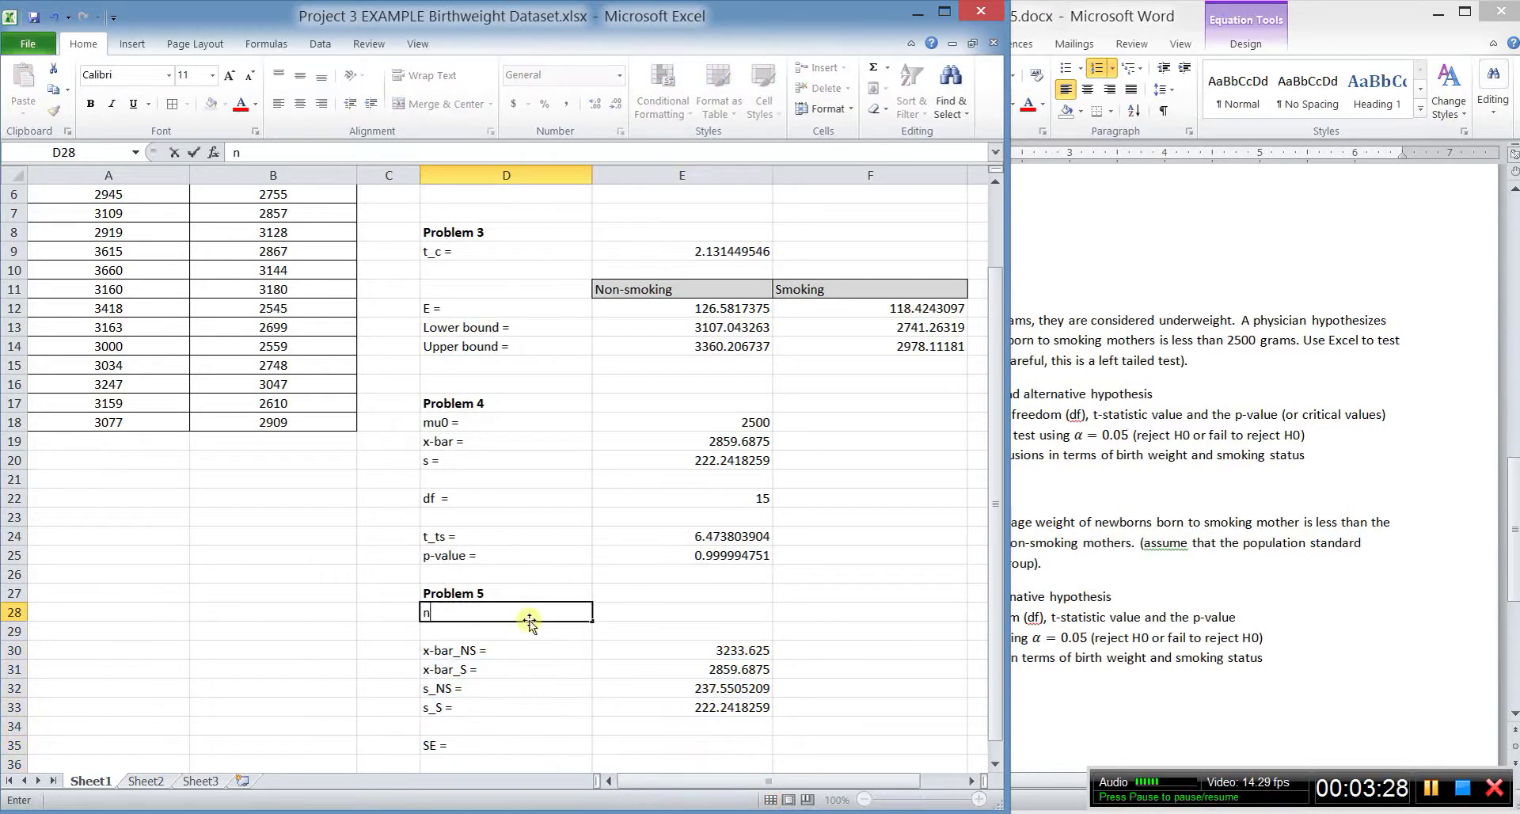
text(=)
key(Tab)
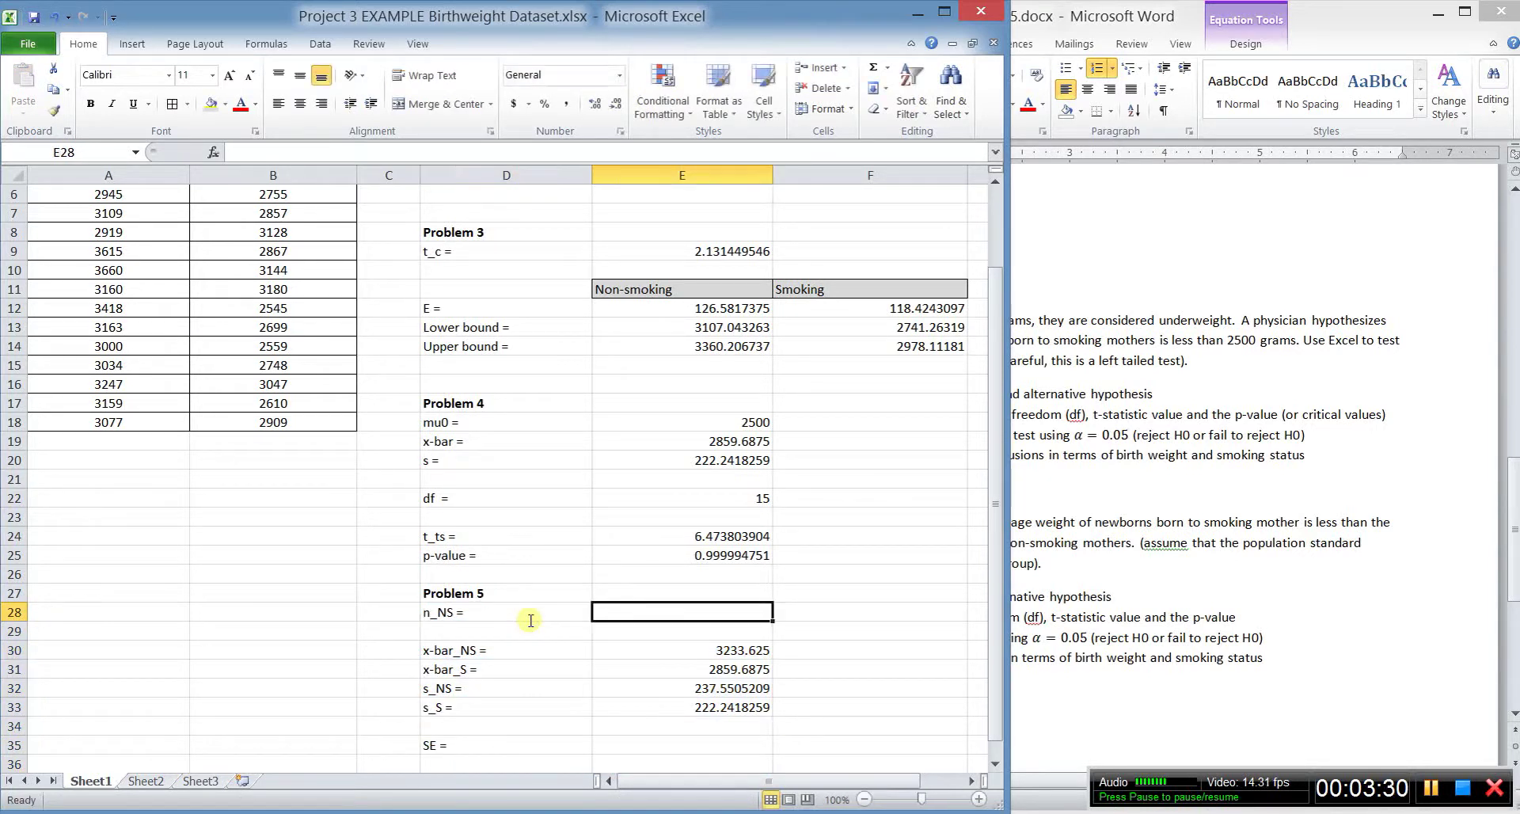
scroll(531, 620, up, 2)
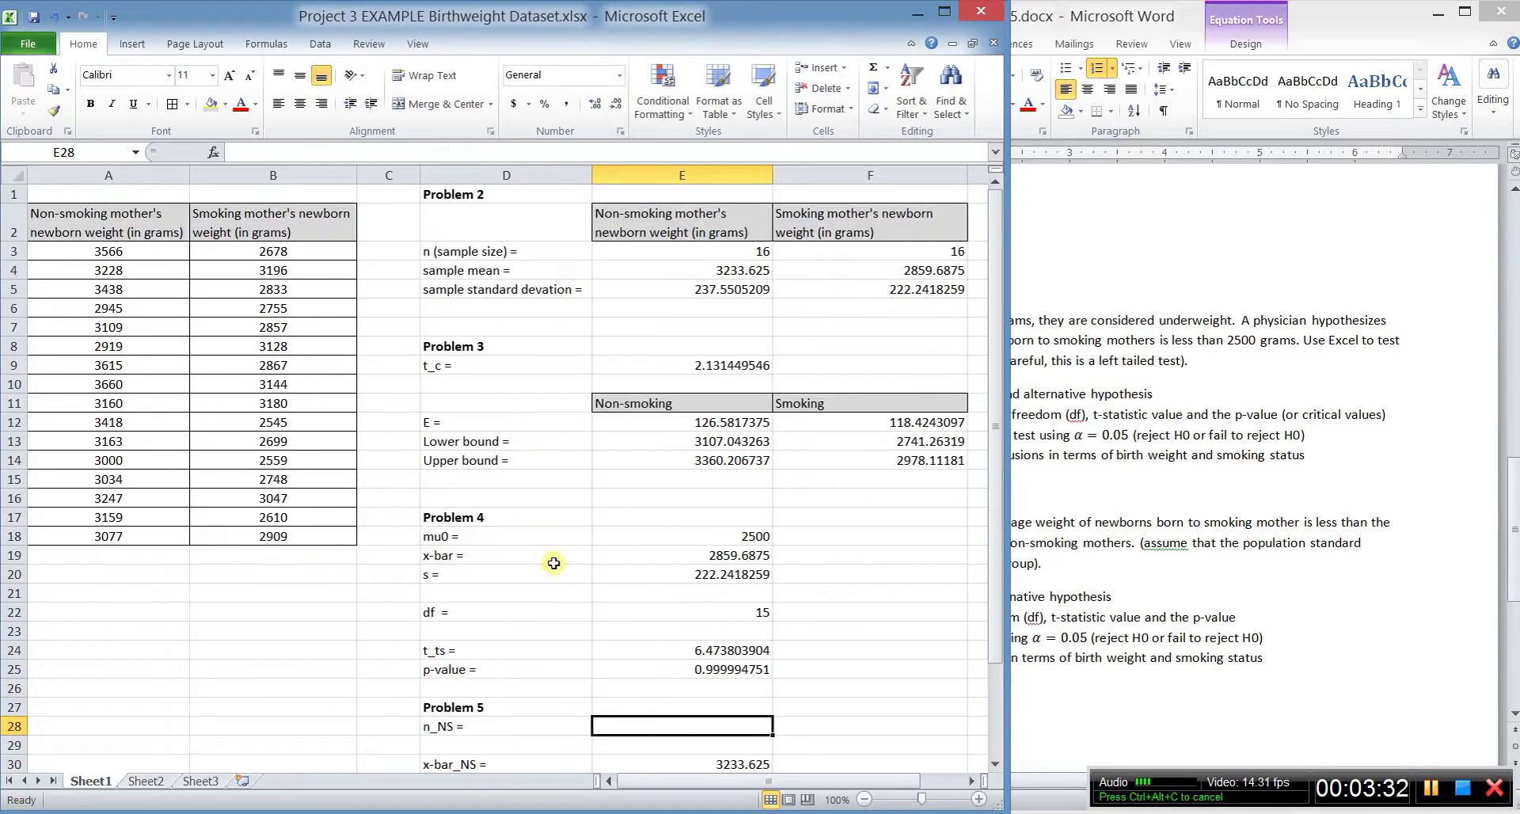
text(=)
click(738, 250)
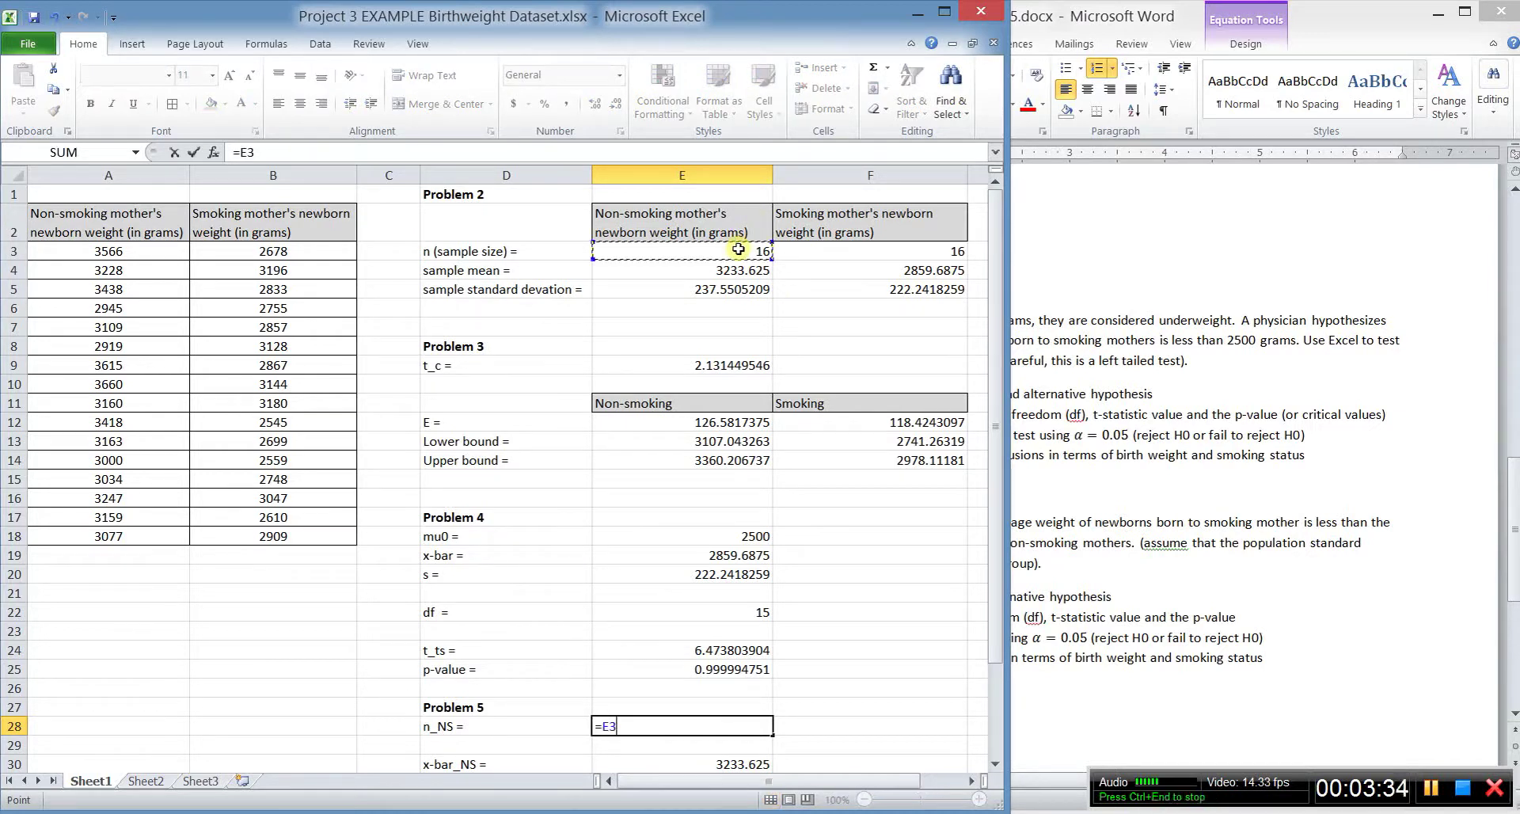
key(Return)
Step: Enter the label "n_S =" in D29 and link E29 to the smoking sample size in F3
key(Left)
text(n)
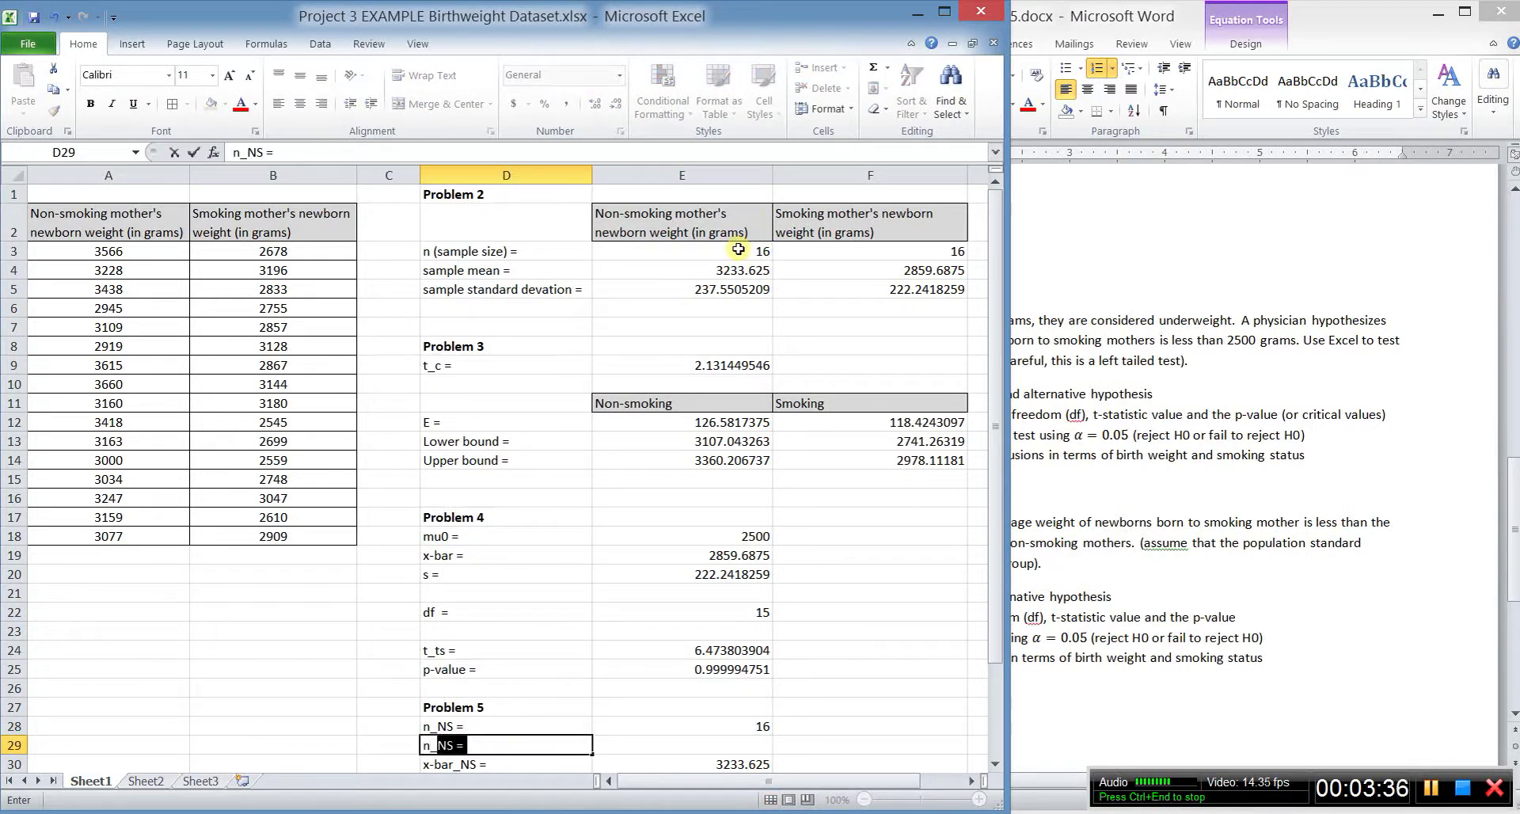
text(_S =)
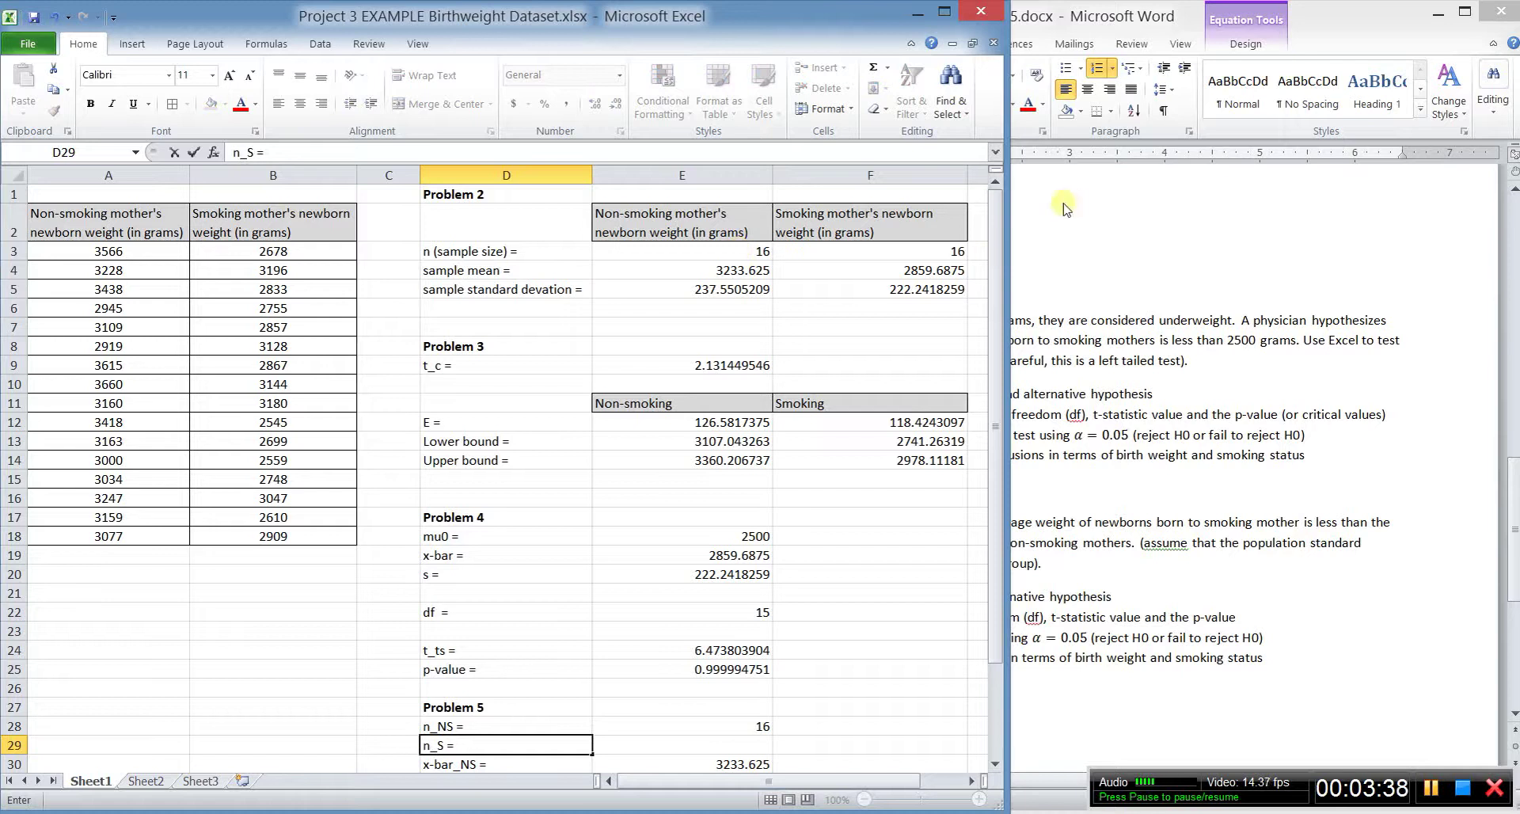
click(658, 745)
text(=)
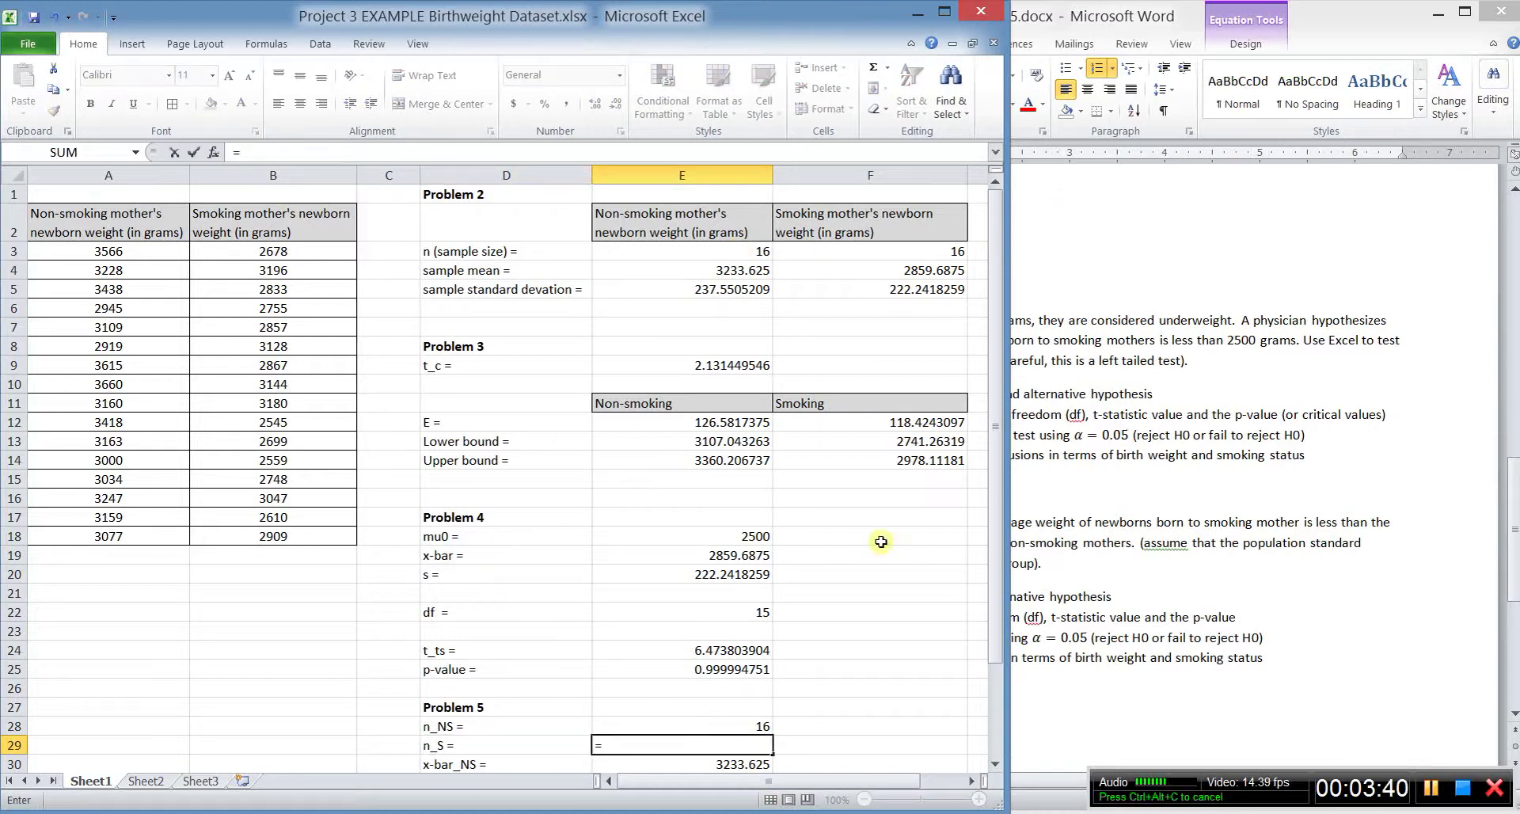
click(905, 251)
key(Return)
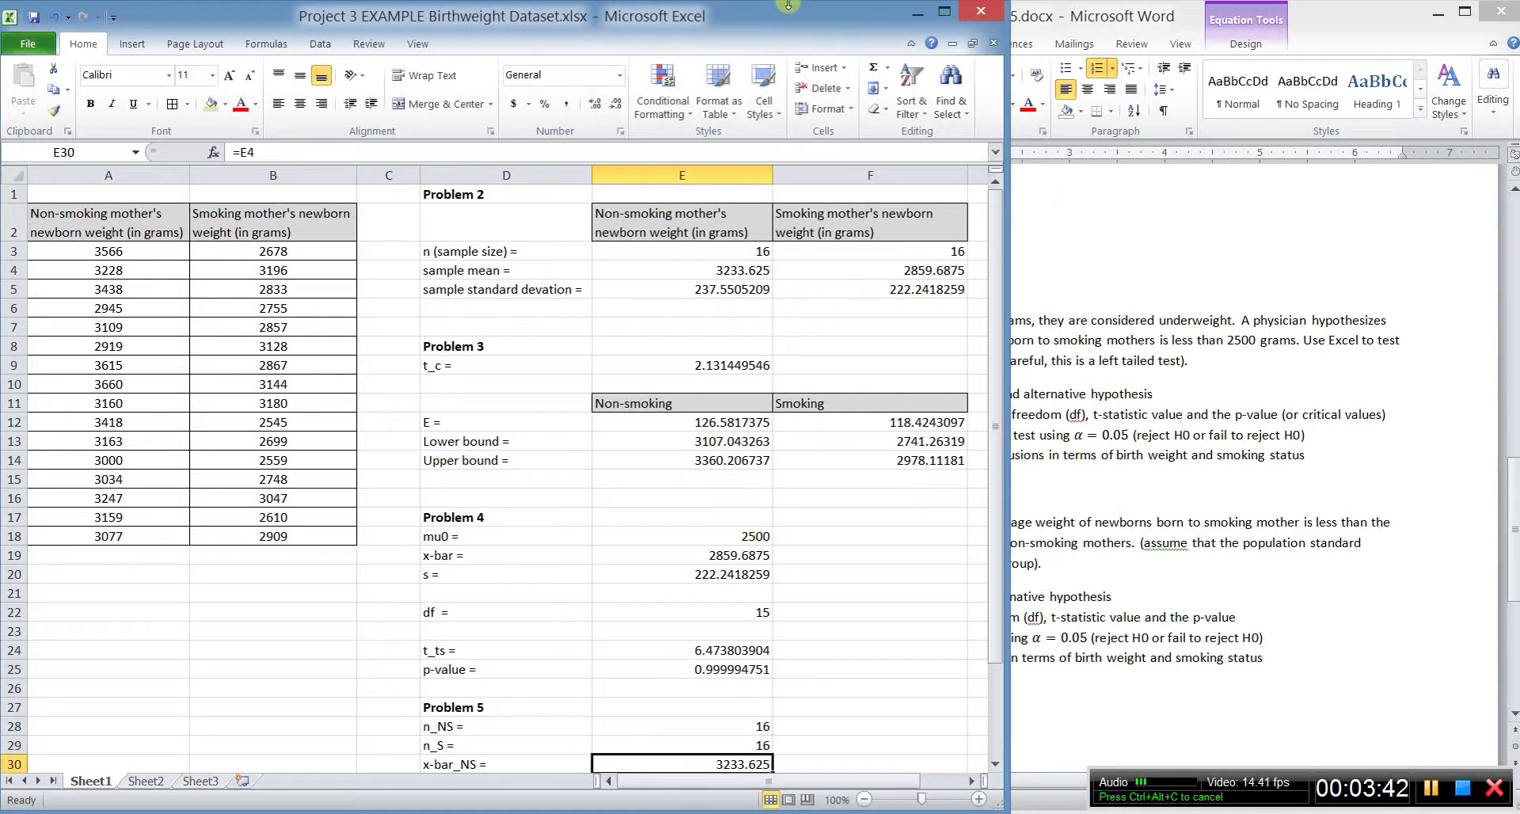
Step: Calculate the standard error in E35 with =SQRT(E32^2/E28 + E33^2/E29)
scroll(635, 316, down, 2)
click(543, 724)
click(674, 729)
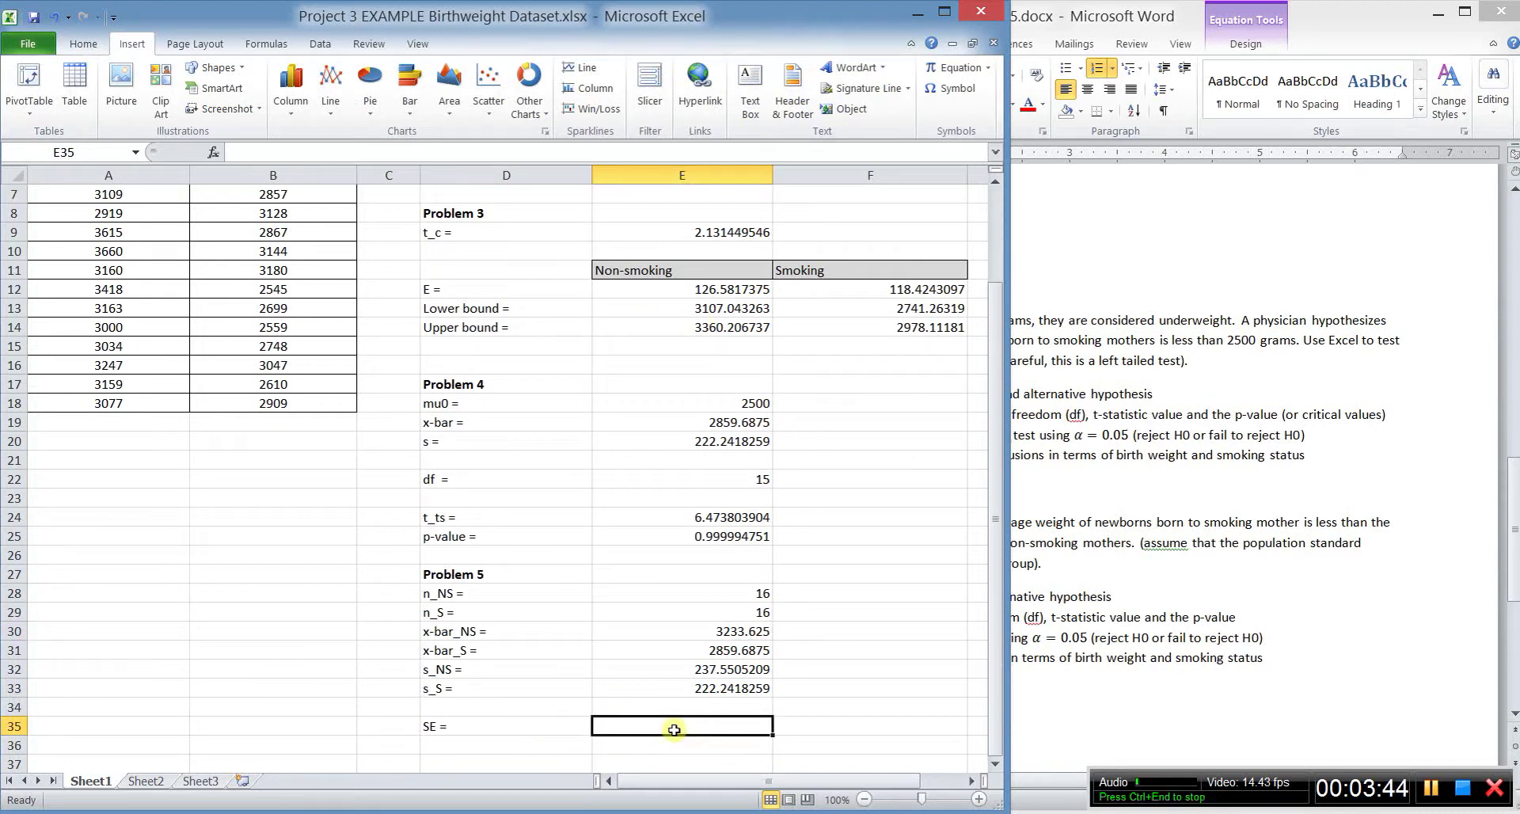
text(=sqrt()
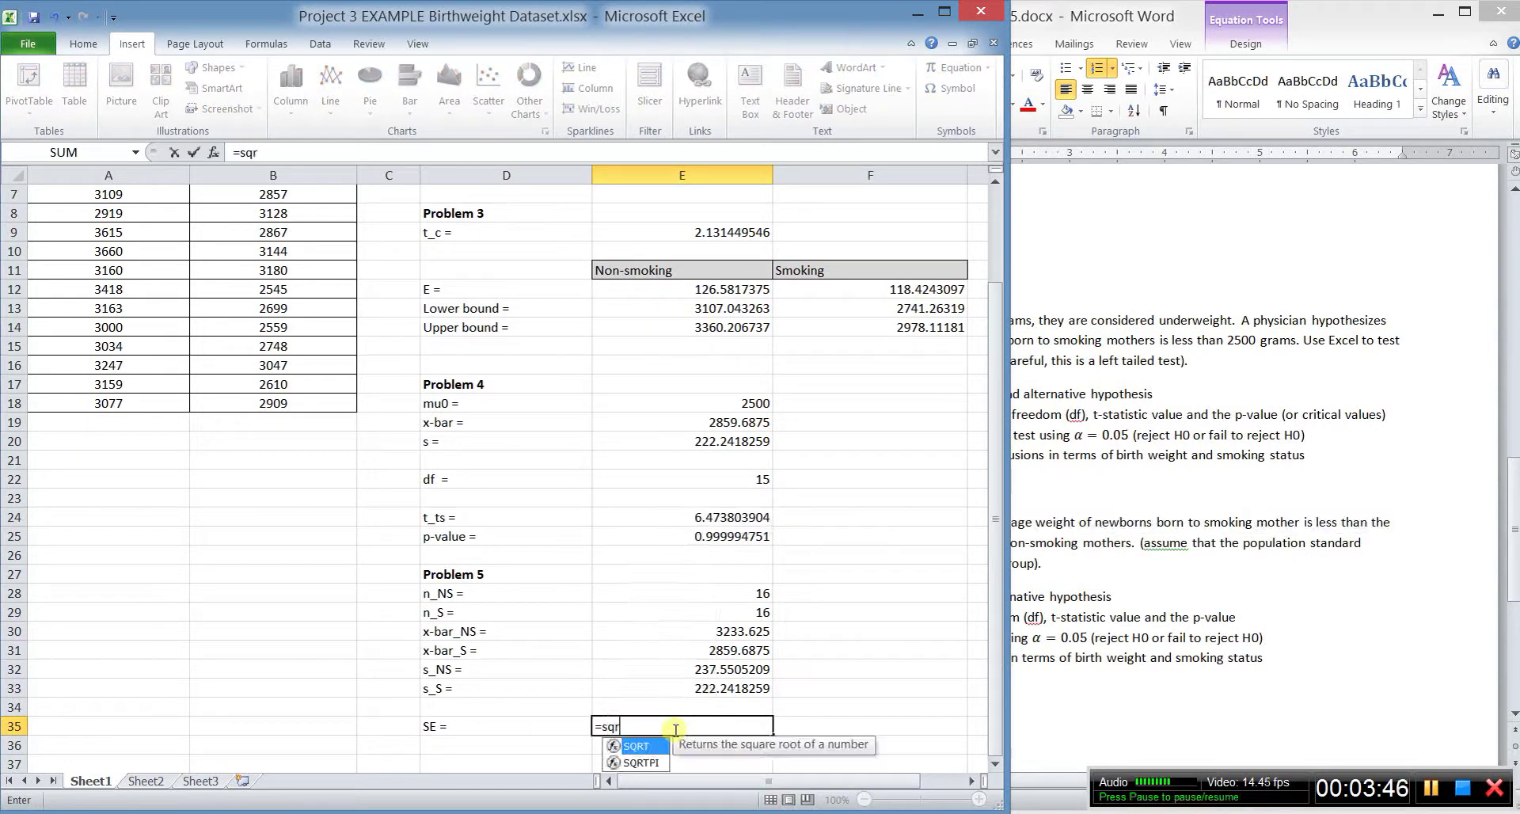
click(739, 667)
text(^2/)
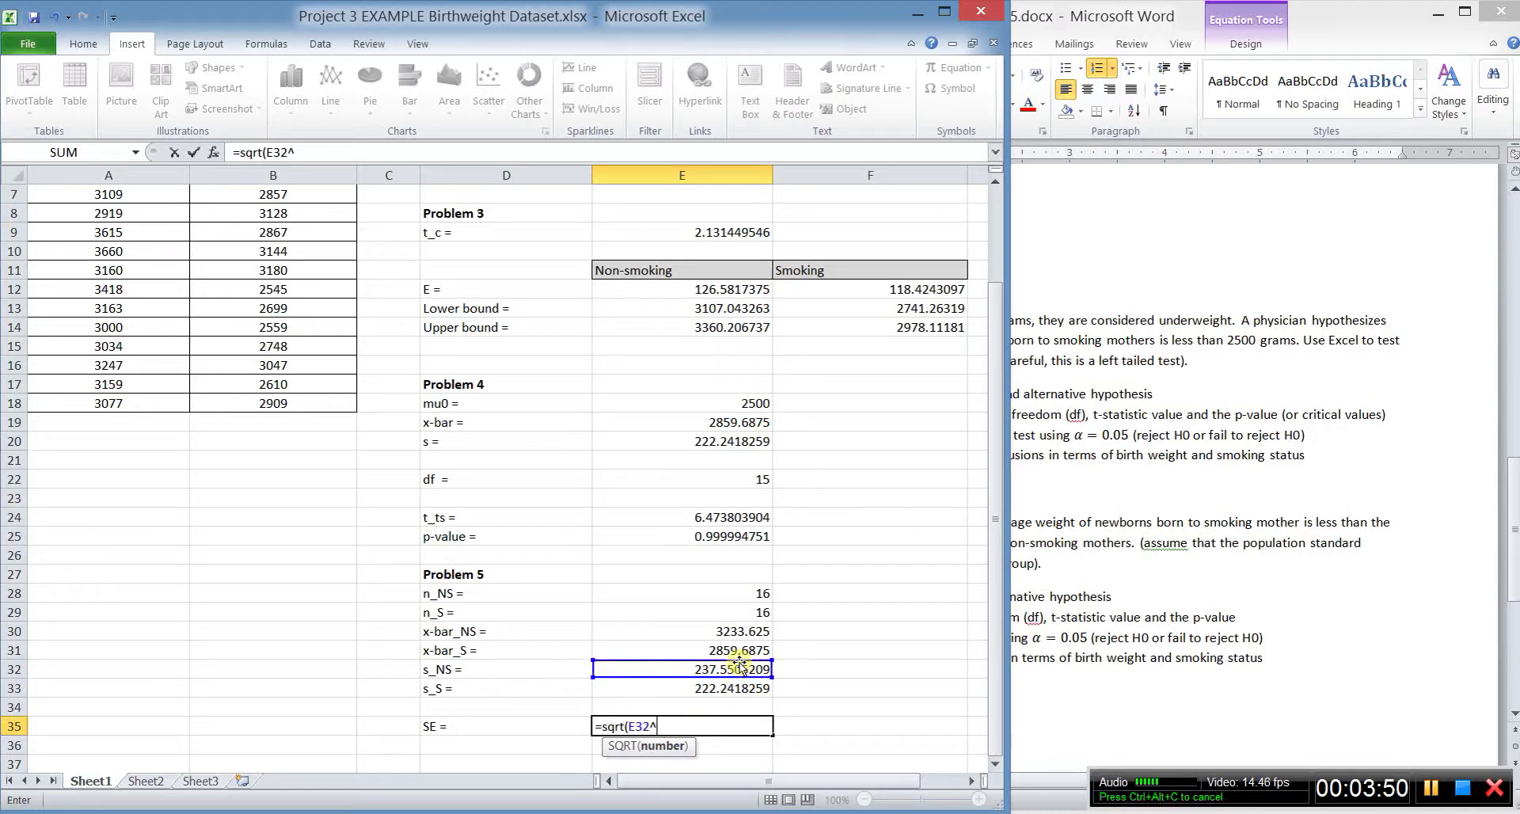
click(737, 595)
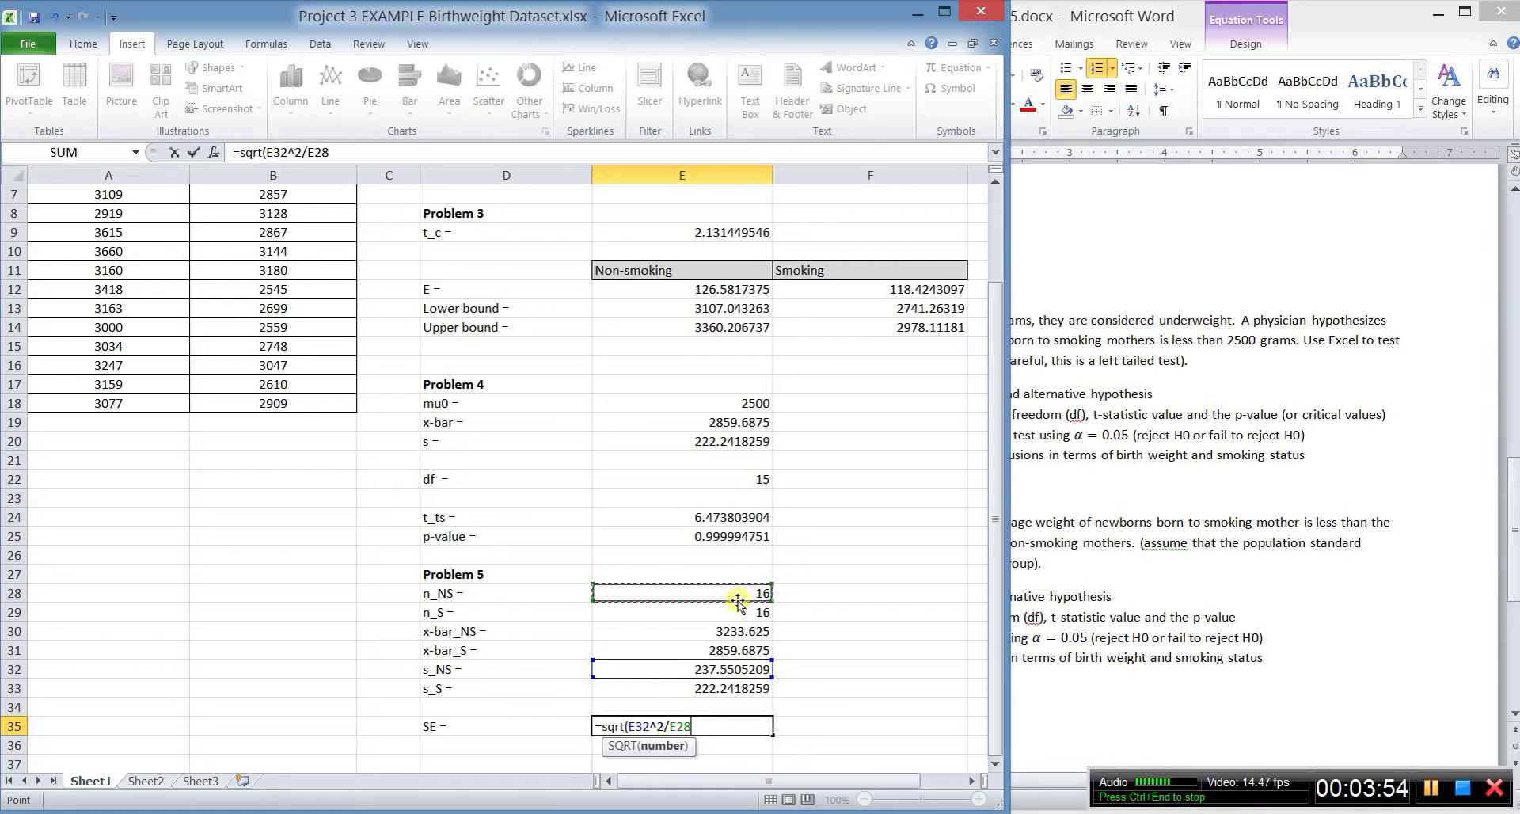
text(+)
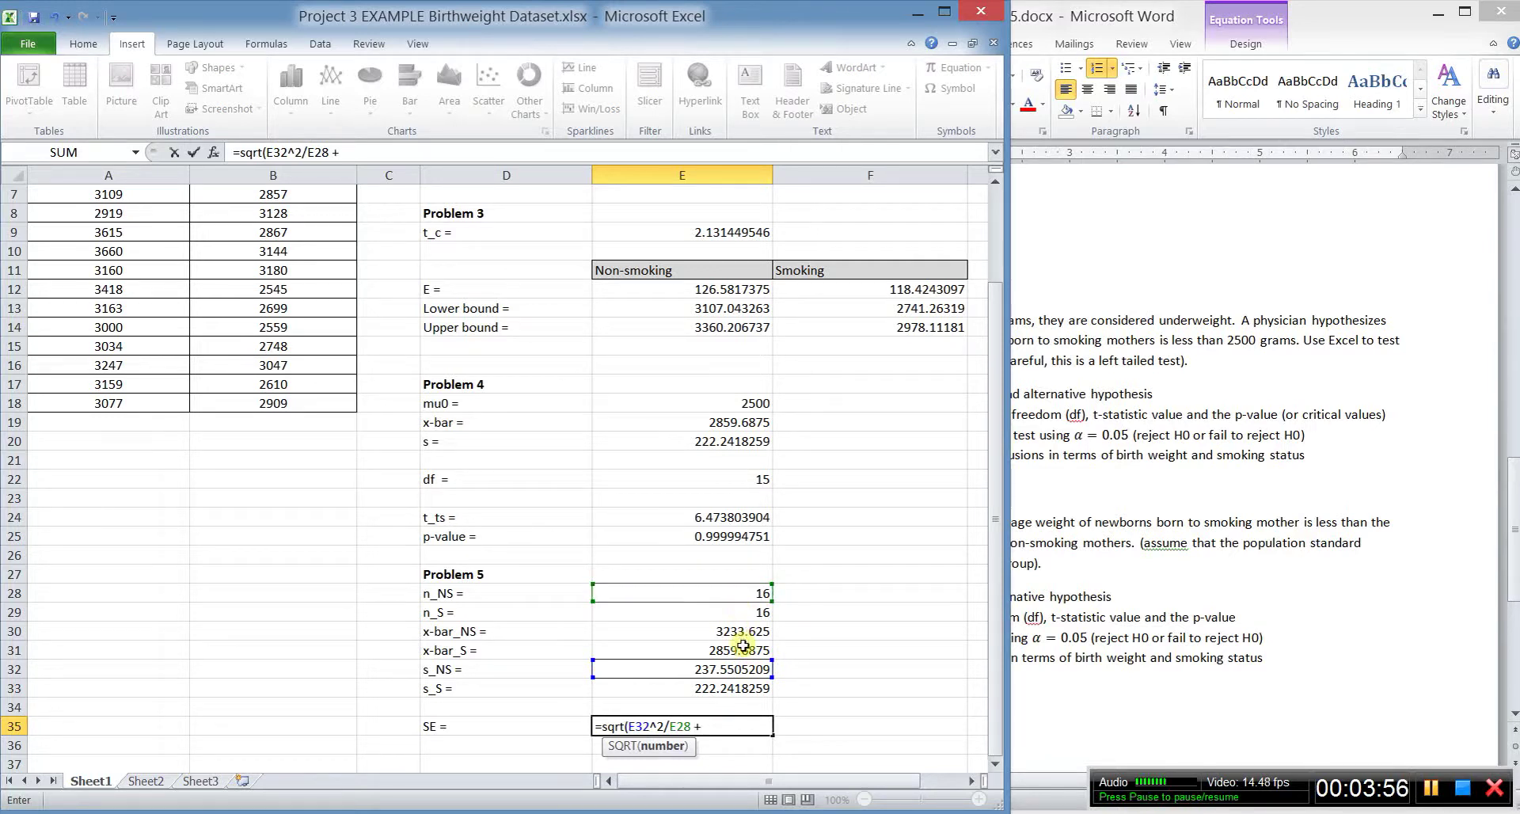
click(740, 698)
click(753, 690)
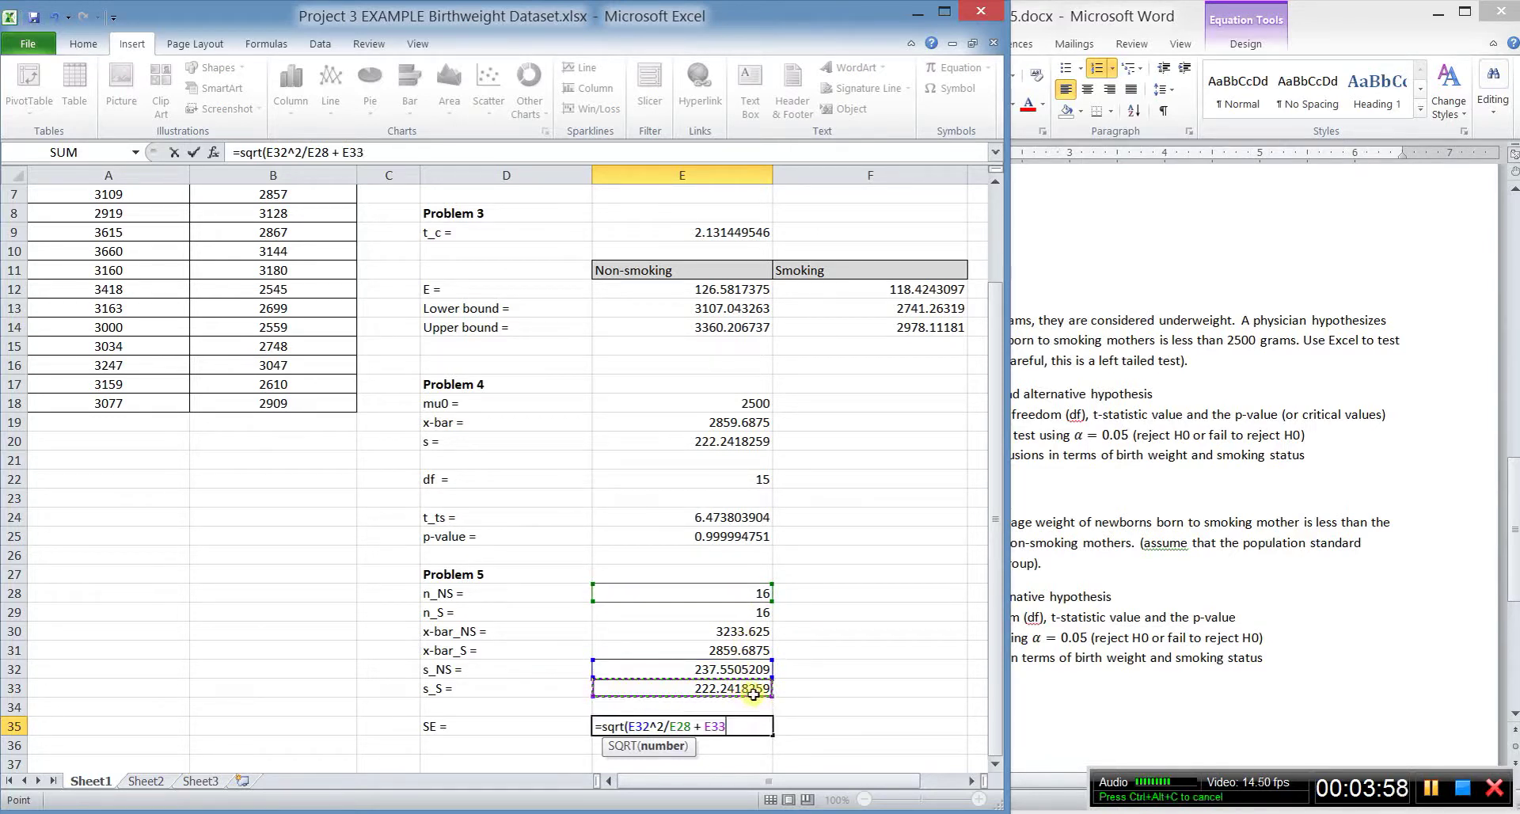
text(^2/)
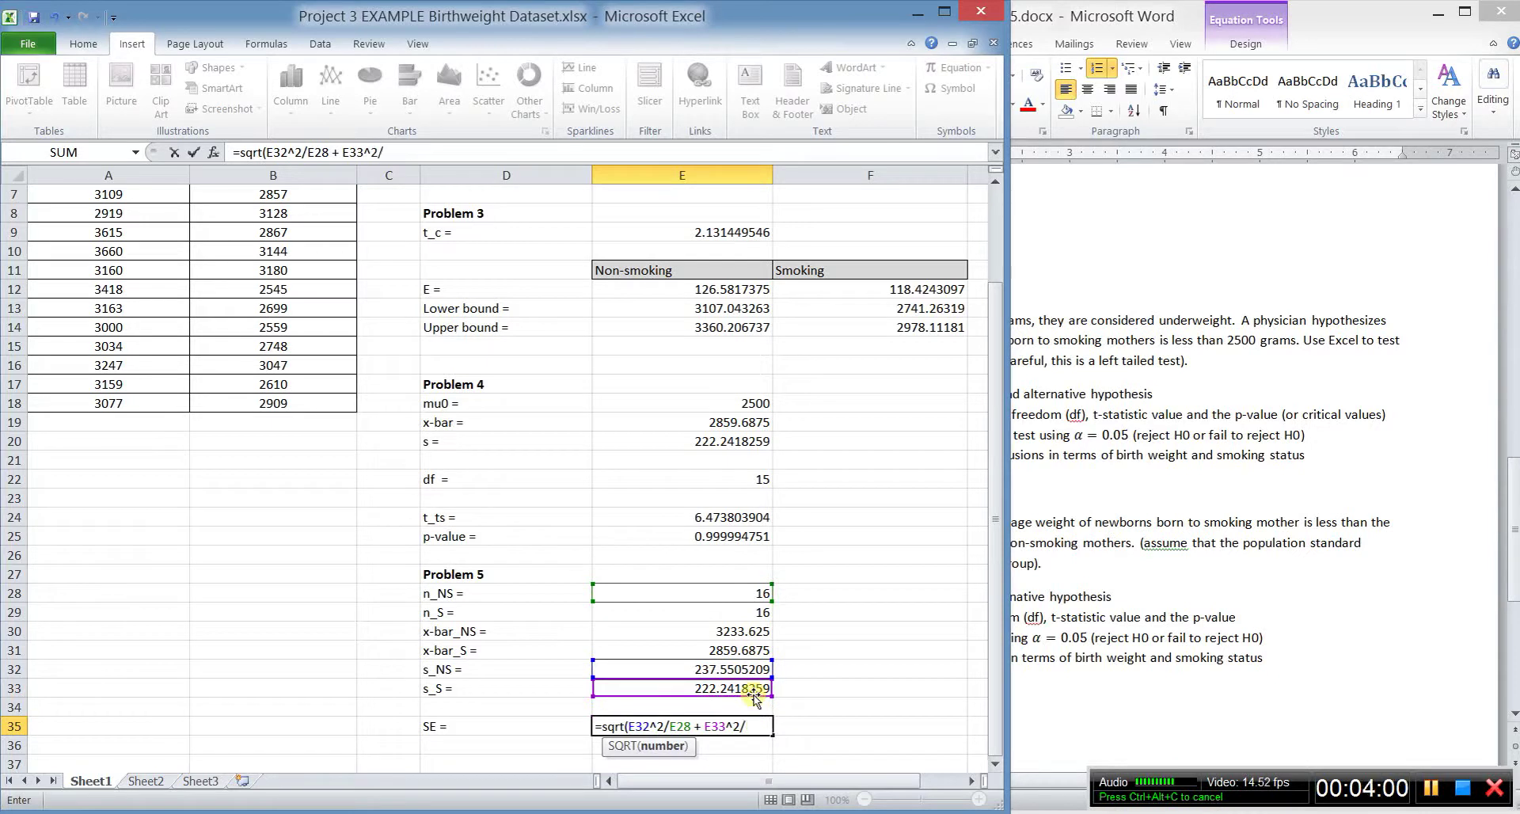
click(767, 614)
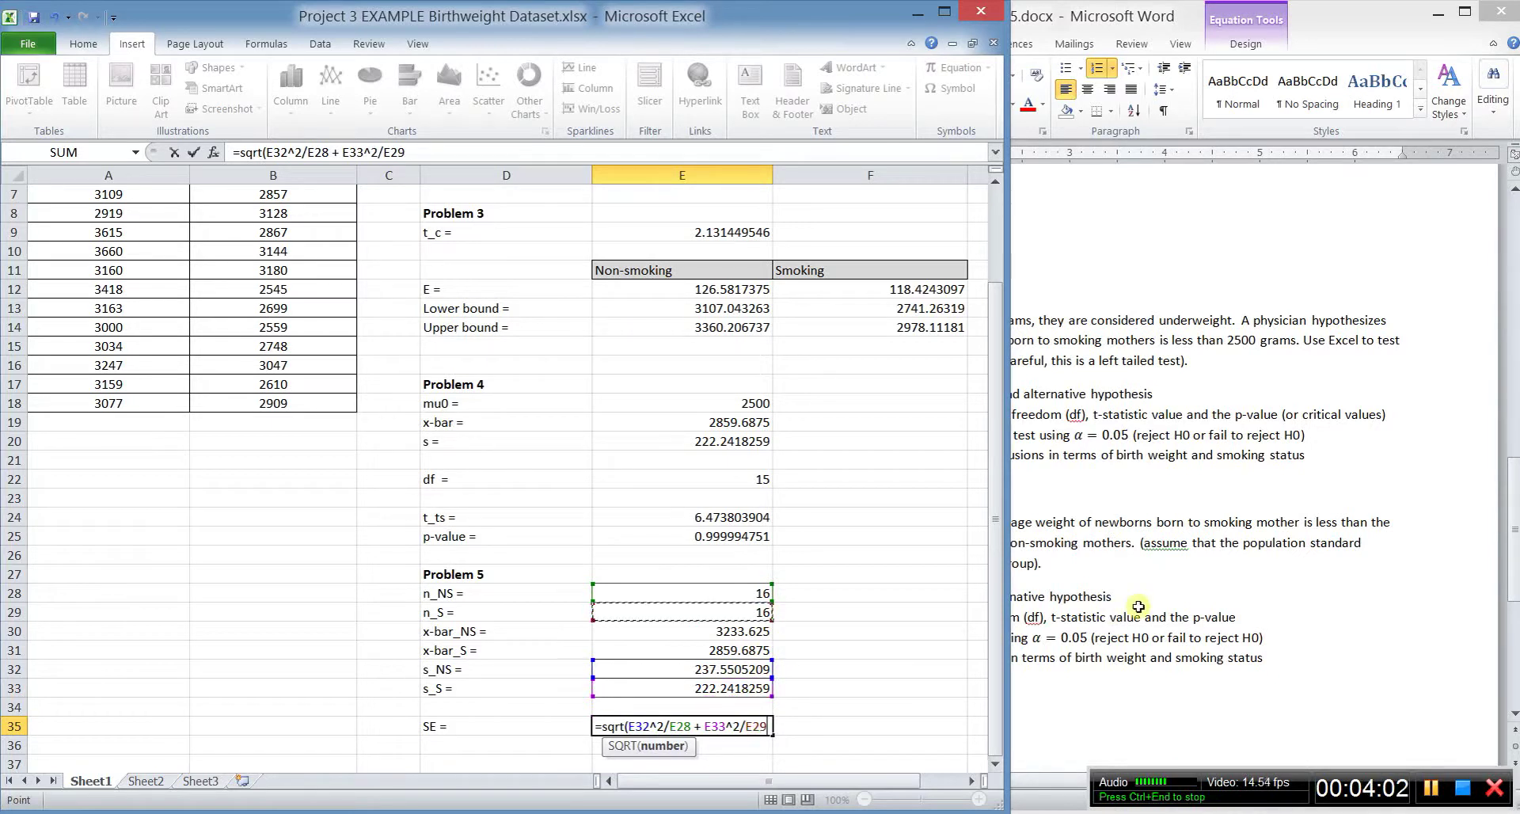
text())
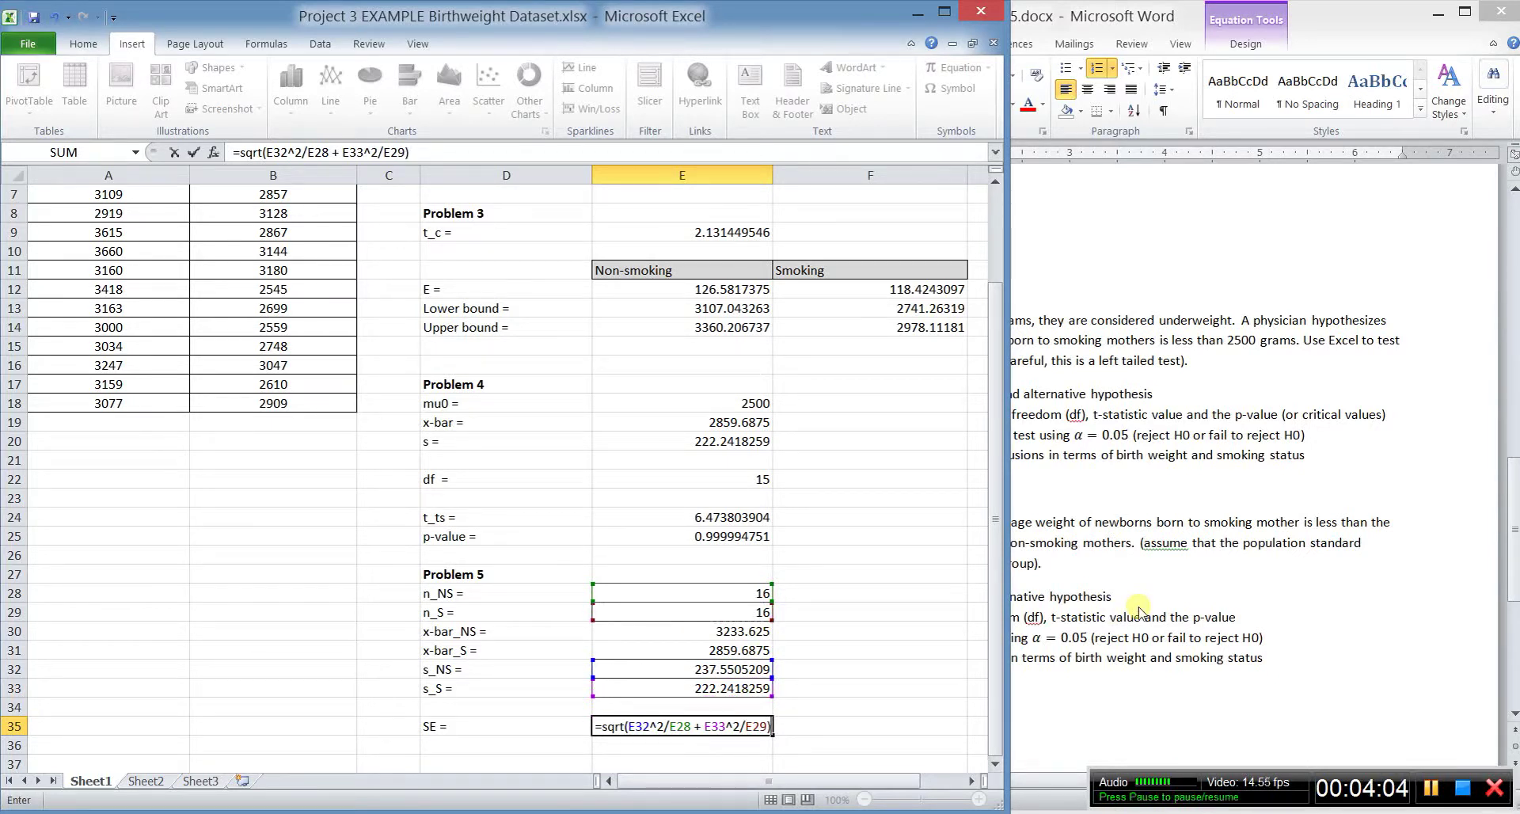
key(Return)
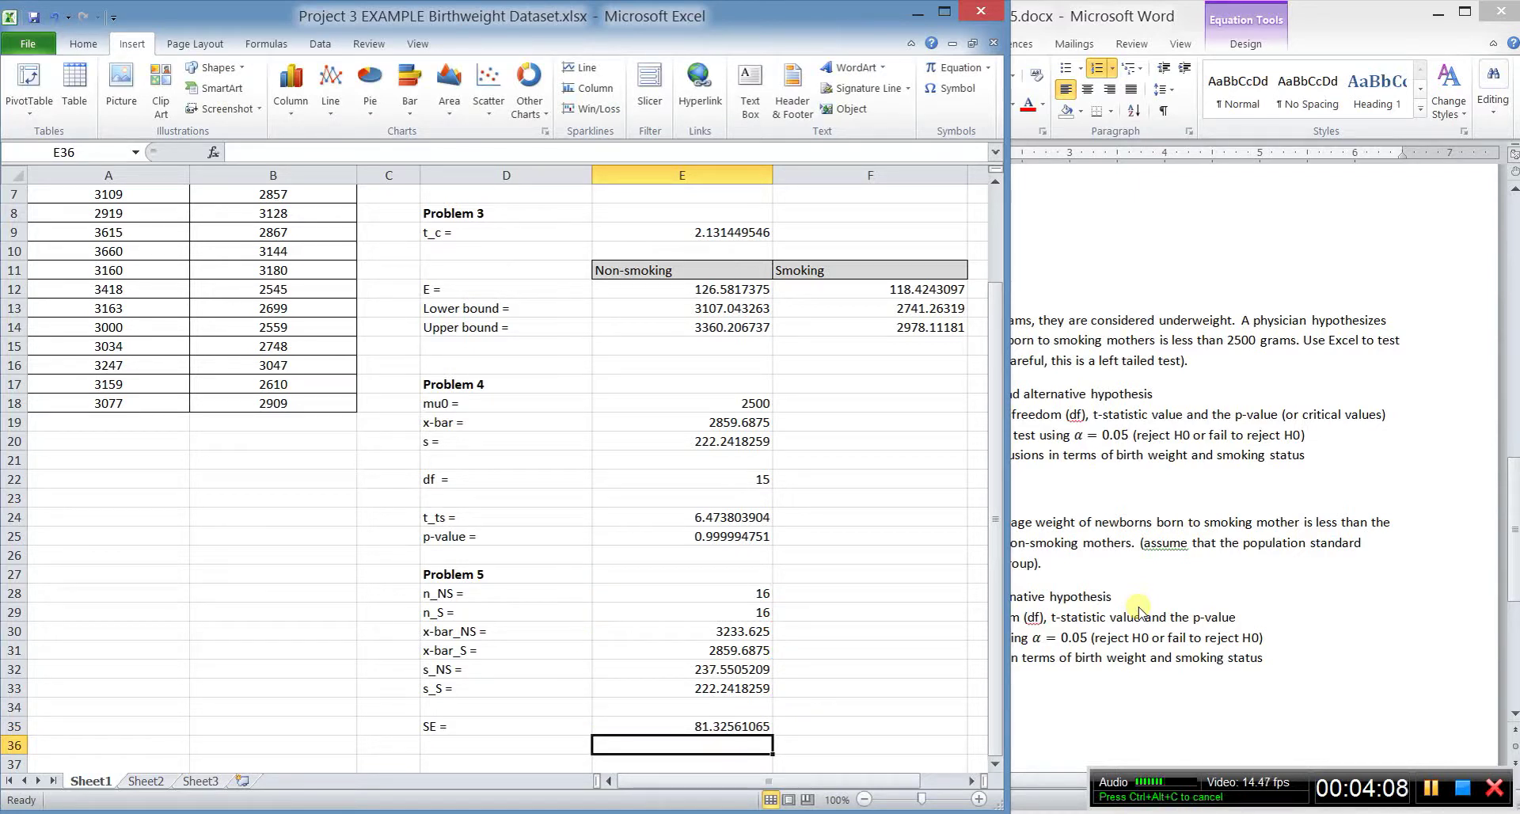
Step: Enter the label "t_ts =" in cell D36 below the SE label
key(Left)
text(t)
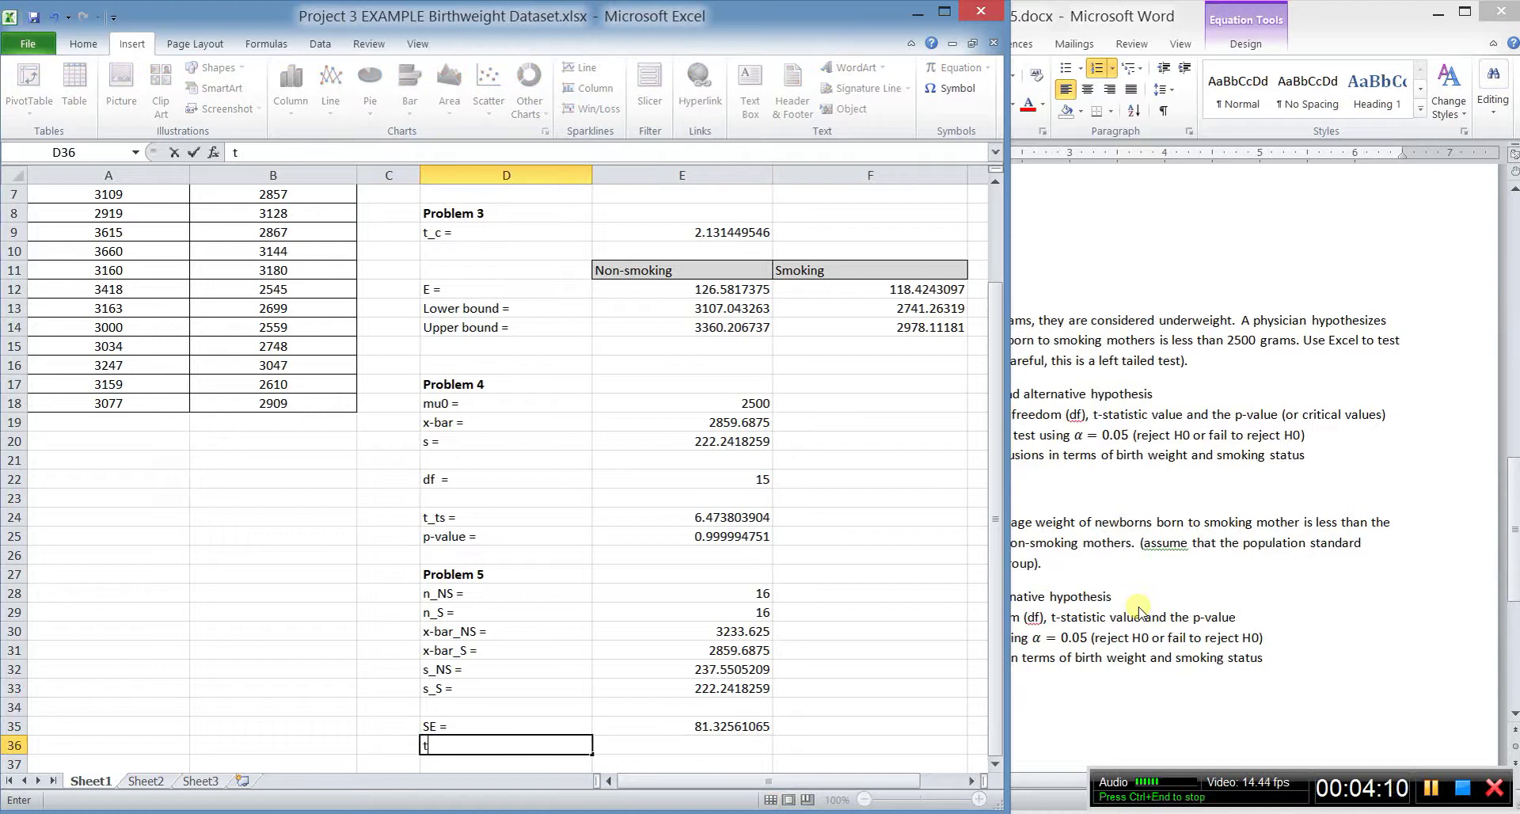
text(_ts =)
key(Tab)
Step: Calculate the test statistic in E36 with =(E30-E31)/E35, dividing the difference in sample means by the standard error
text(=)
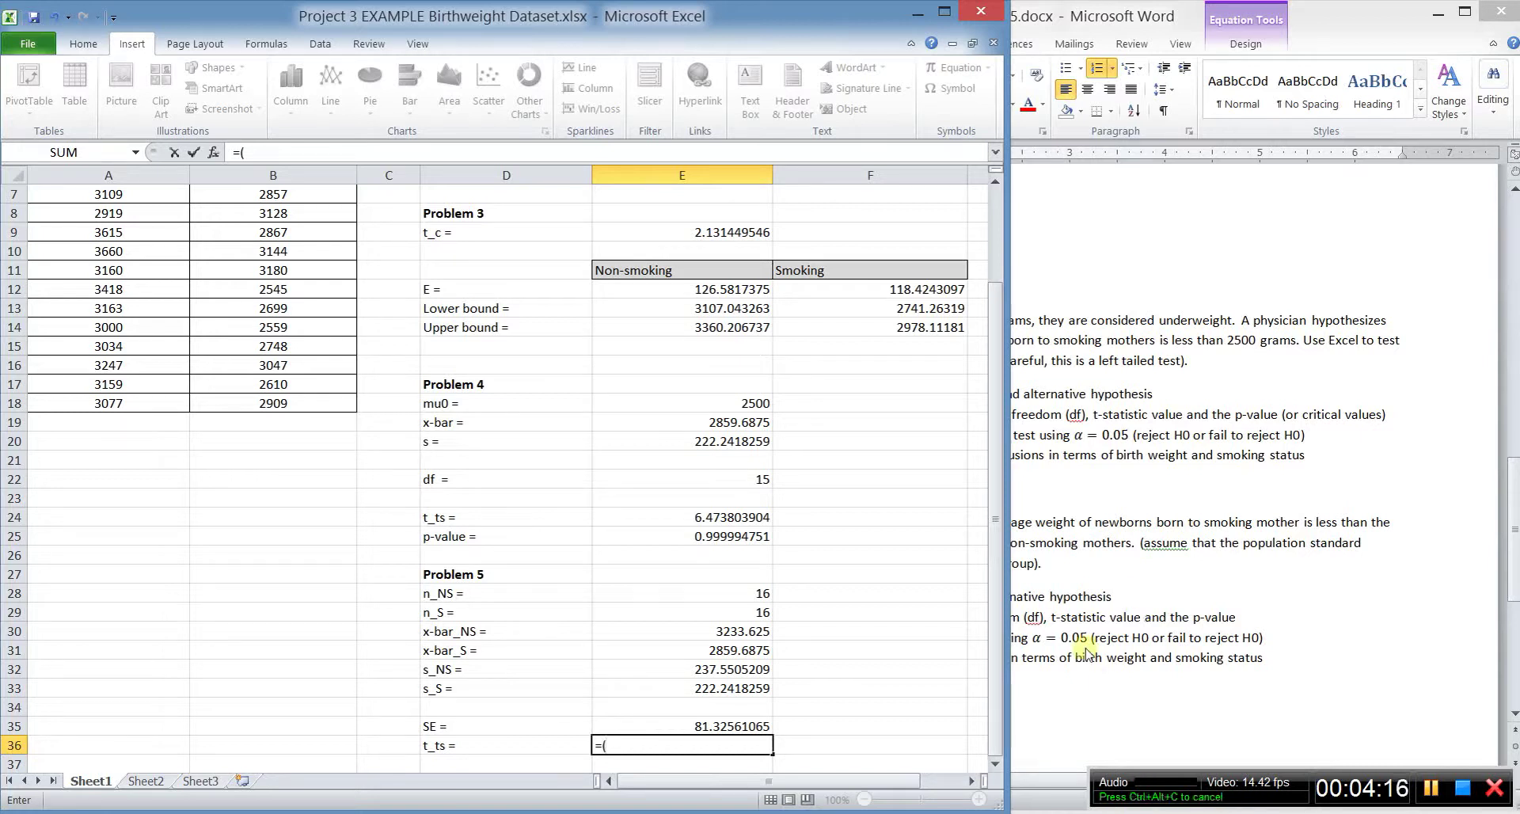
text(()
click(745, 646)
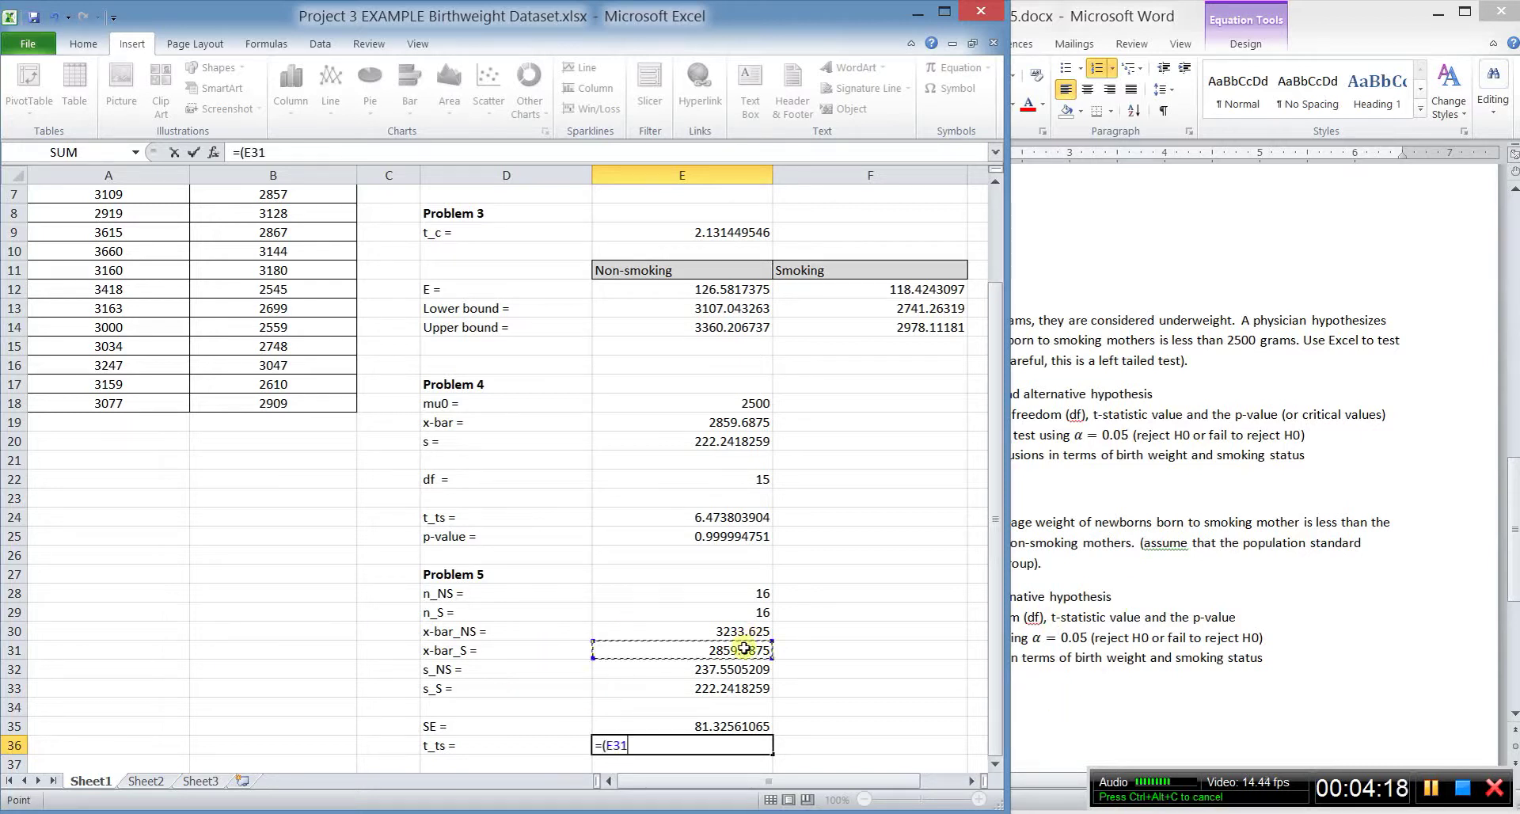
click(701, 631)
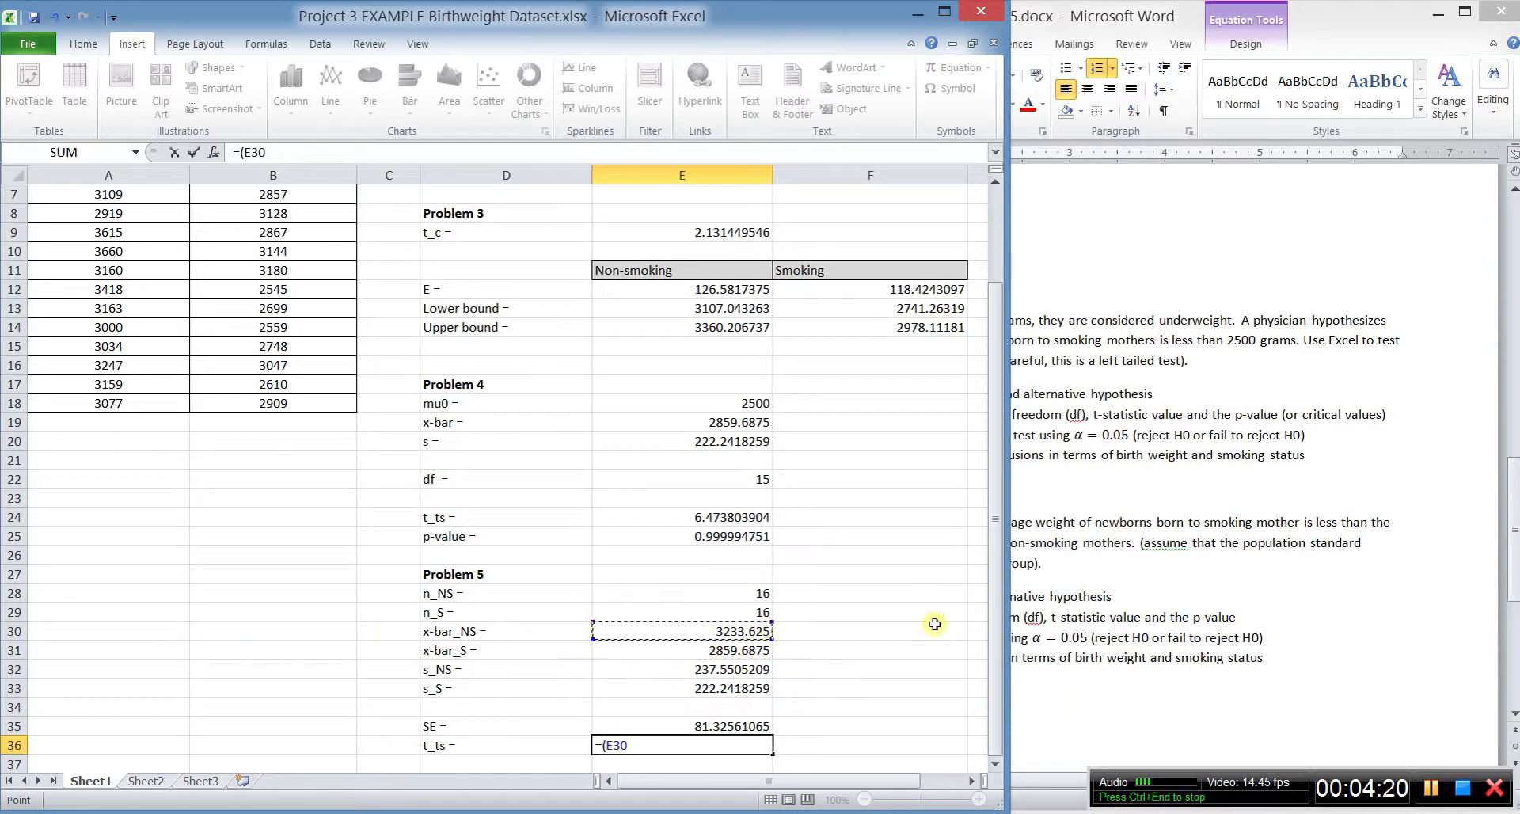
text(-)
key(Down)
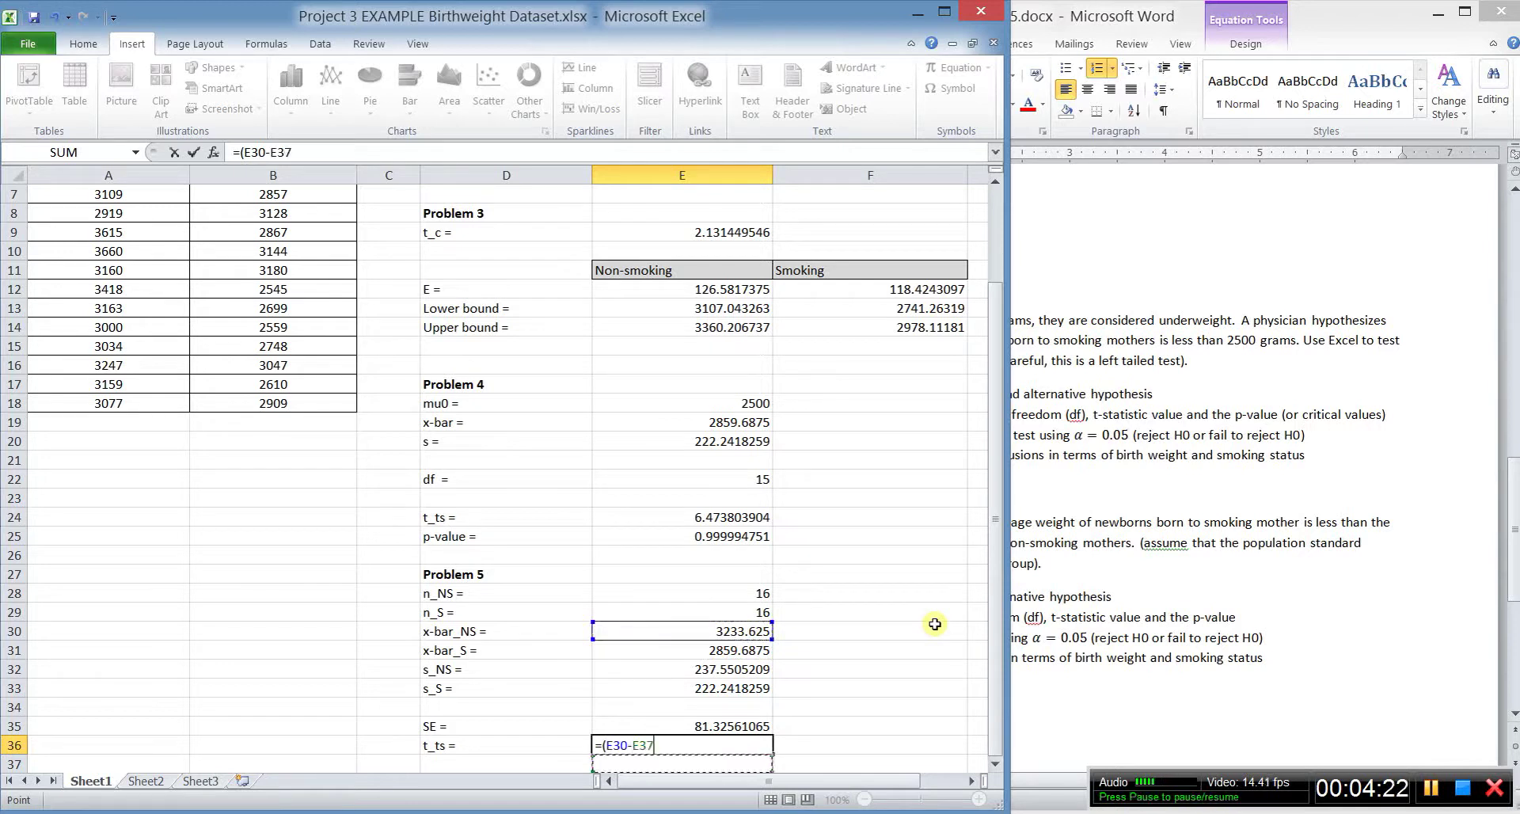
key(Up)
key(Up)
key(Up)
key(Up)
key(Up)
key(Up)
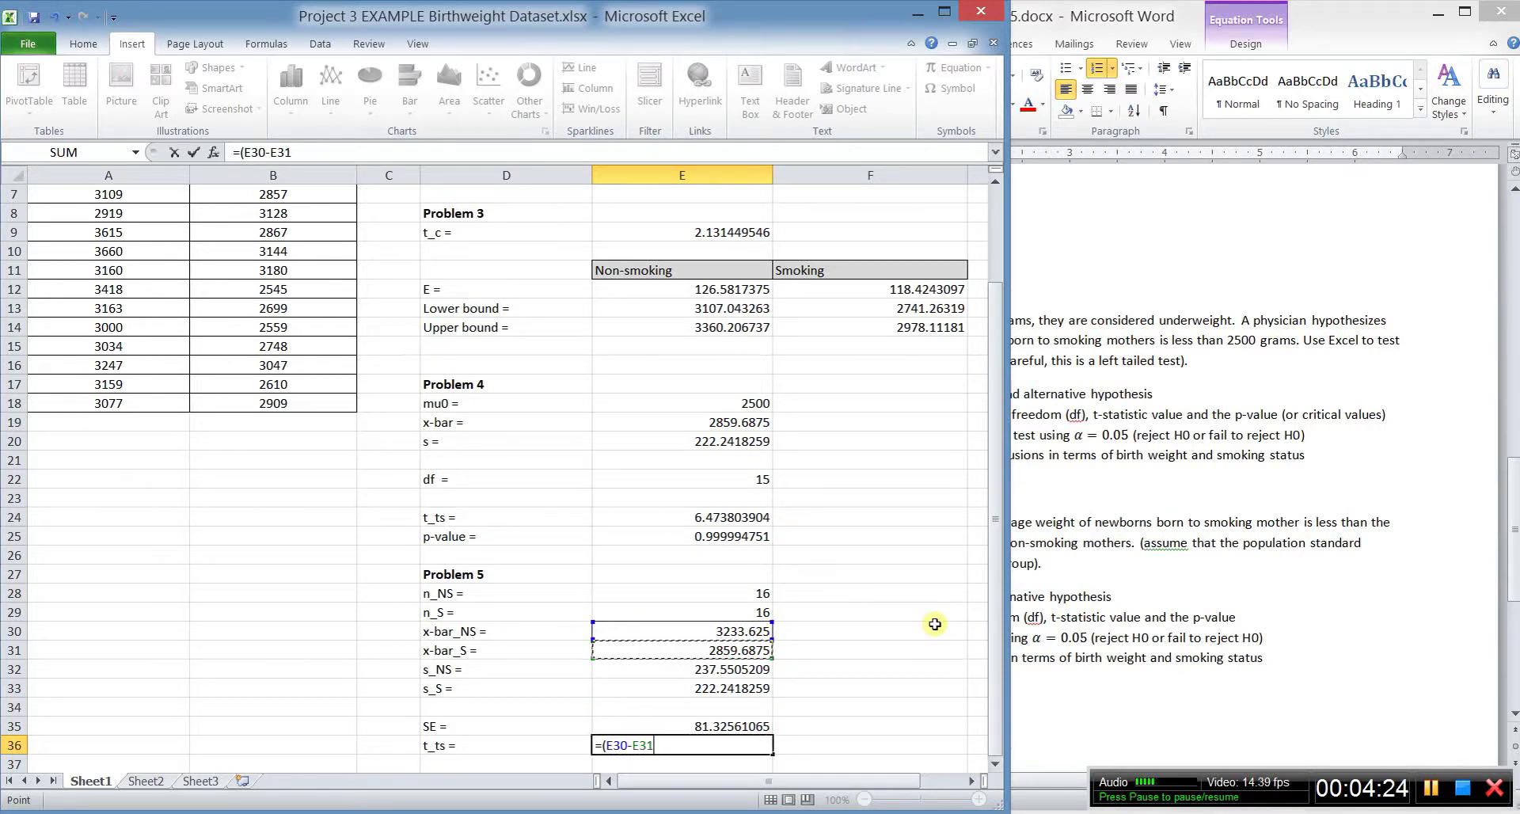
text())
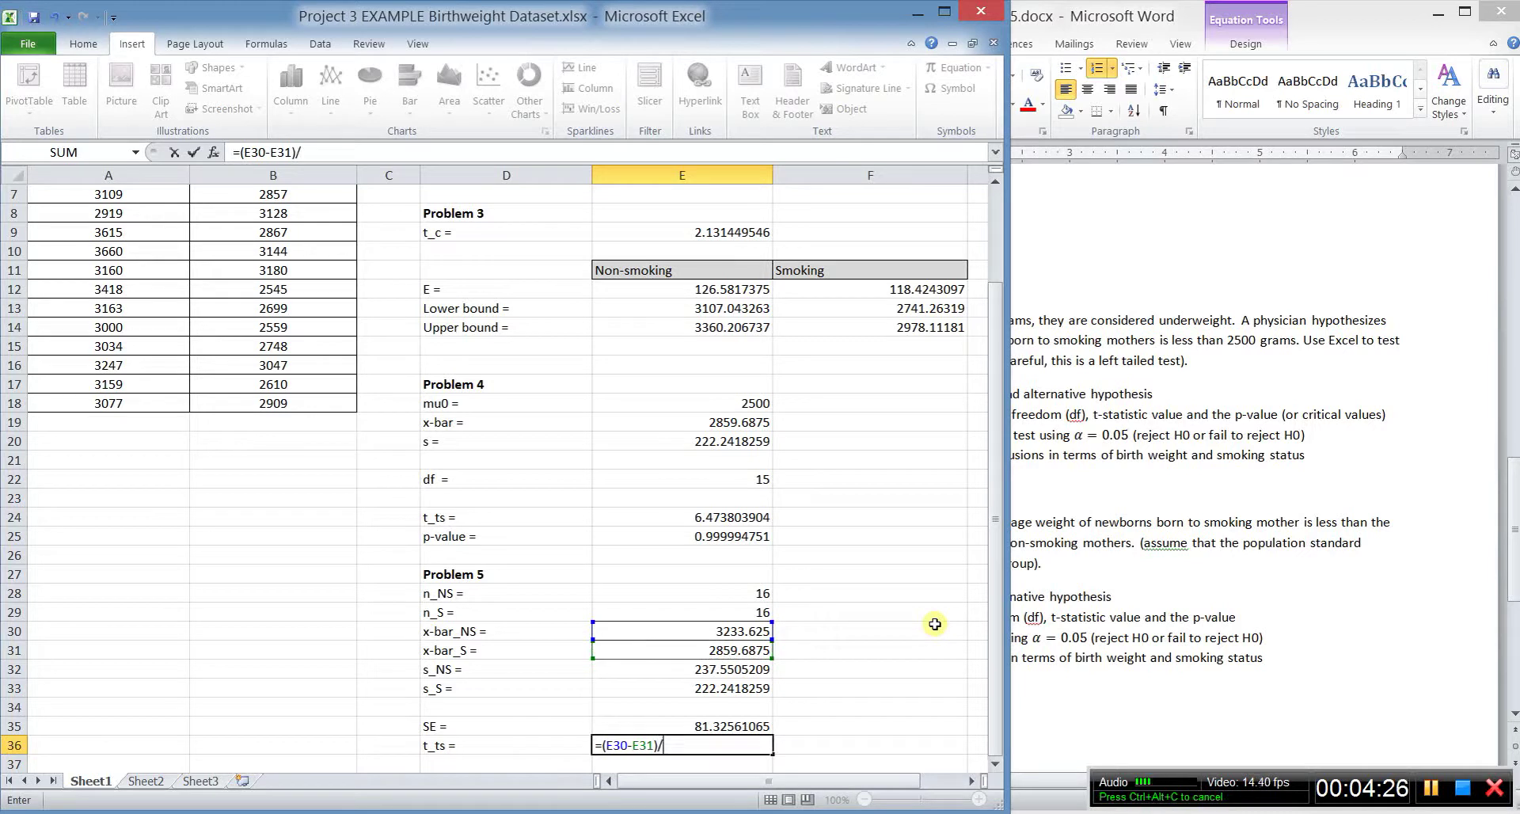
text(/)
click(767, 722)
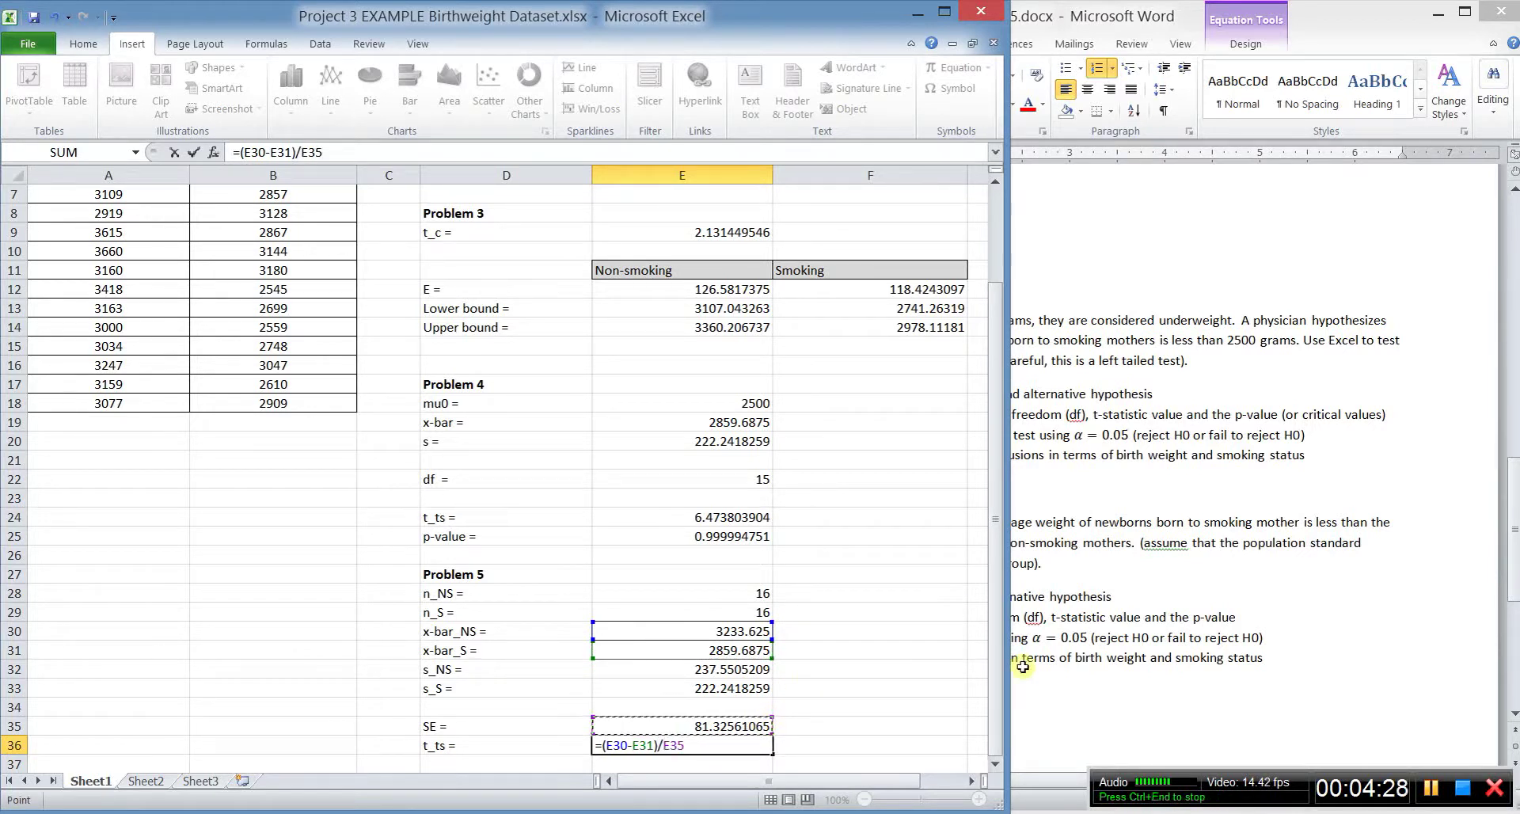
key(Return)
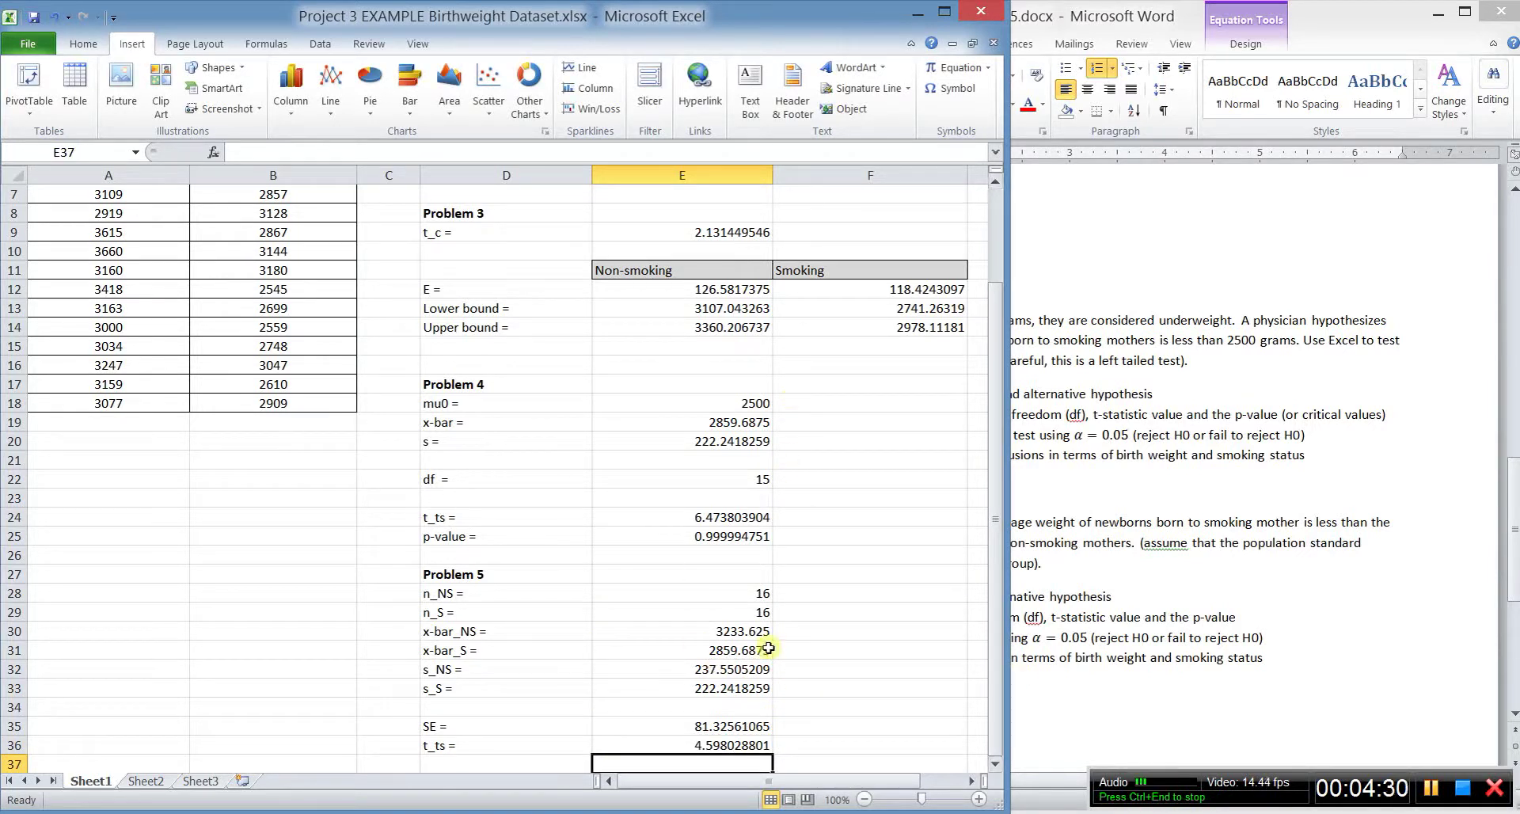
Step: Review the order of the means in the E36 test statistic formula against the Problem 5 hypothesis in the Word document
scroll(712, 685, down, 2)
click(543, 669)
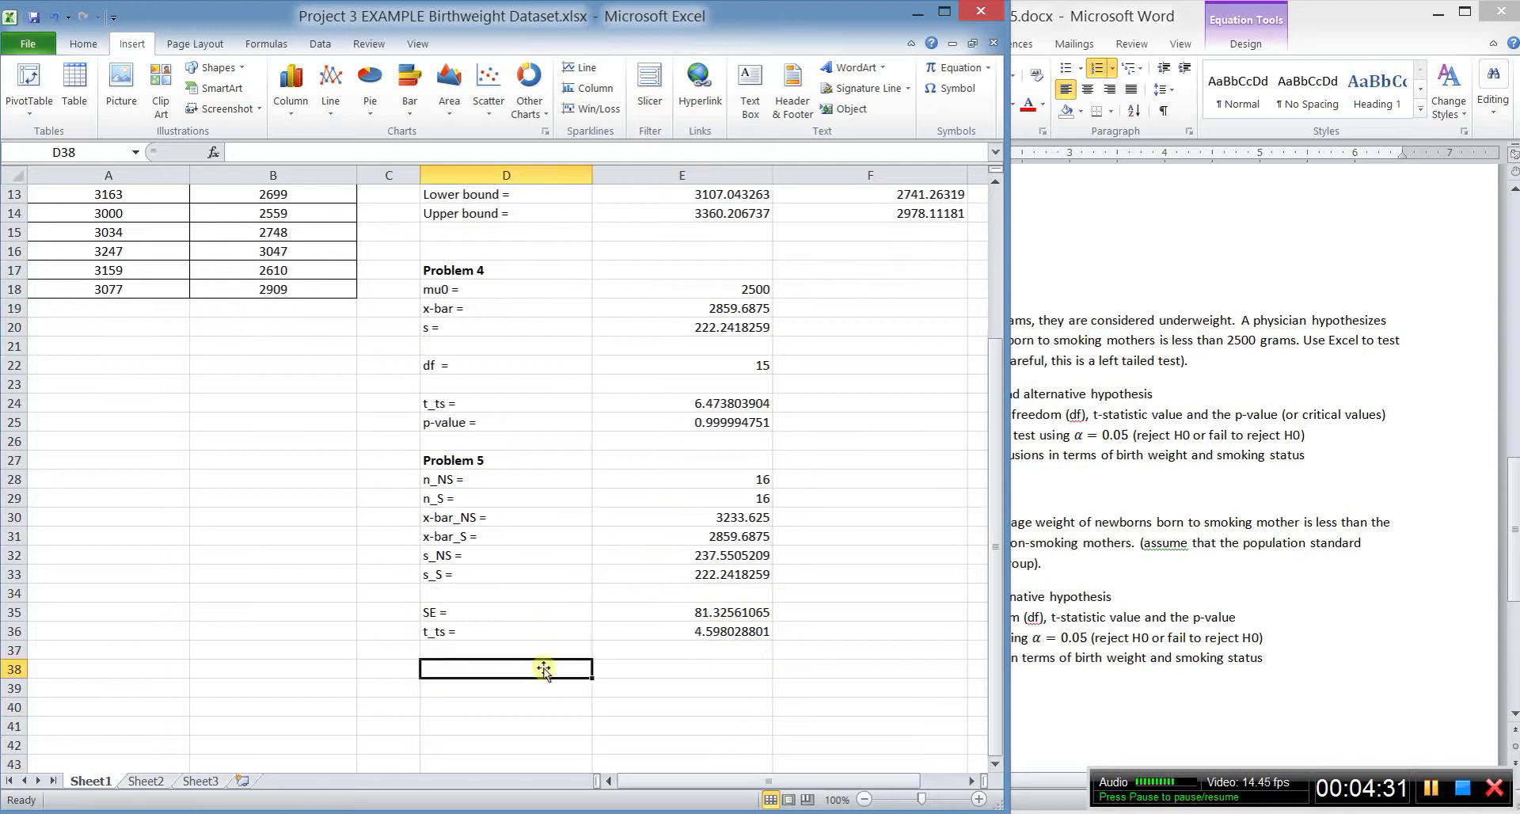
click(722, 631)
double_click(722, 631)
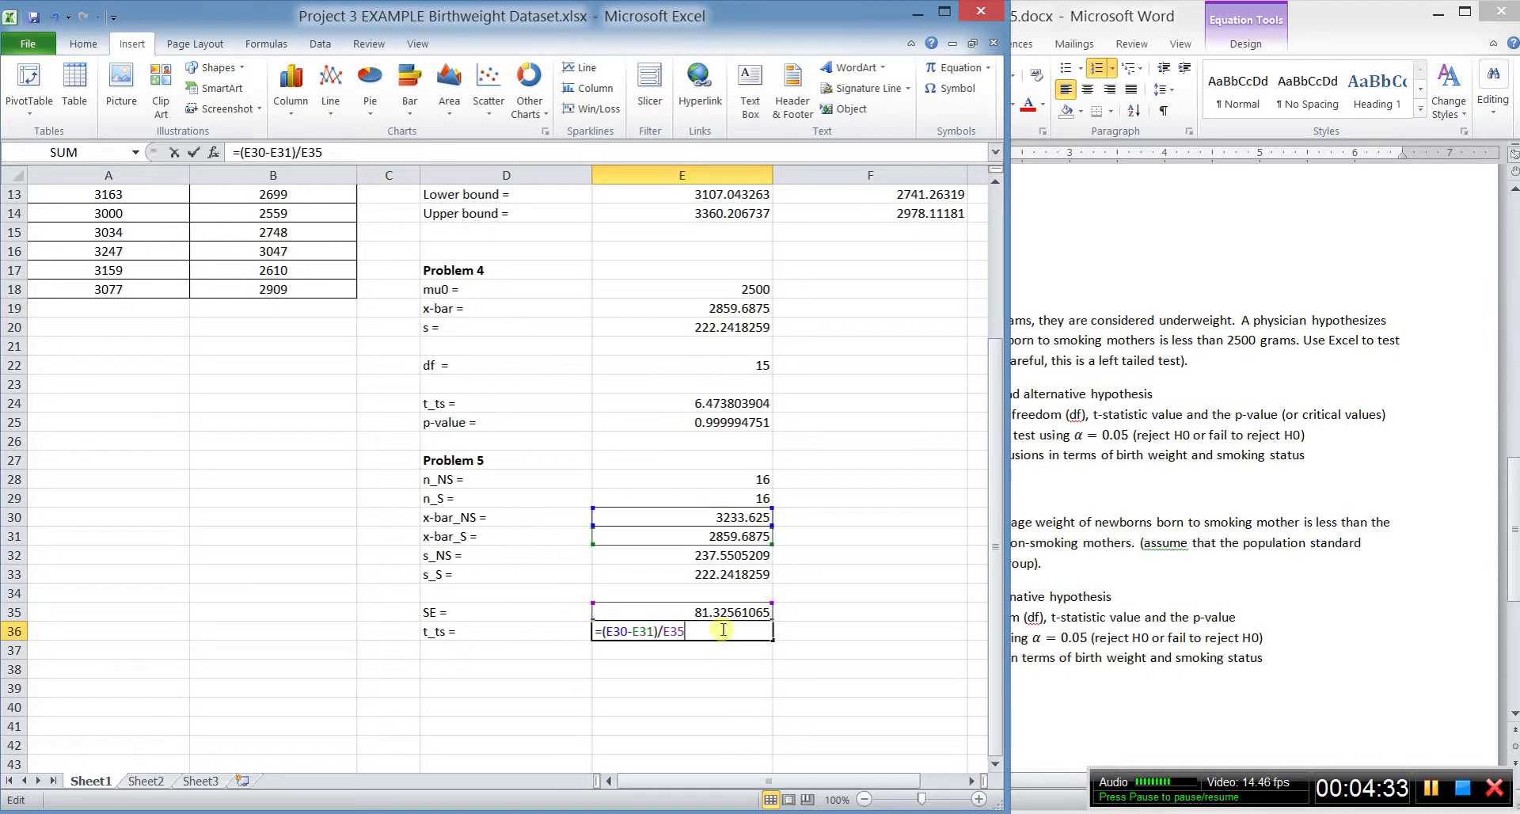
click(633, 631)
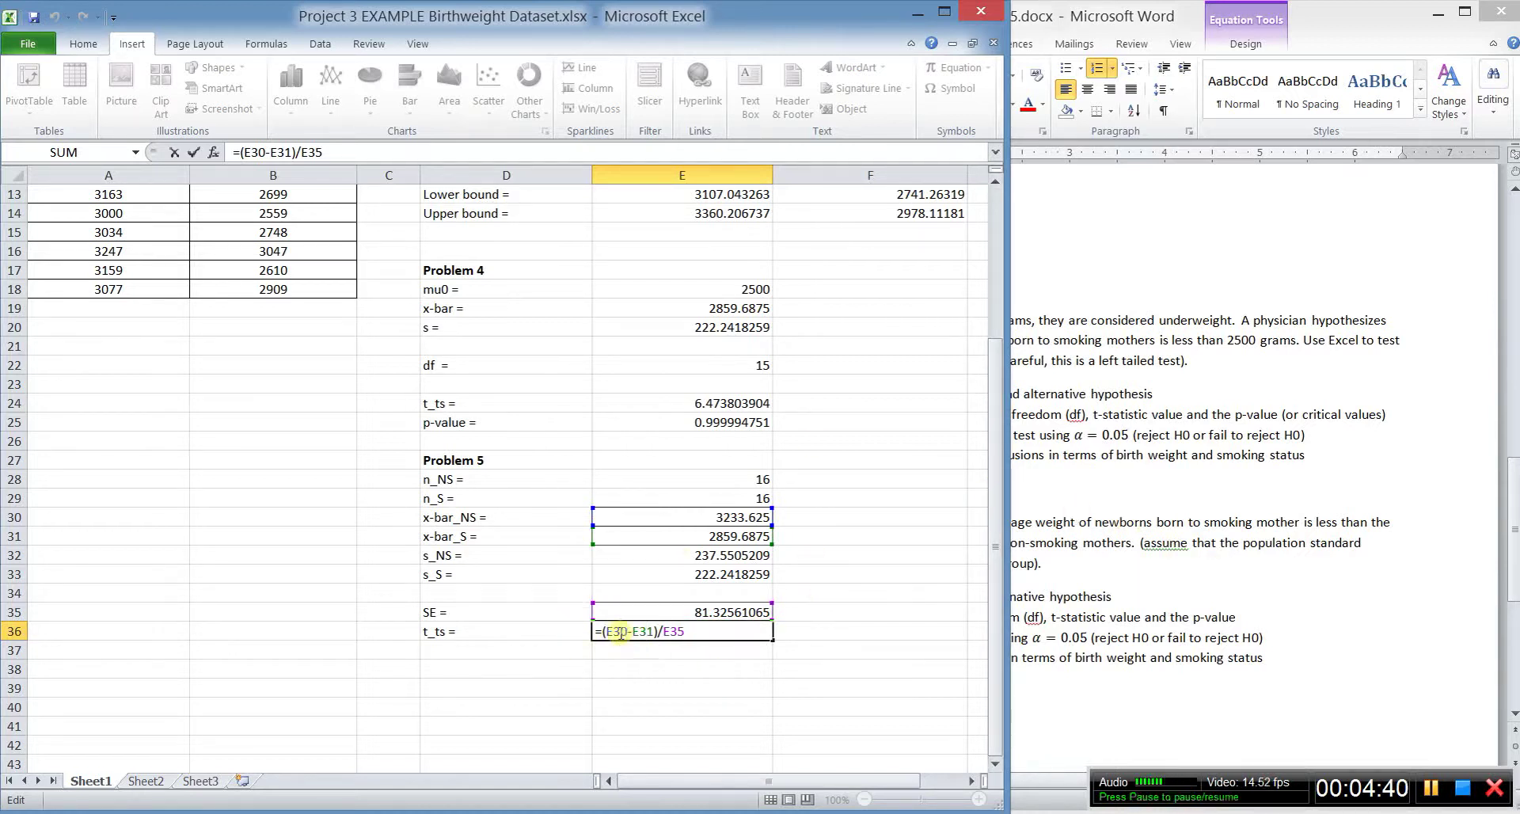
key(alt+Tab)
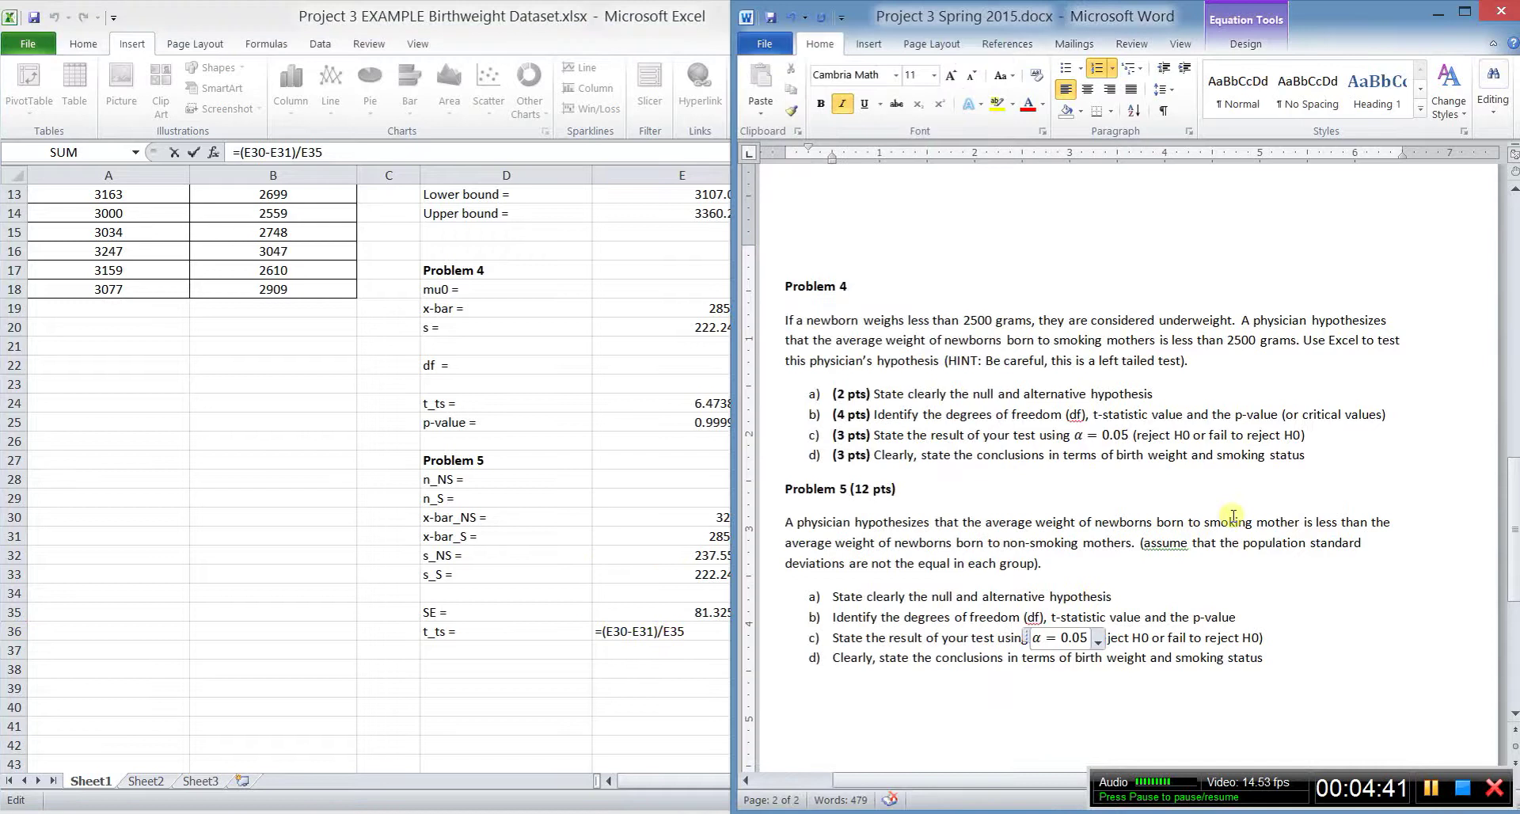
click(1323, 523)
mouse_move(1316, 523)
mouse_down()
mouse_move(1335, 529)
mouse_move(1307, 546)
mouse_up()
click(1101, 524)
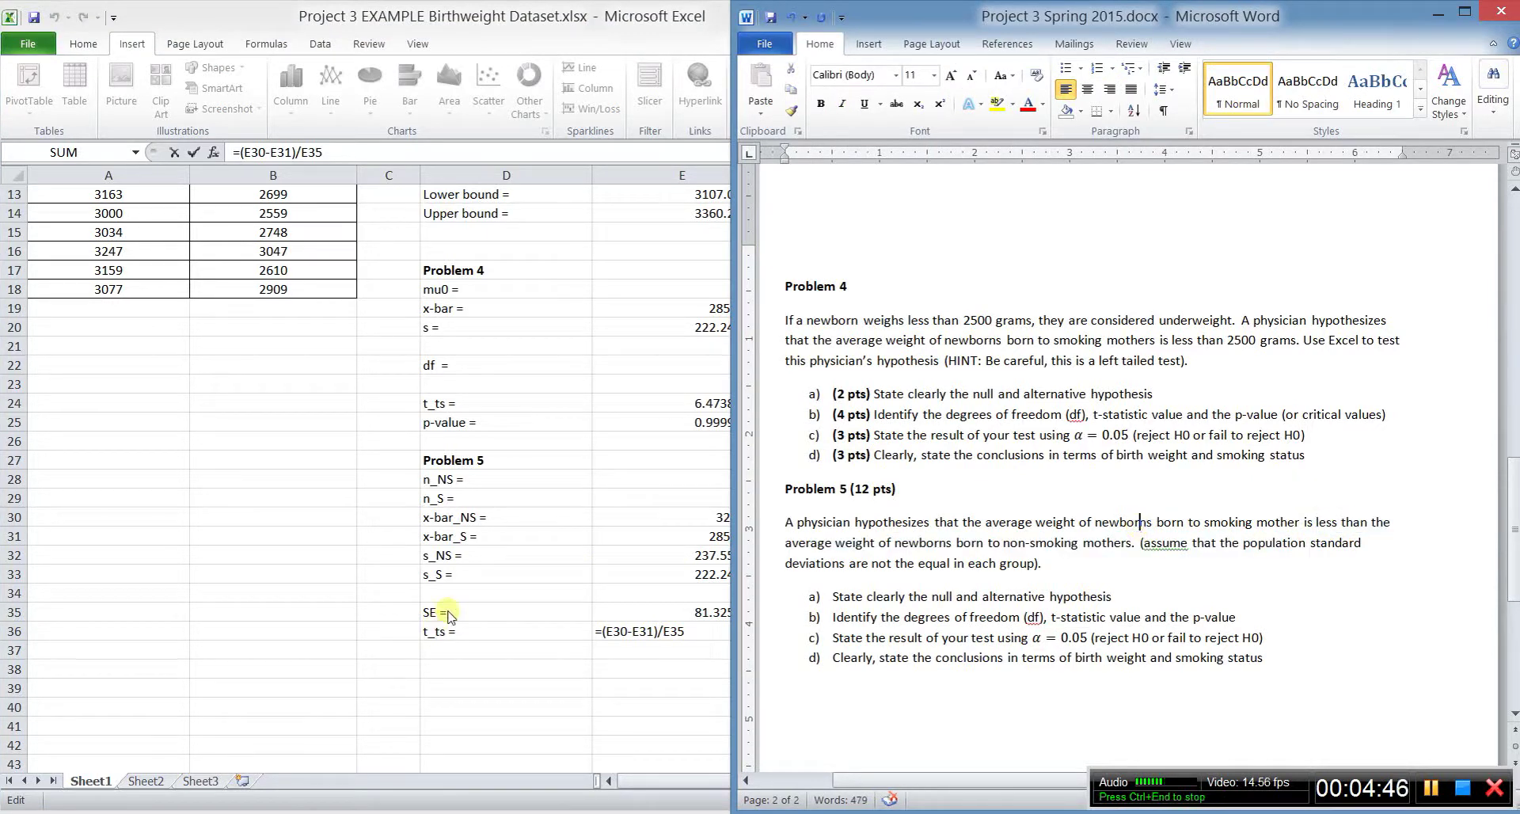
click(659, 629)
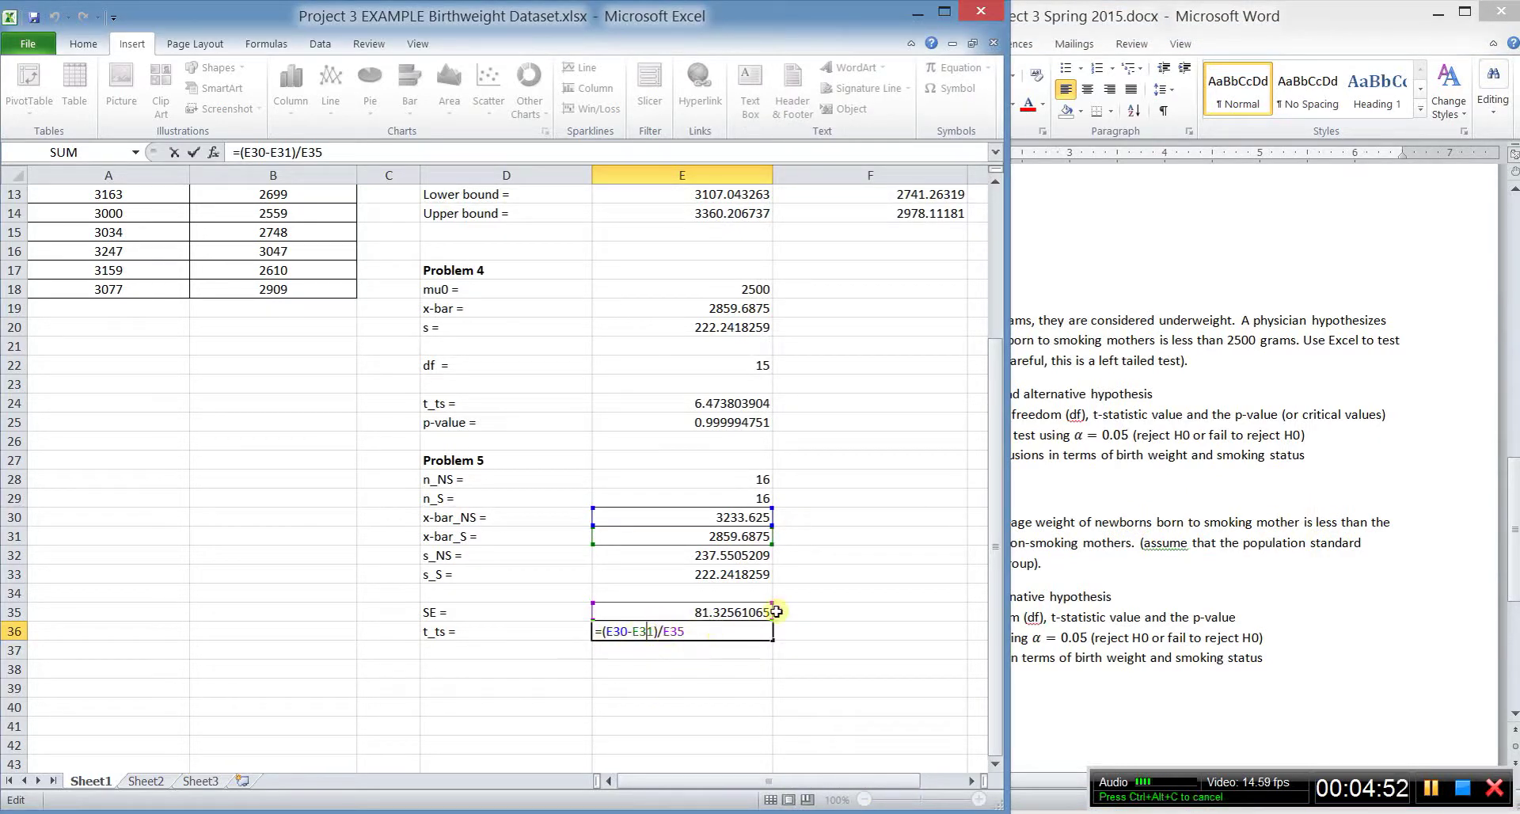
key(Return)
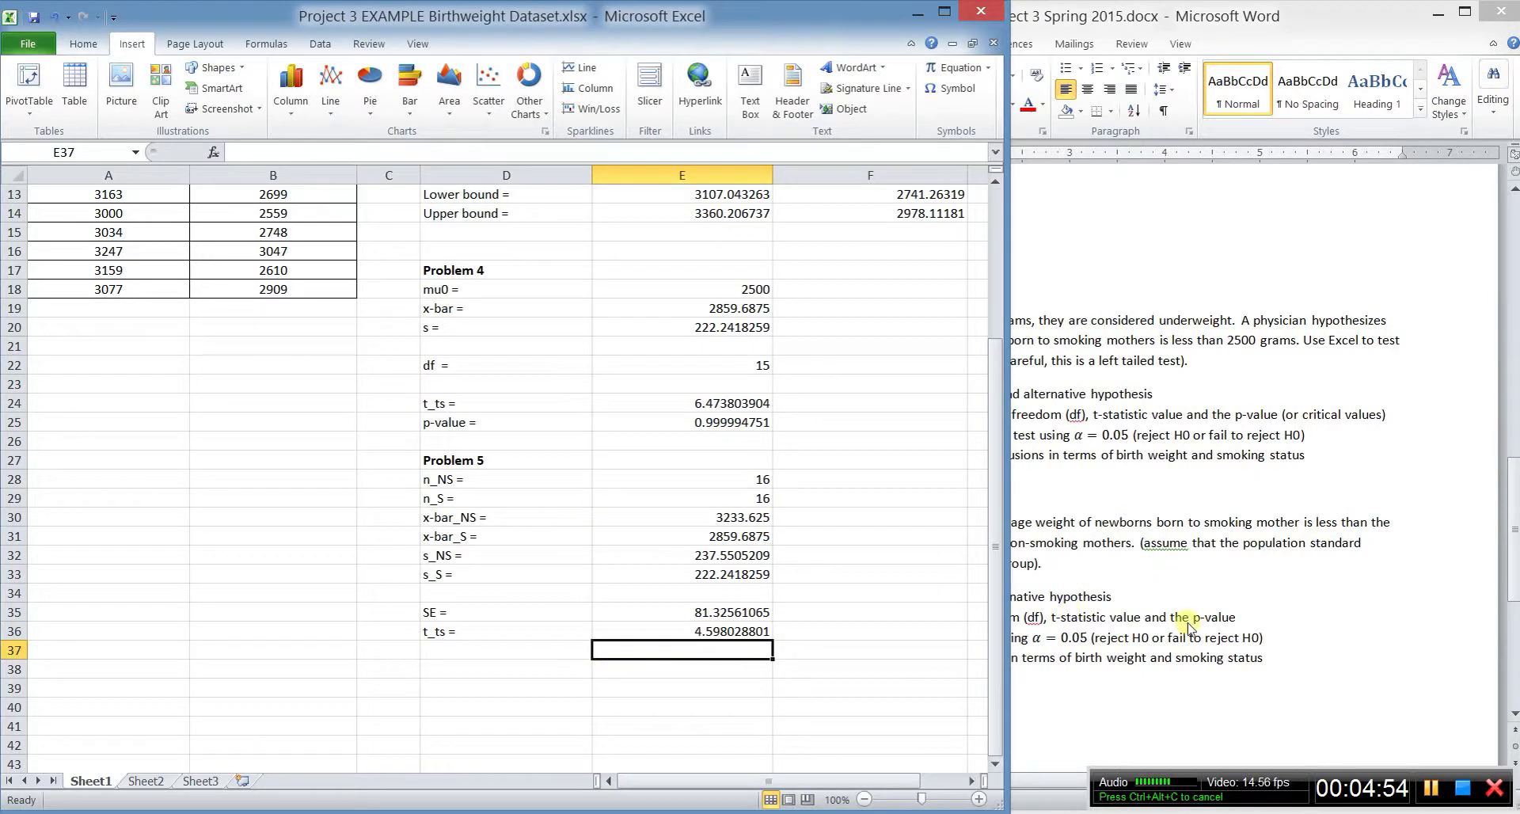
click(1183, 613)
click(756, 637)
click(760, 633)
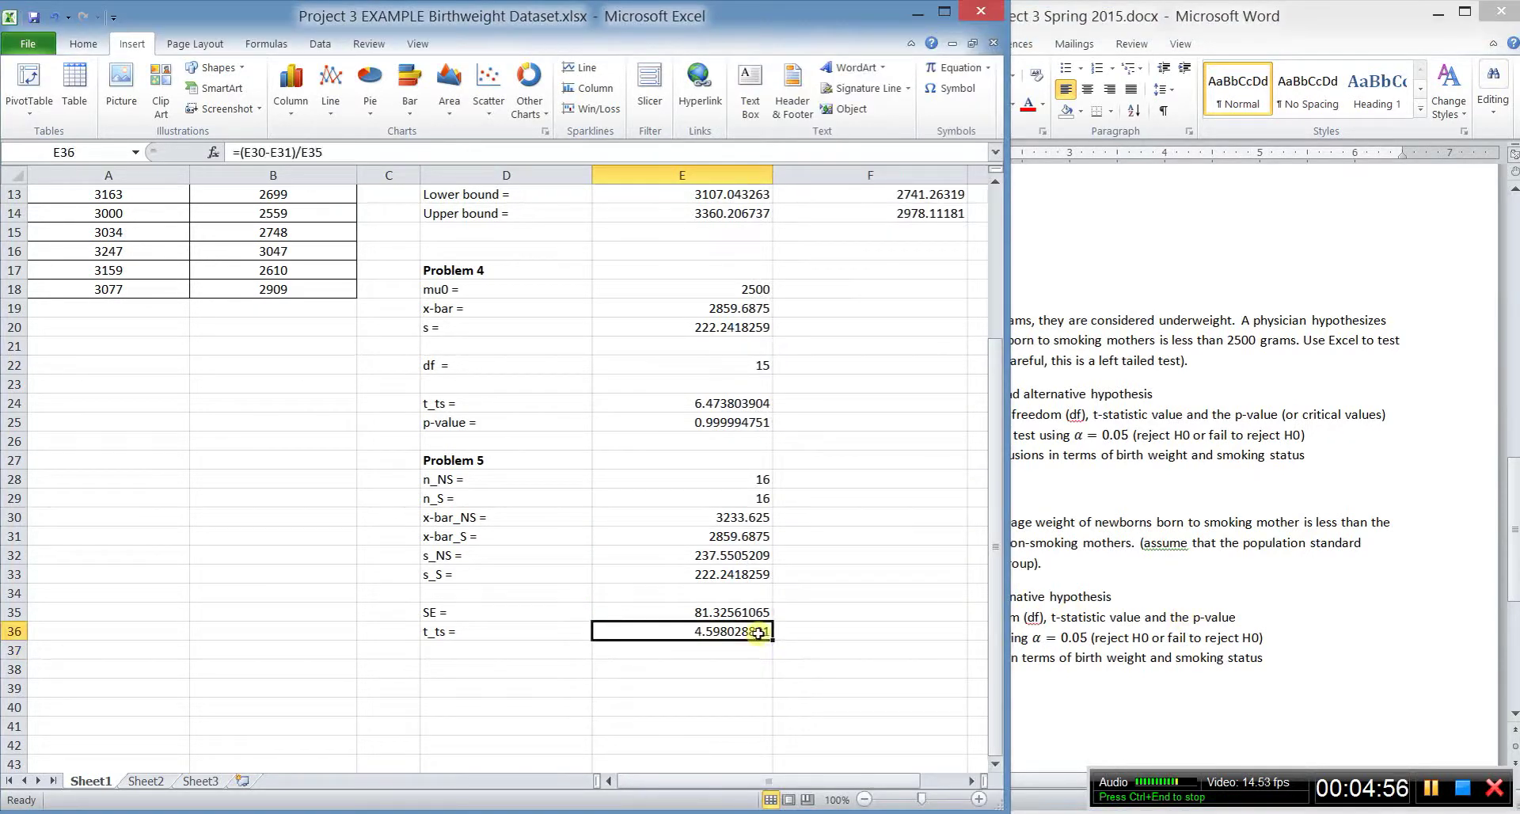
double_click(757, 633)
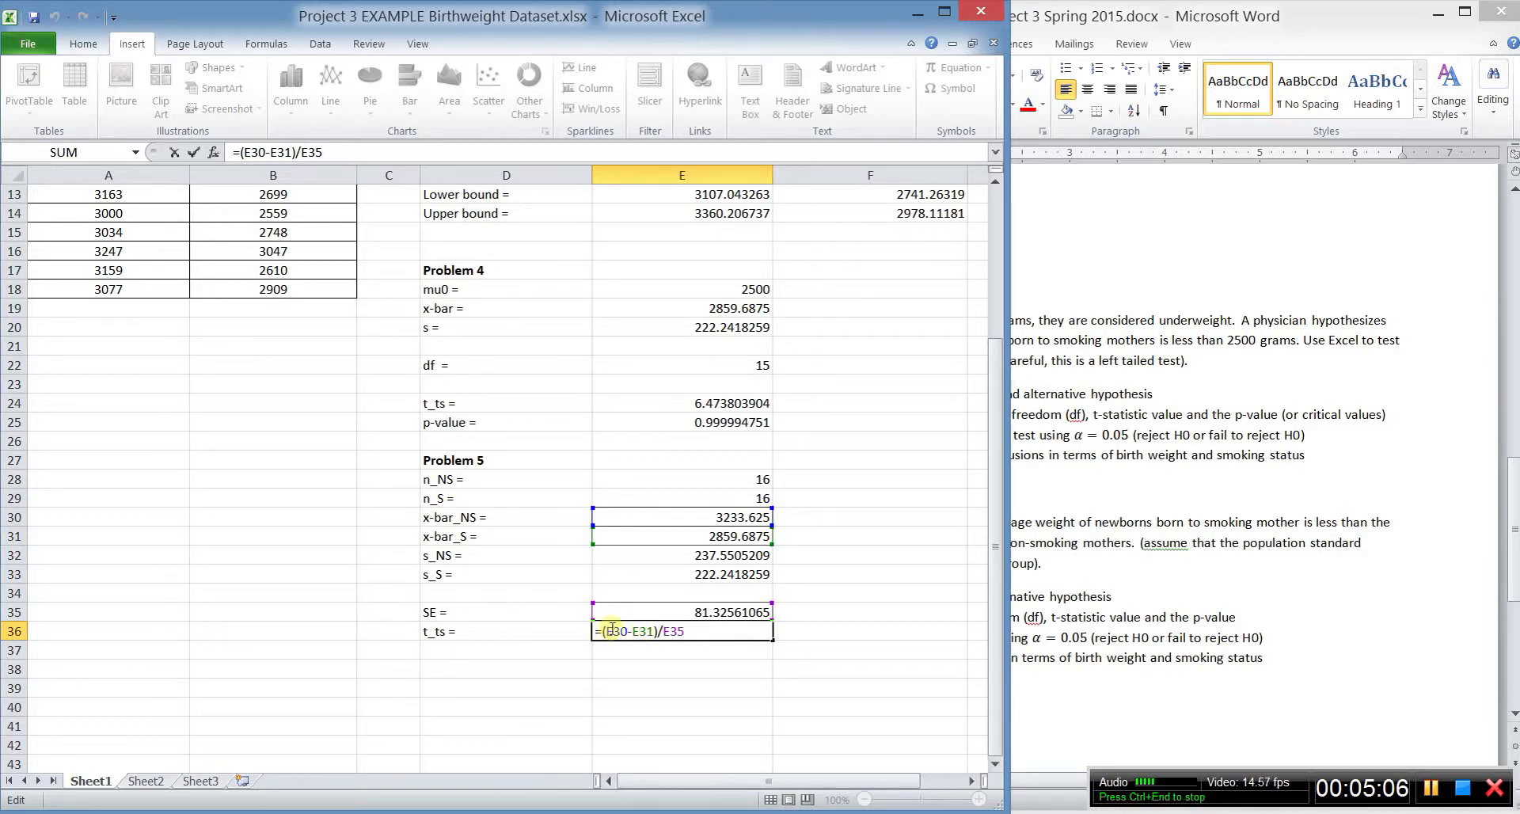
key(Return)
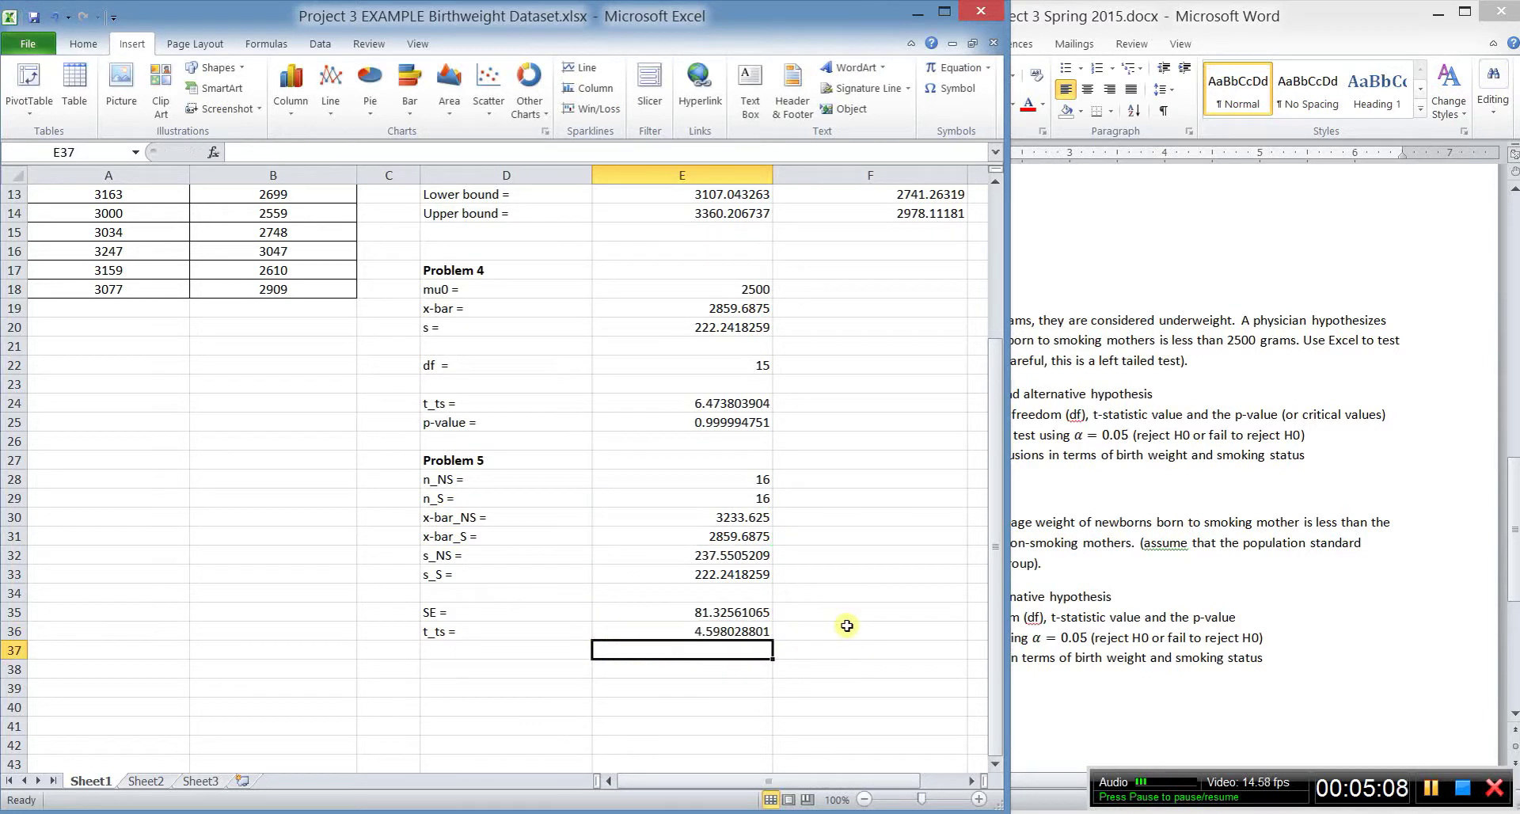
Step: Enter the label "p-value =" in cell D38, leaving row 37 blank
key(Down)
key(Left)
text(p-)
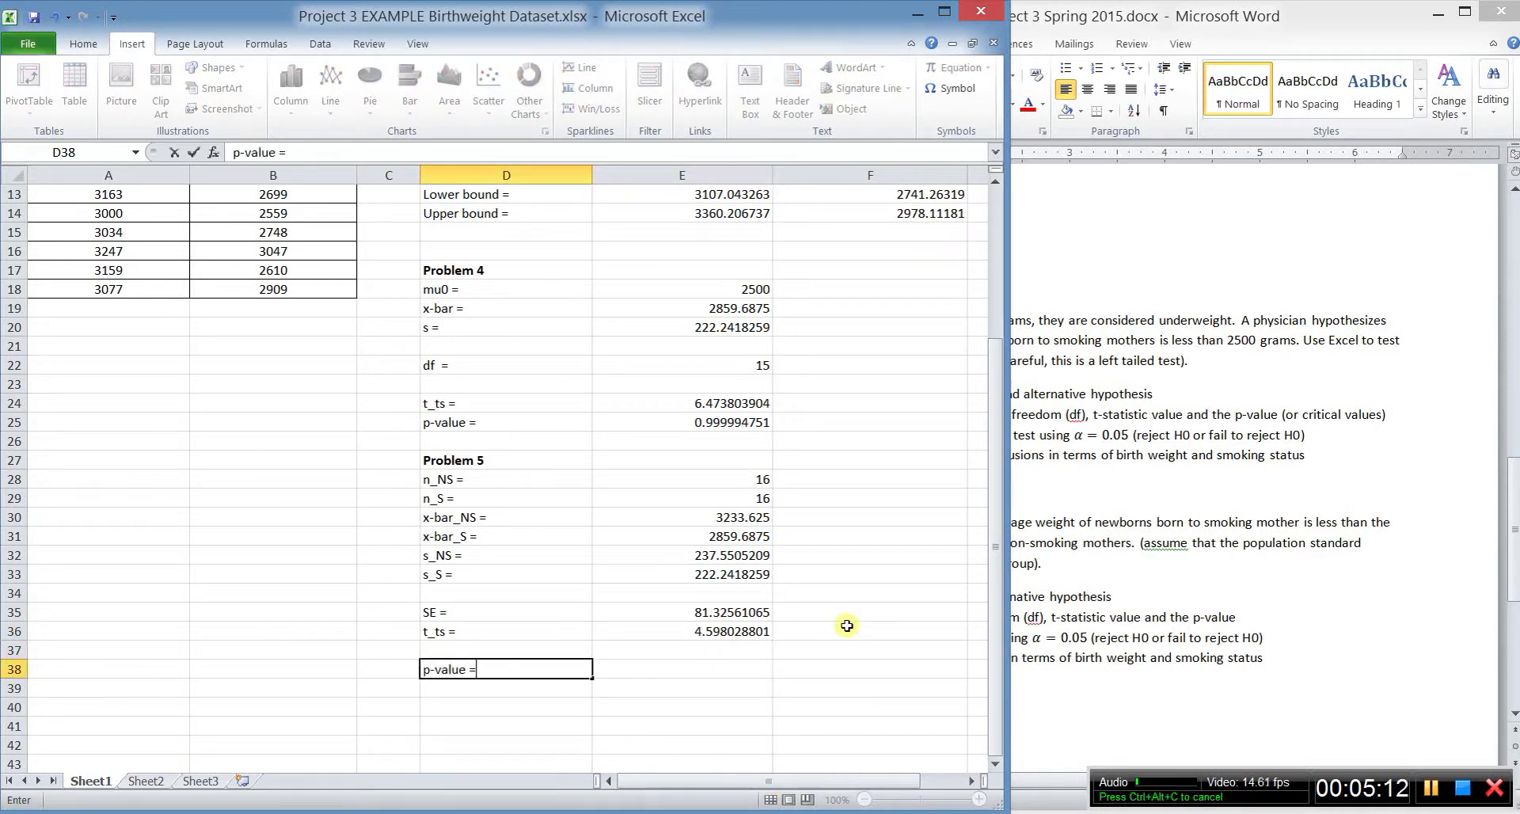
text(value =)
key(Tab)
text(=)
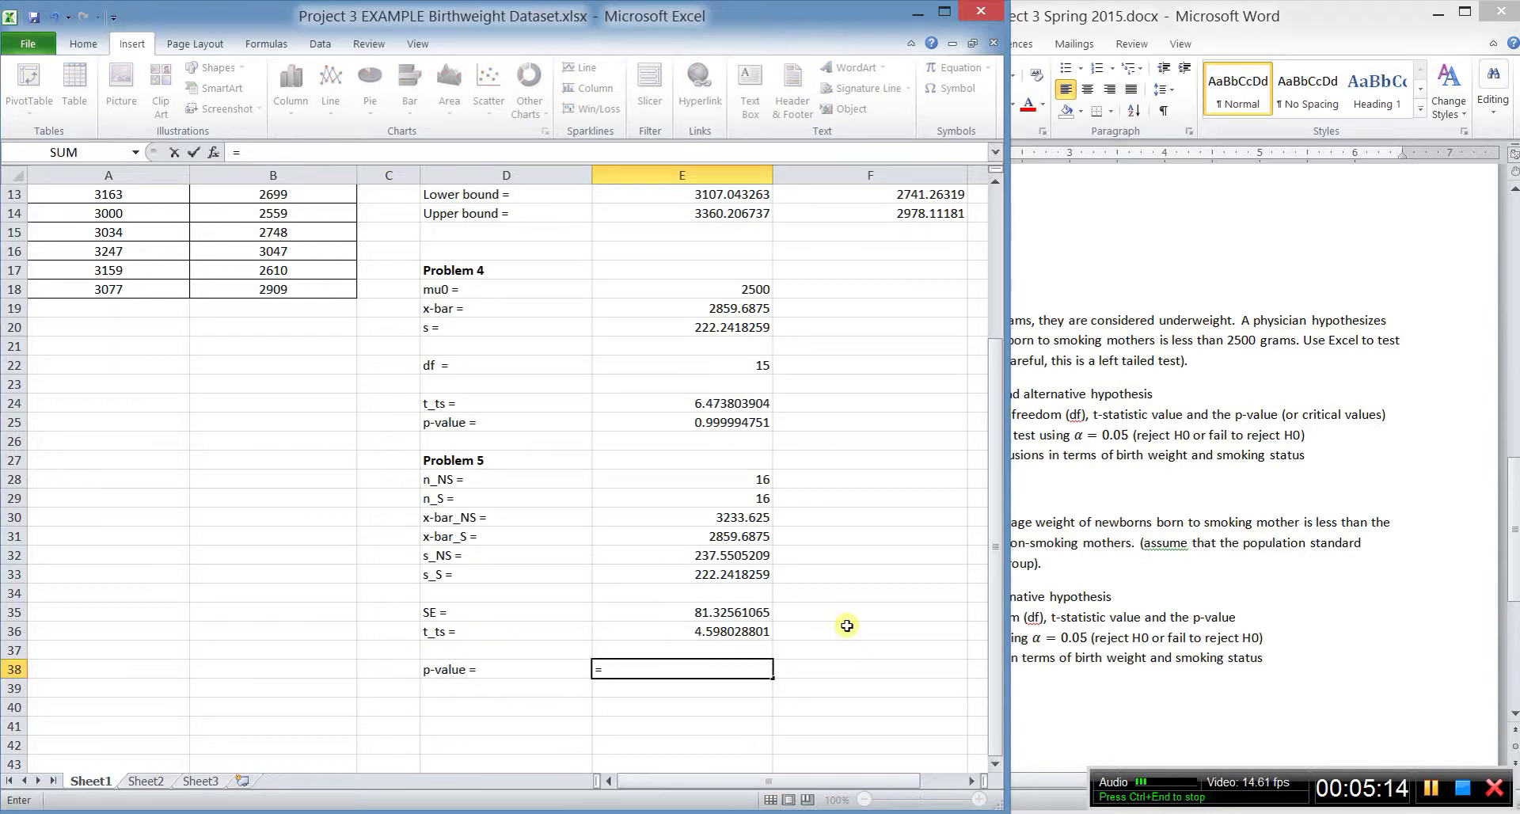
key(Up)
key(Up)
key(Down)
key(Down)
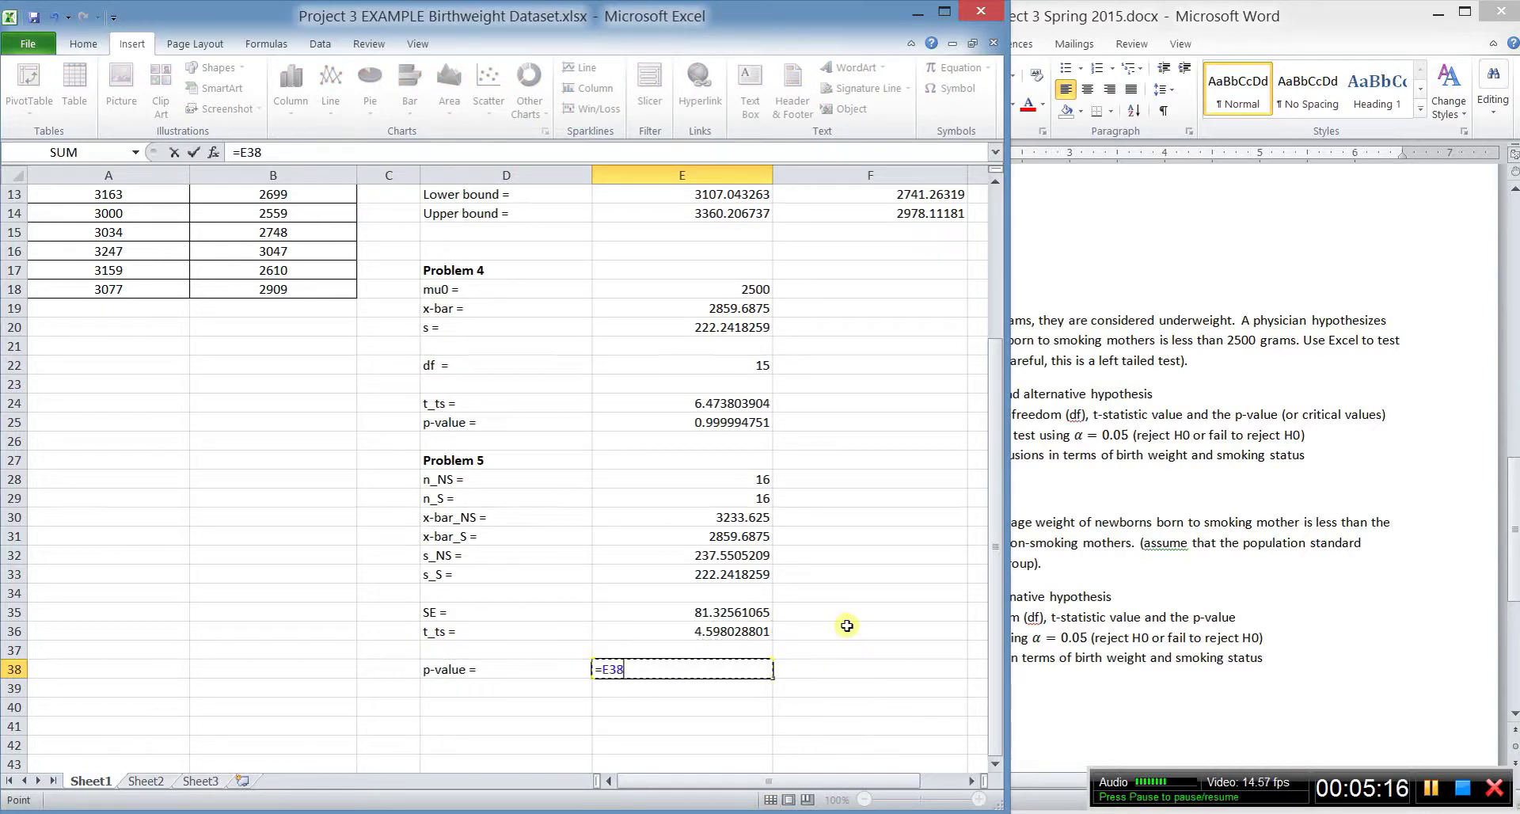
key(BackSpace)
key(BackSpace)
key(BackSpace)
key(BackSpace)
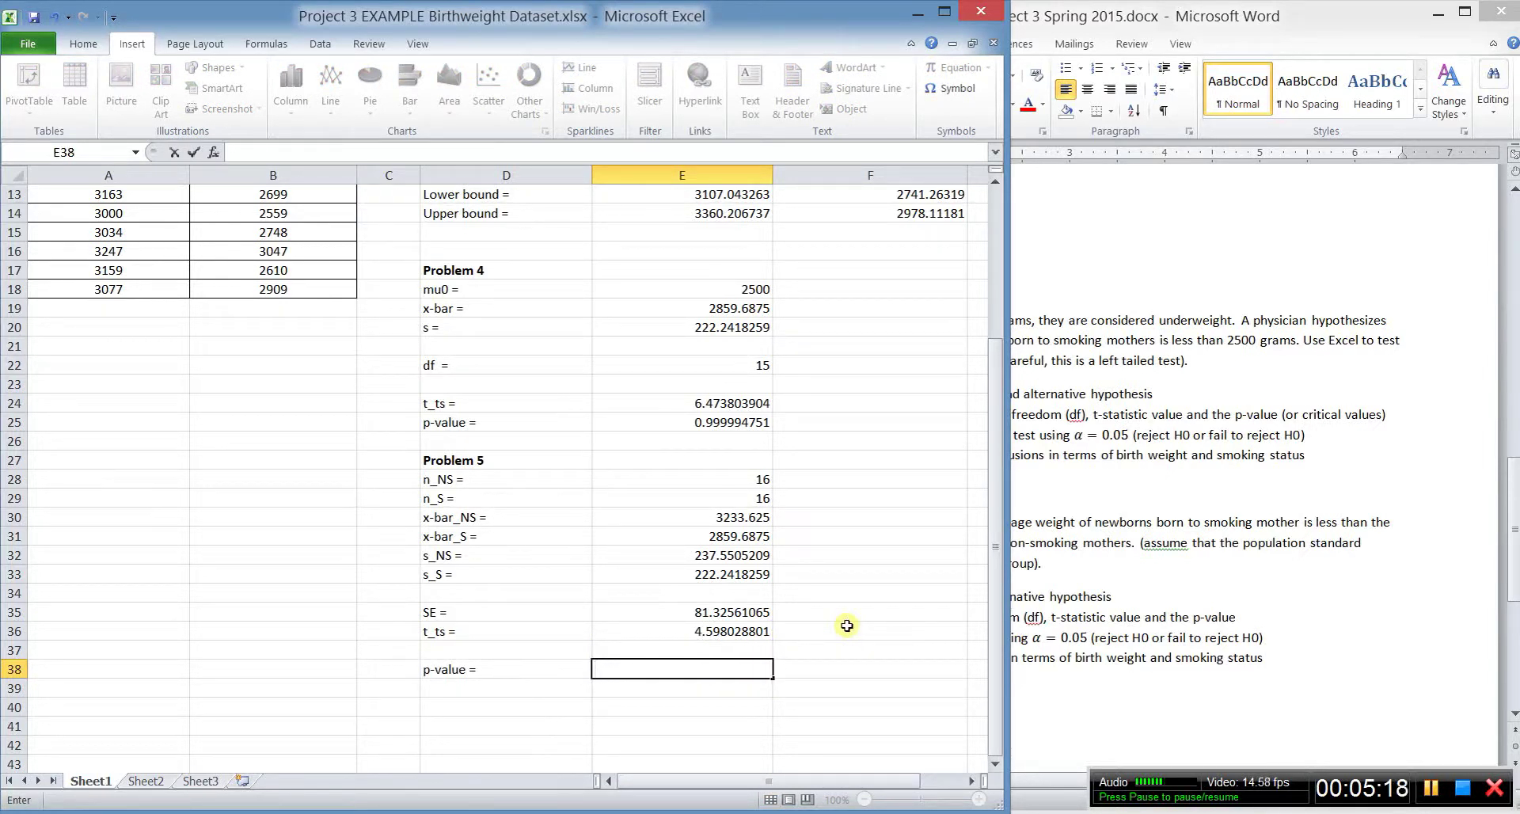
key(Escape)
Step: Move the "p-value =" label from D38 down one row to D39
key(Left)
key(ctrl+x)
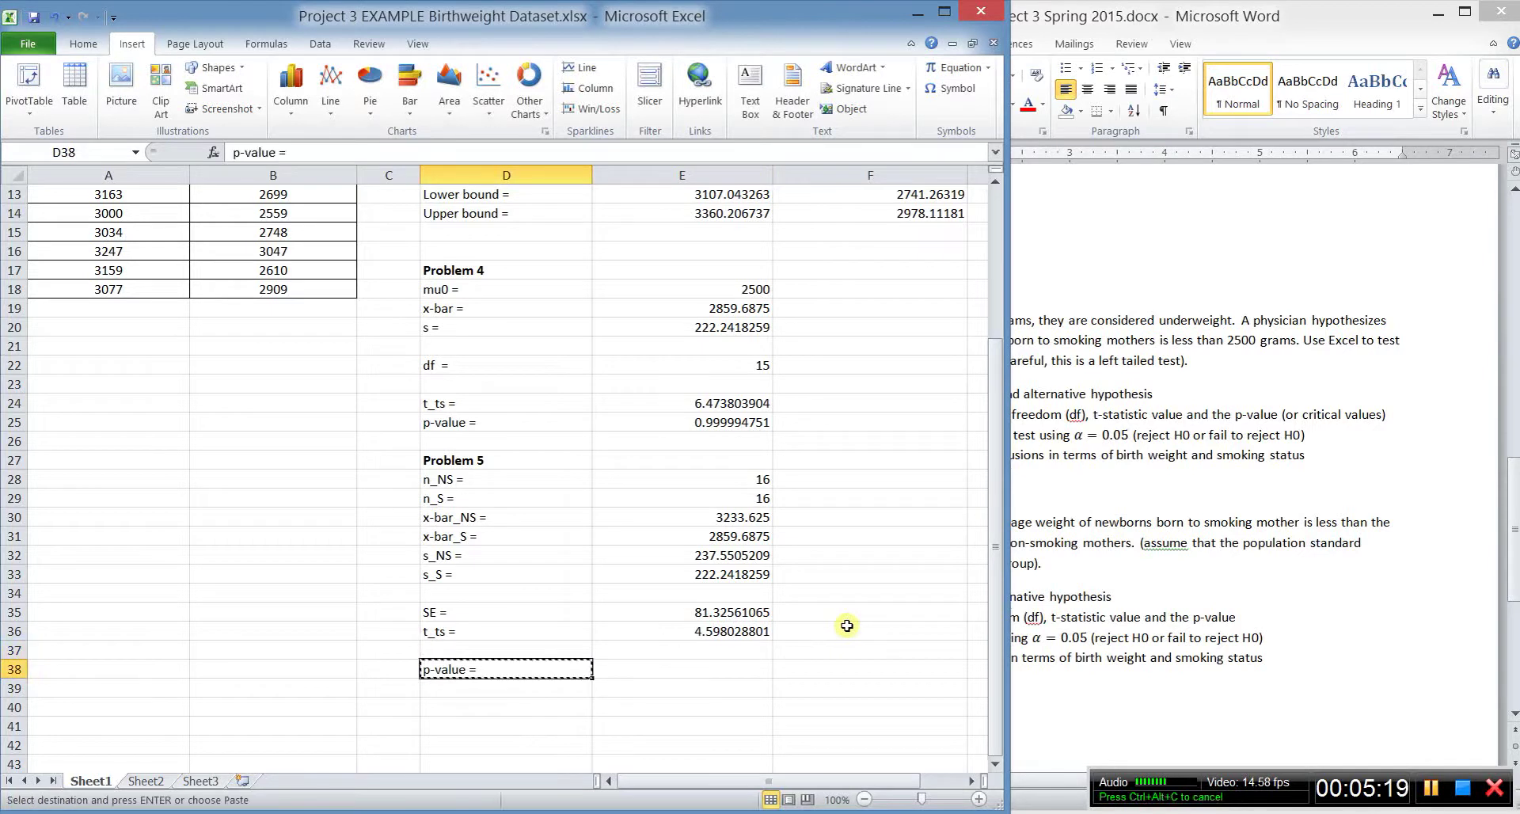
key(Down)
key(ctrl+v)
key(Up)
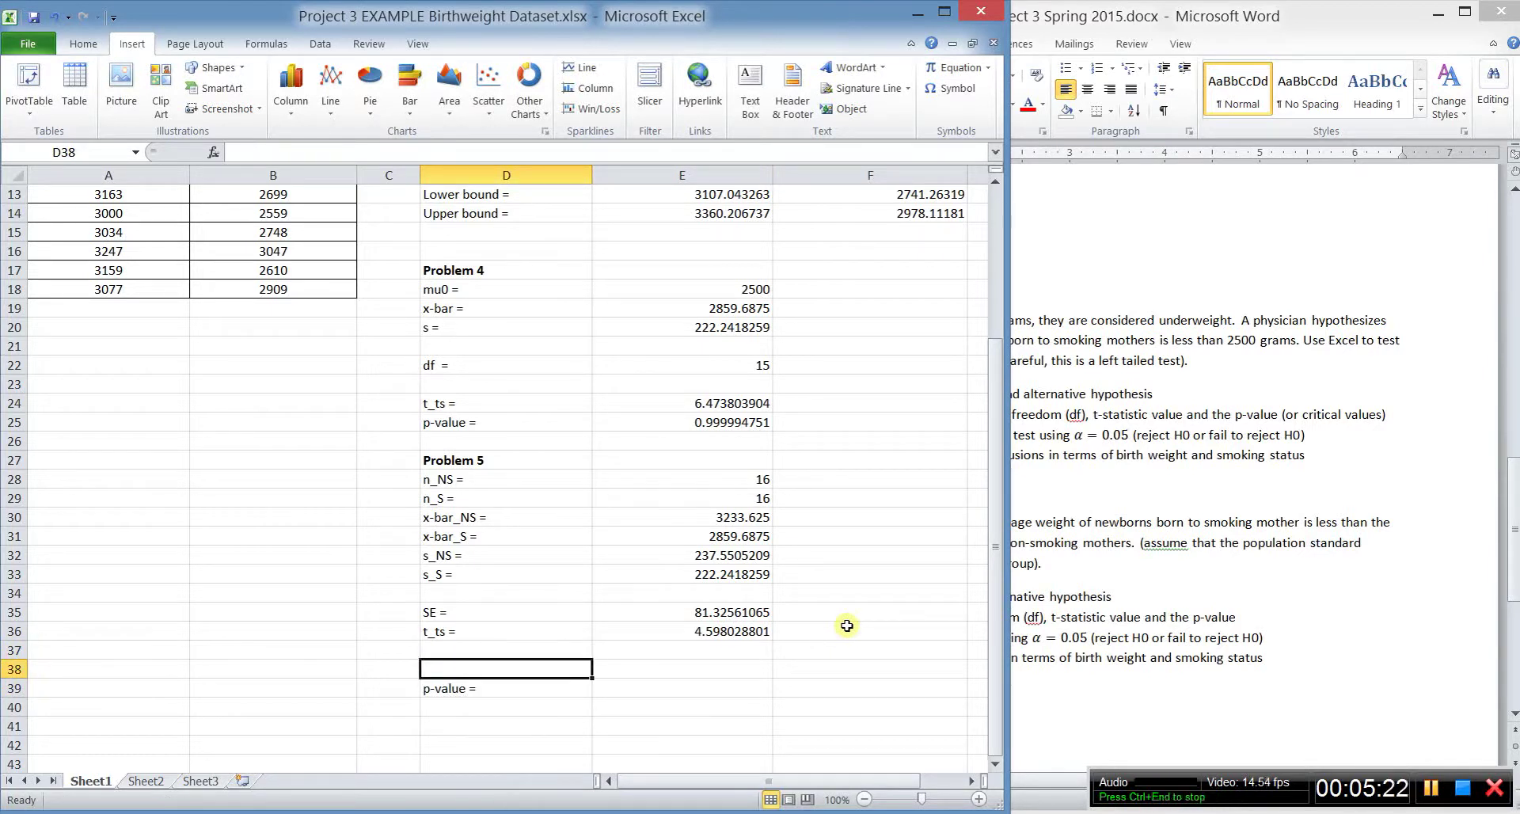
Step: Label D38 "df =" and calculate the degrees of freedom in E38 with =16-1, consulting the unequal-variances rule in the Chapter 8.1 - 8.2 PowerPoint slides
text(df =)
key(Right)
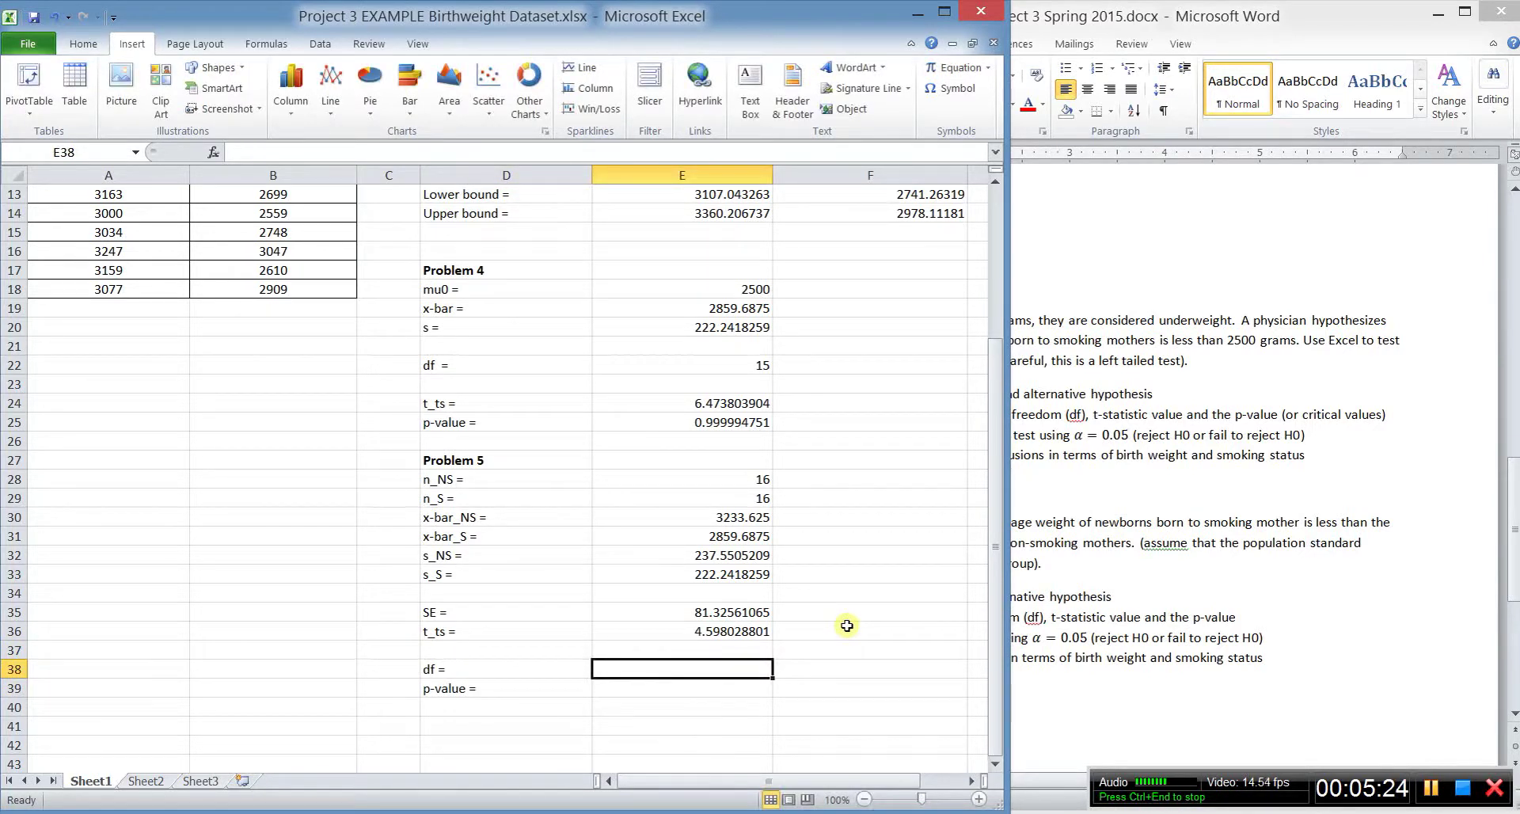
text(=)
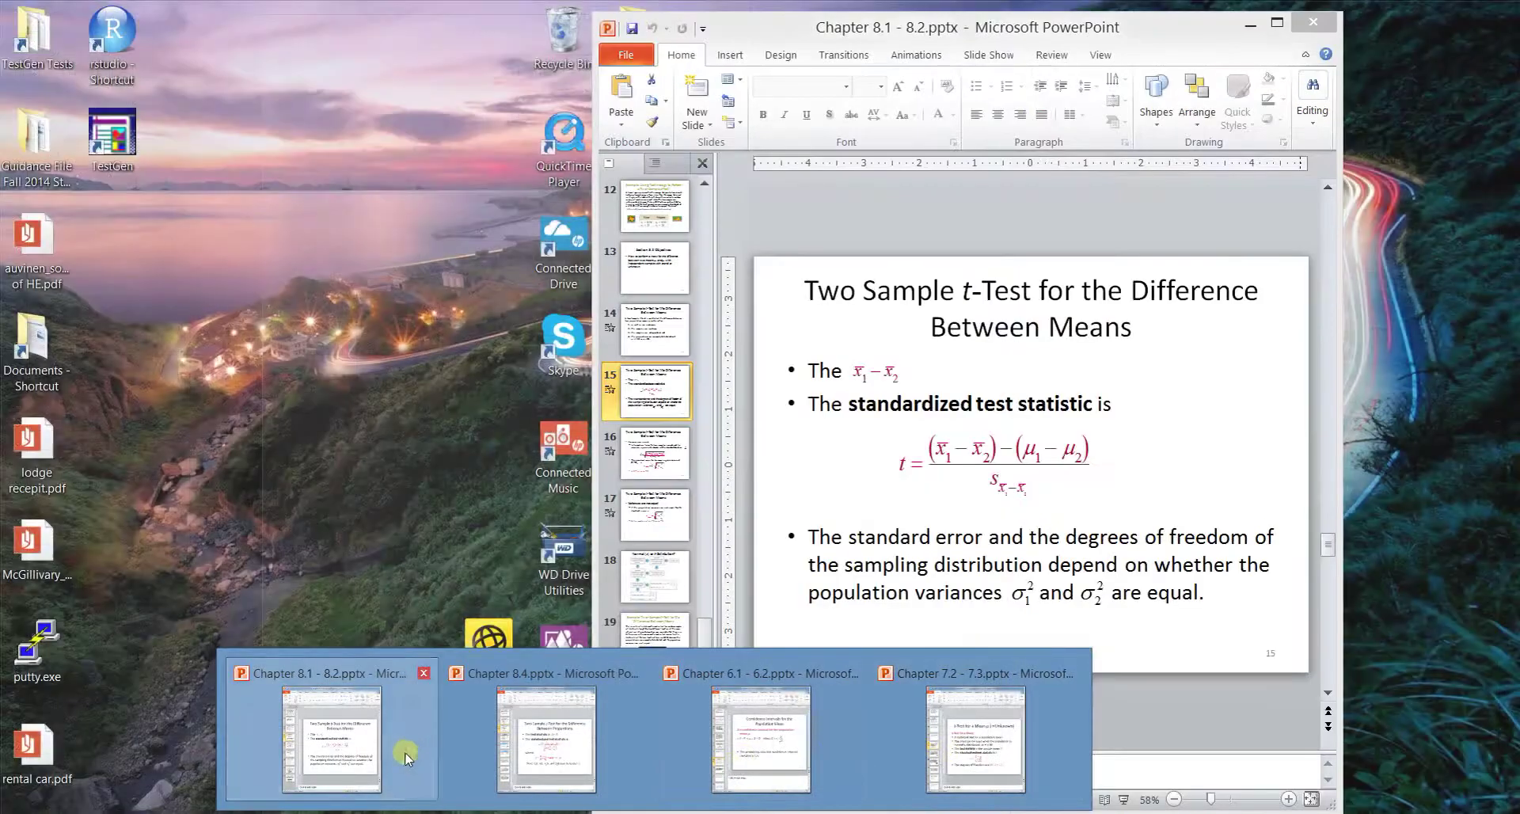
click(405, 757)
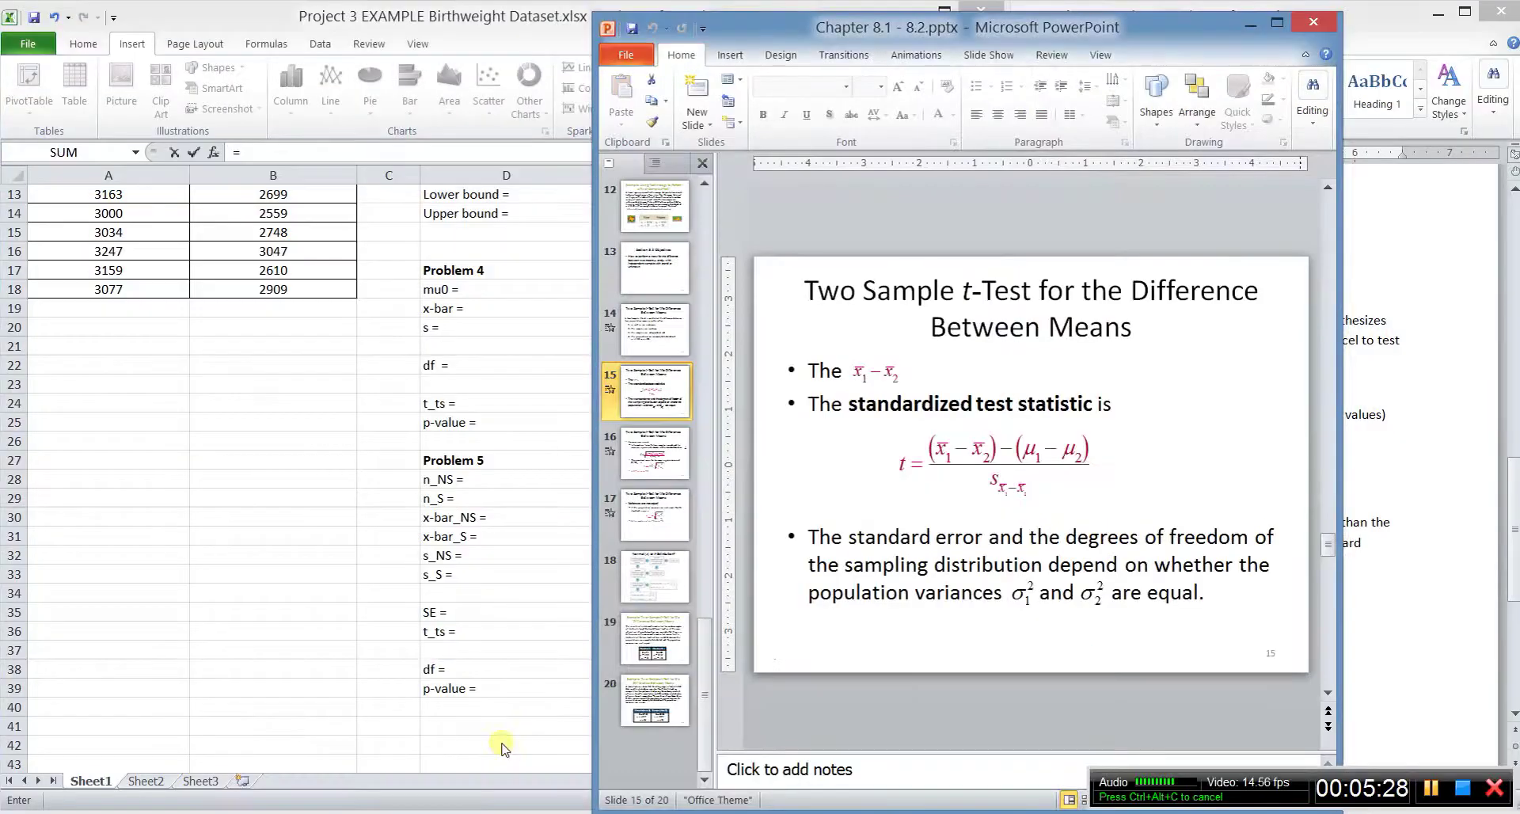
click(1329, 693)
click(1331, 695)
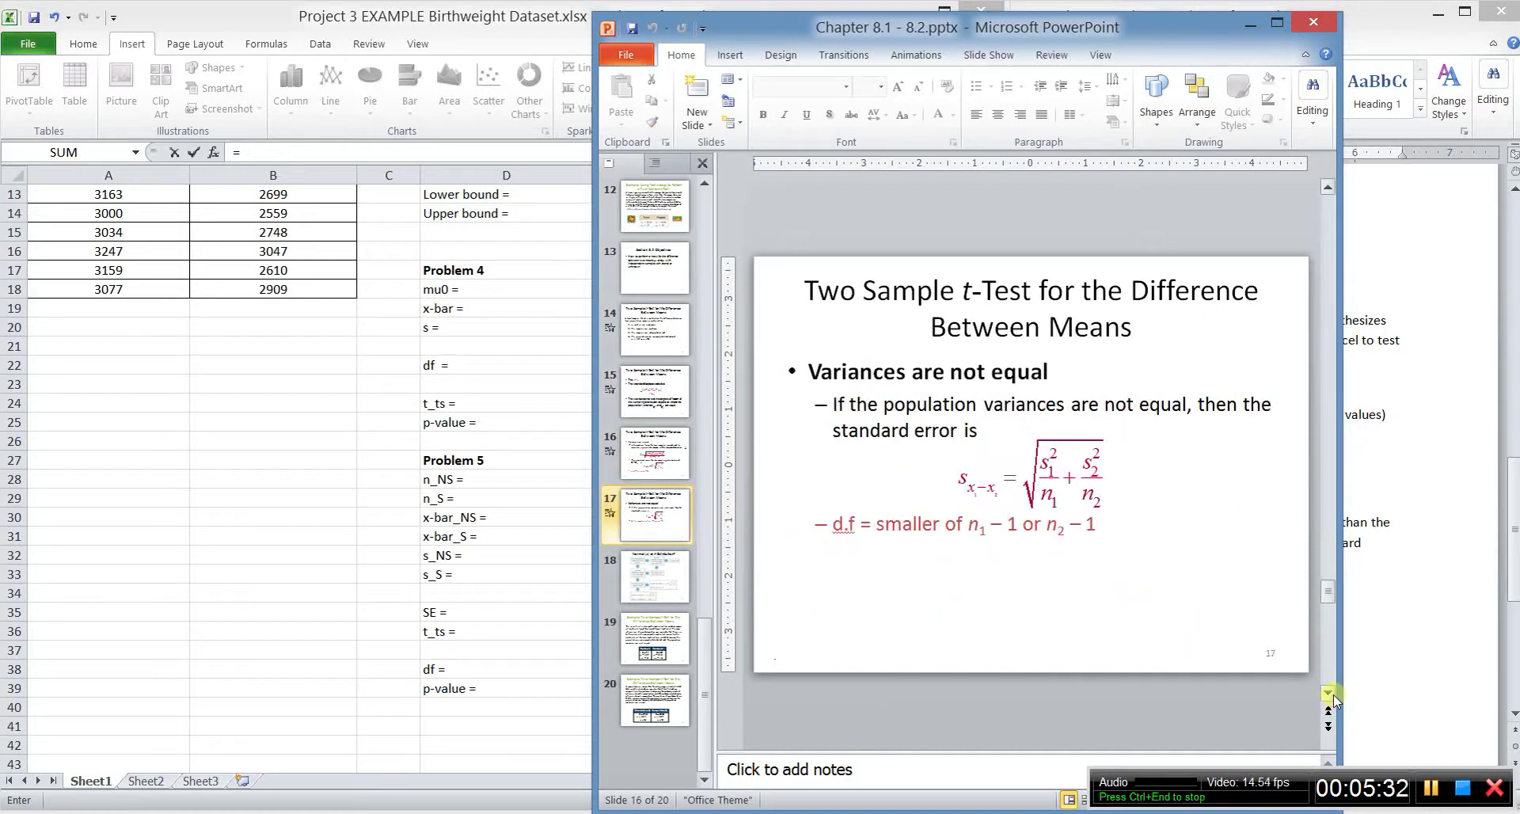
click(972, 524)
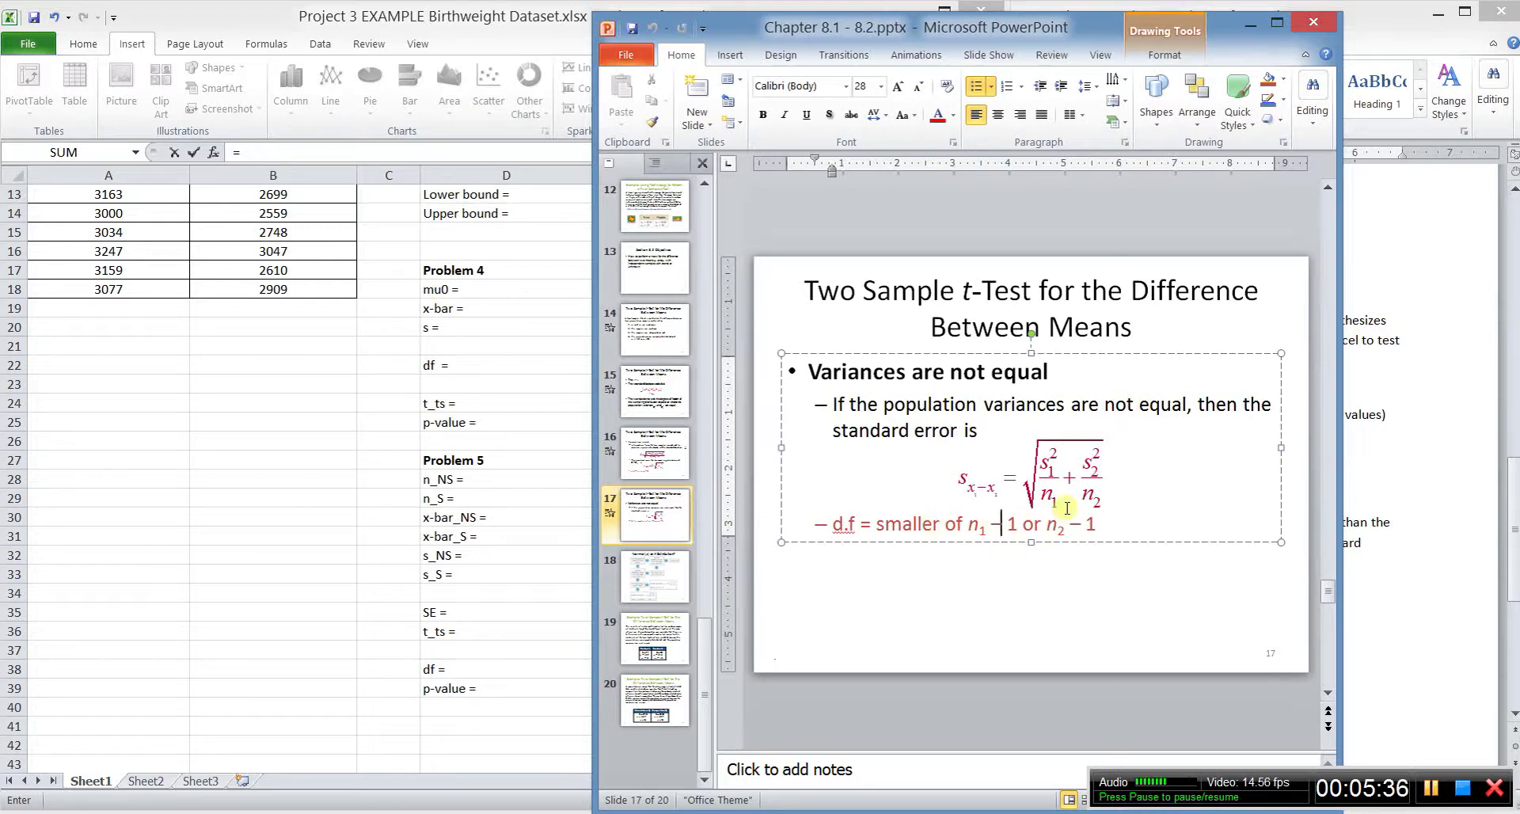
click(1251, 24)
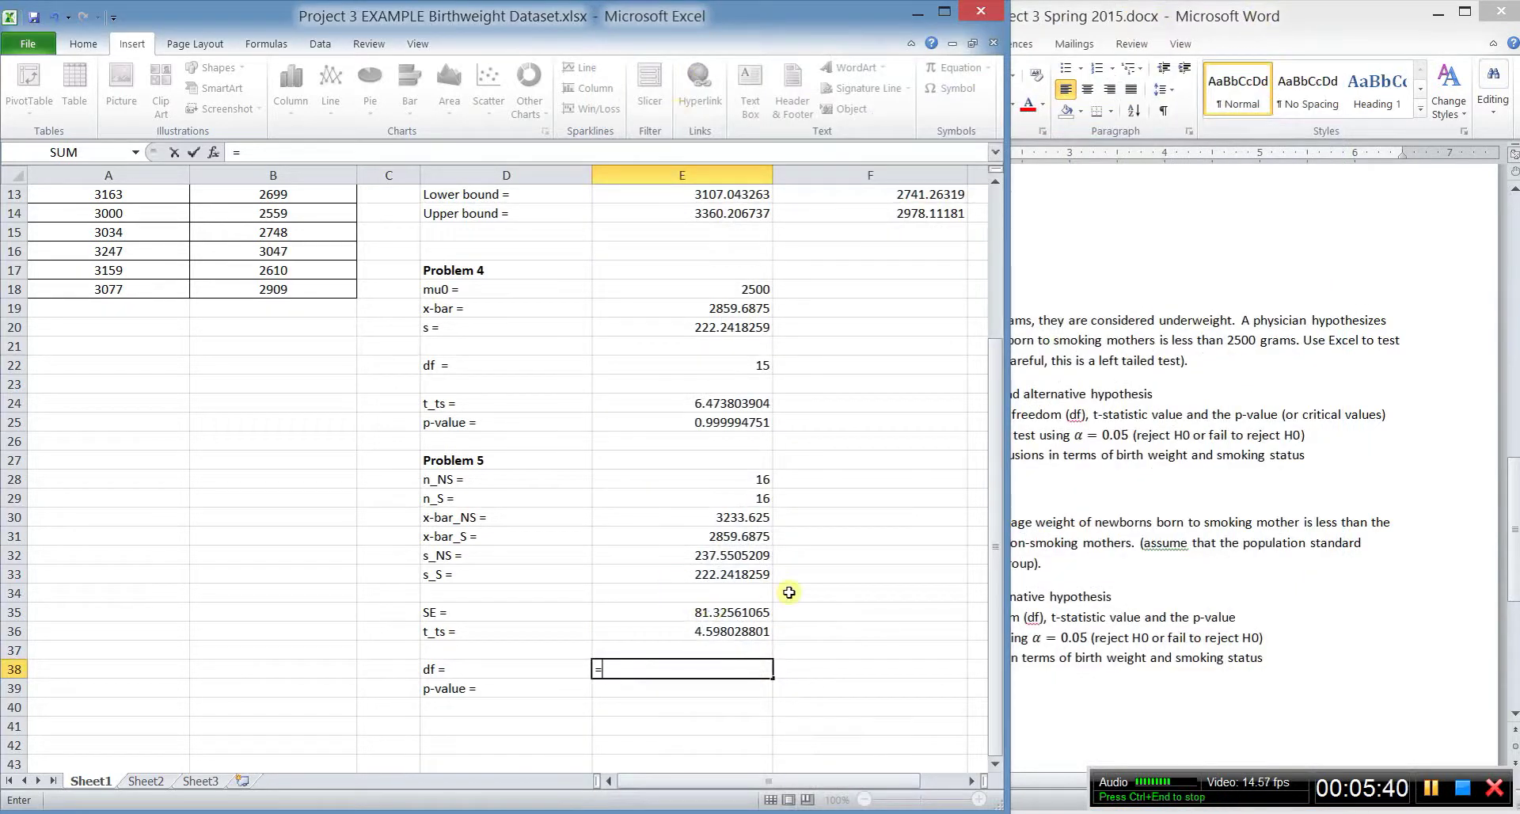
text(16-1)
key(Return)
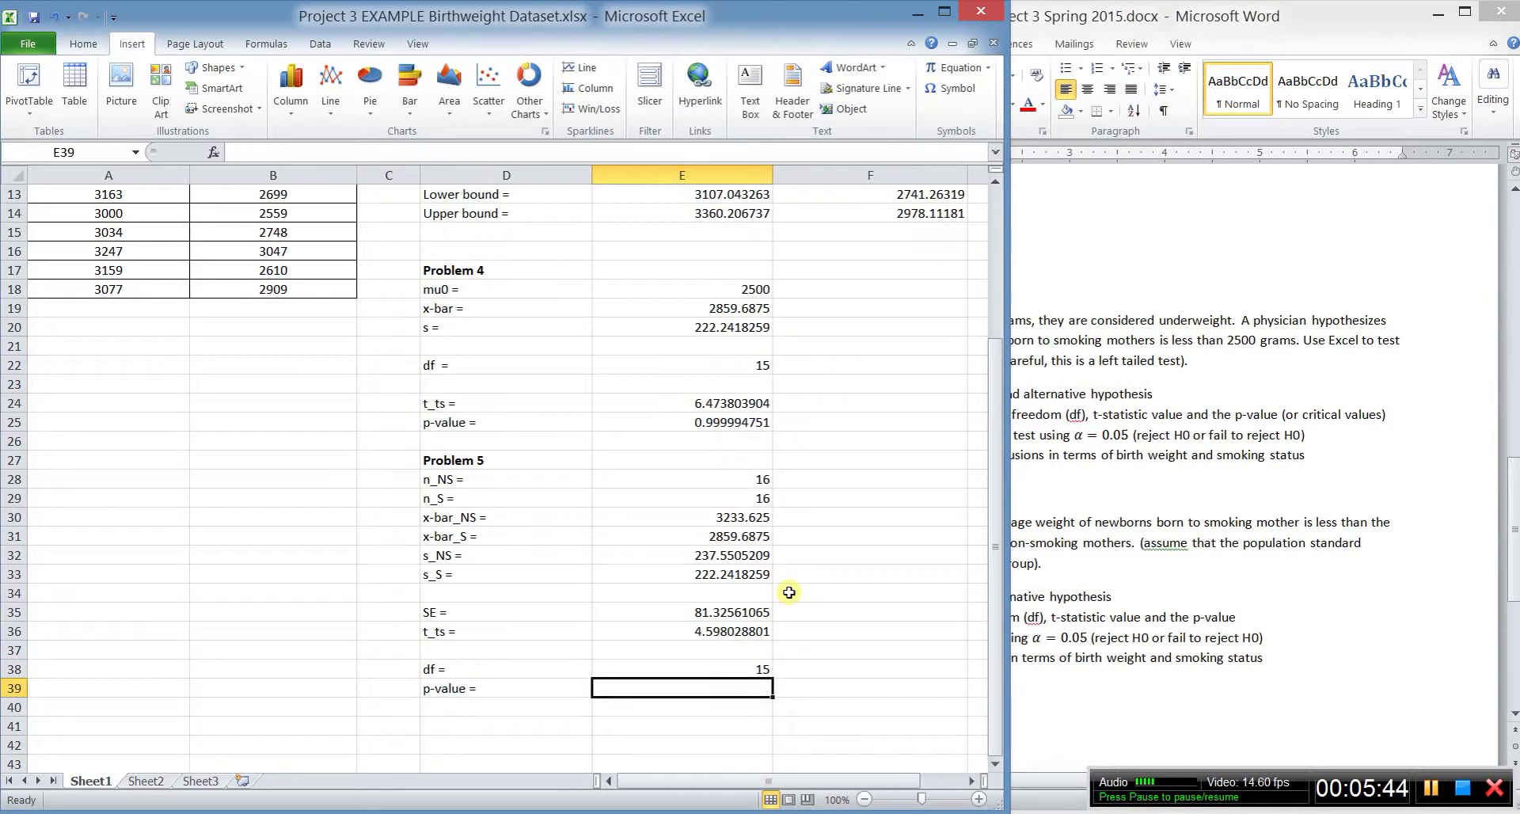
Step: Calculate the right-tailed p-value in E39 with =1-T.DIST(E36, E38, TRUE), using the test statistic and degrees of freedom
text(=t.)
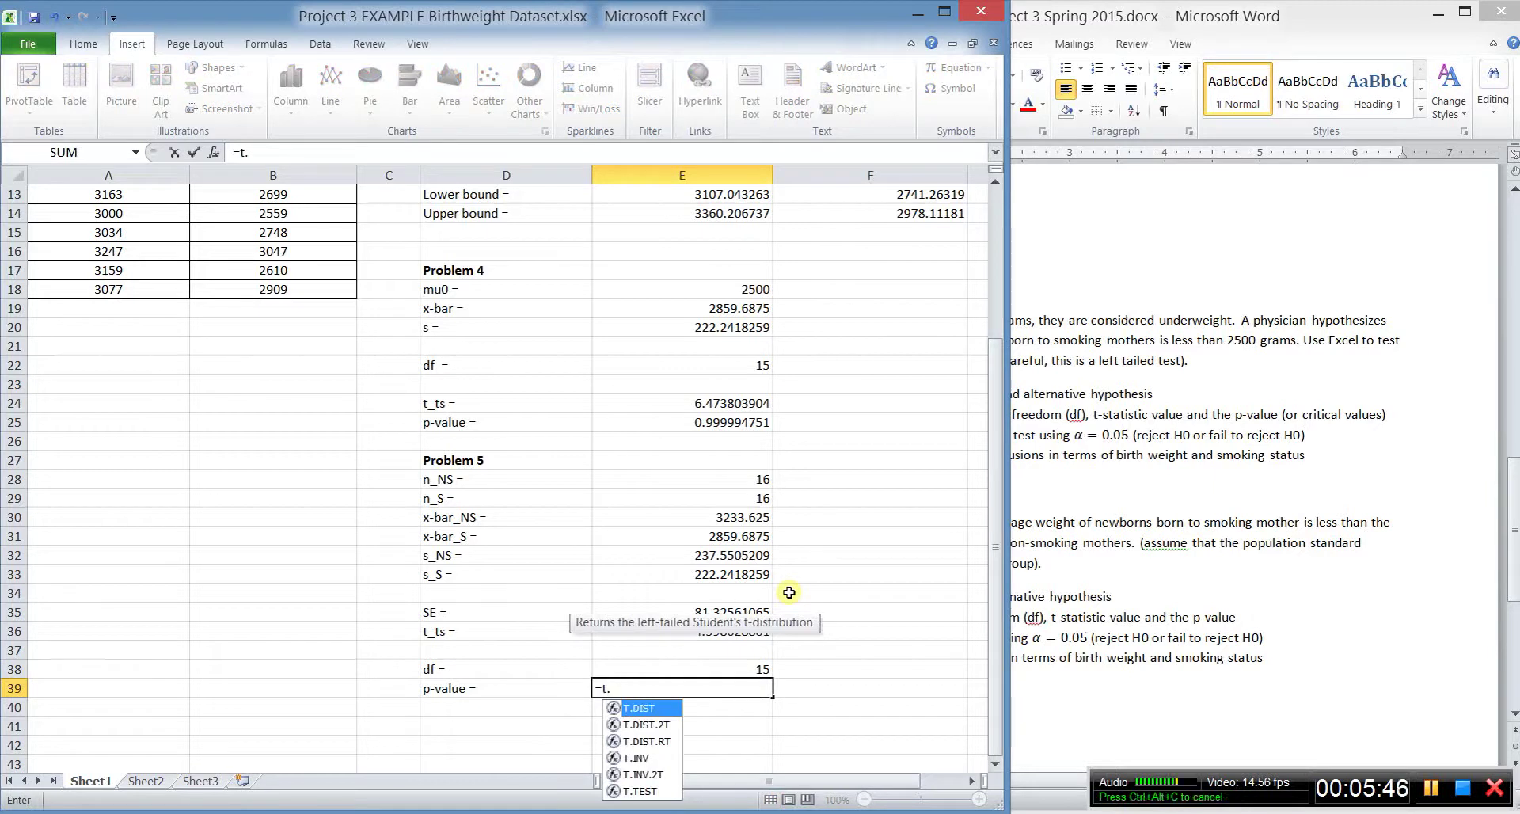
text(dist()
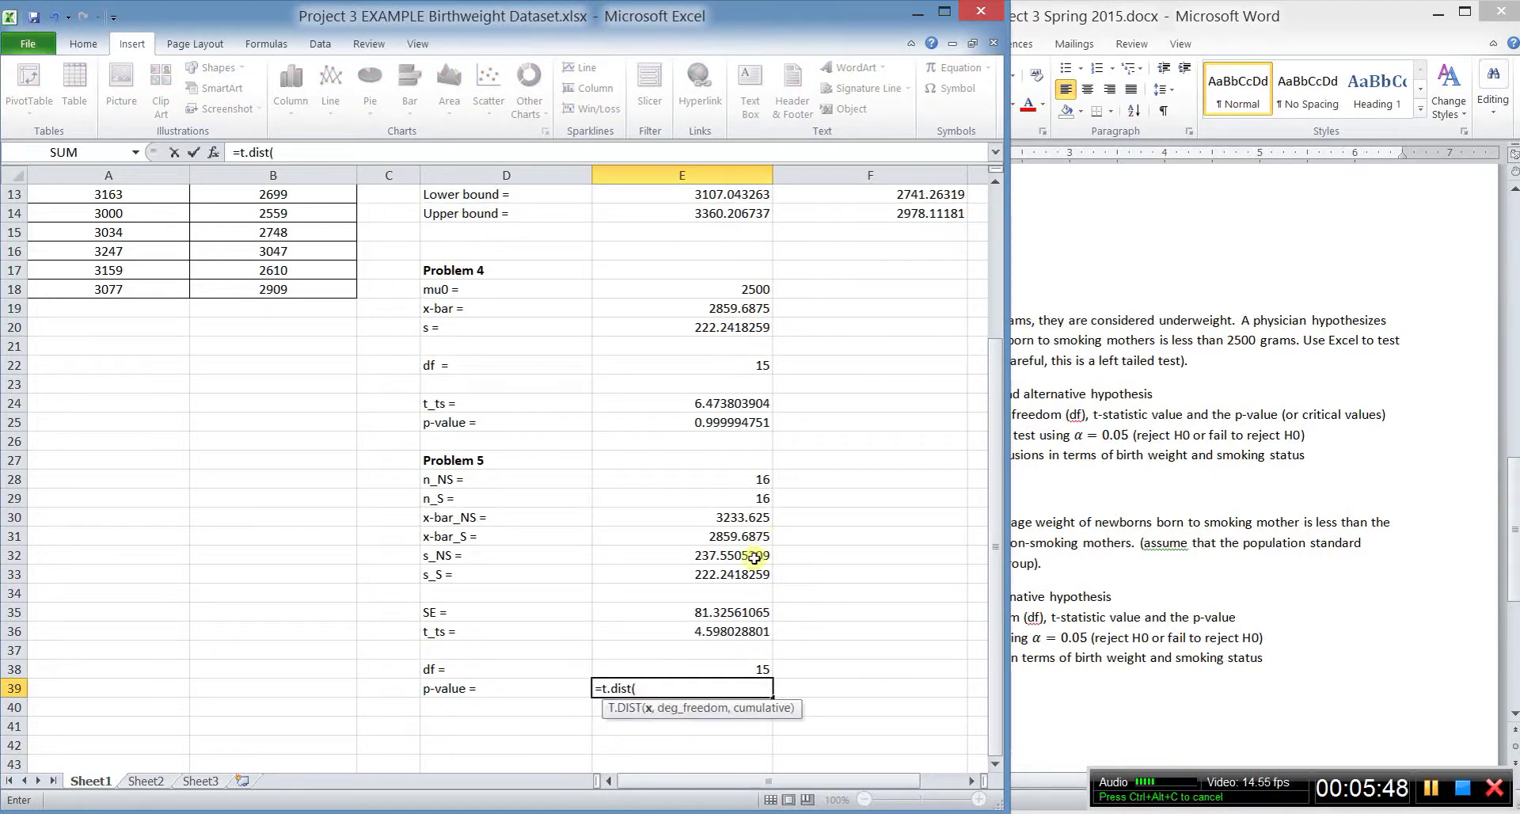
click(734, 631)
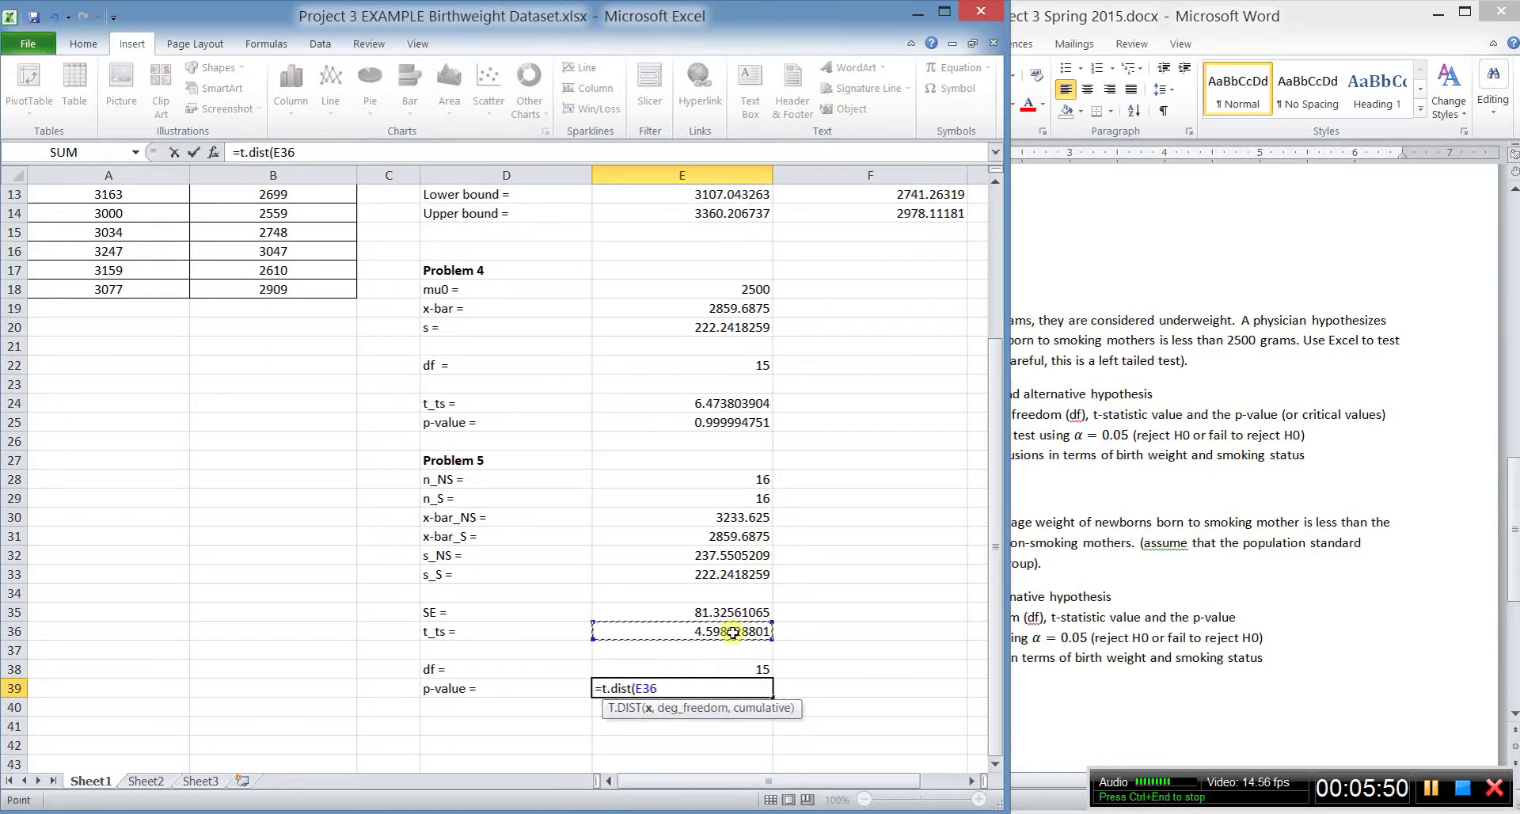
text(,)
click(749, 670)
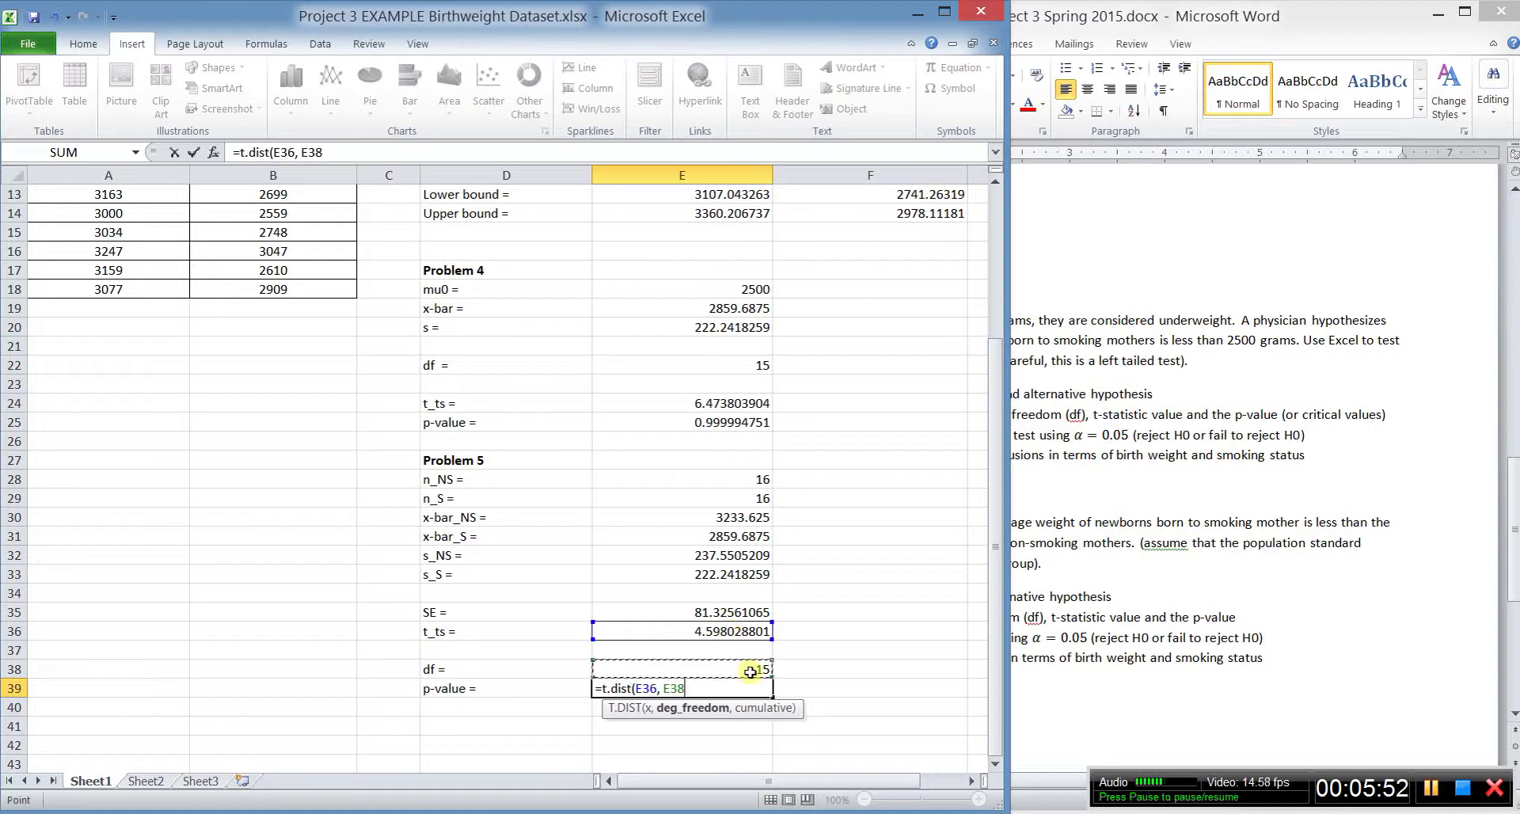
text(, true)
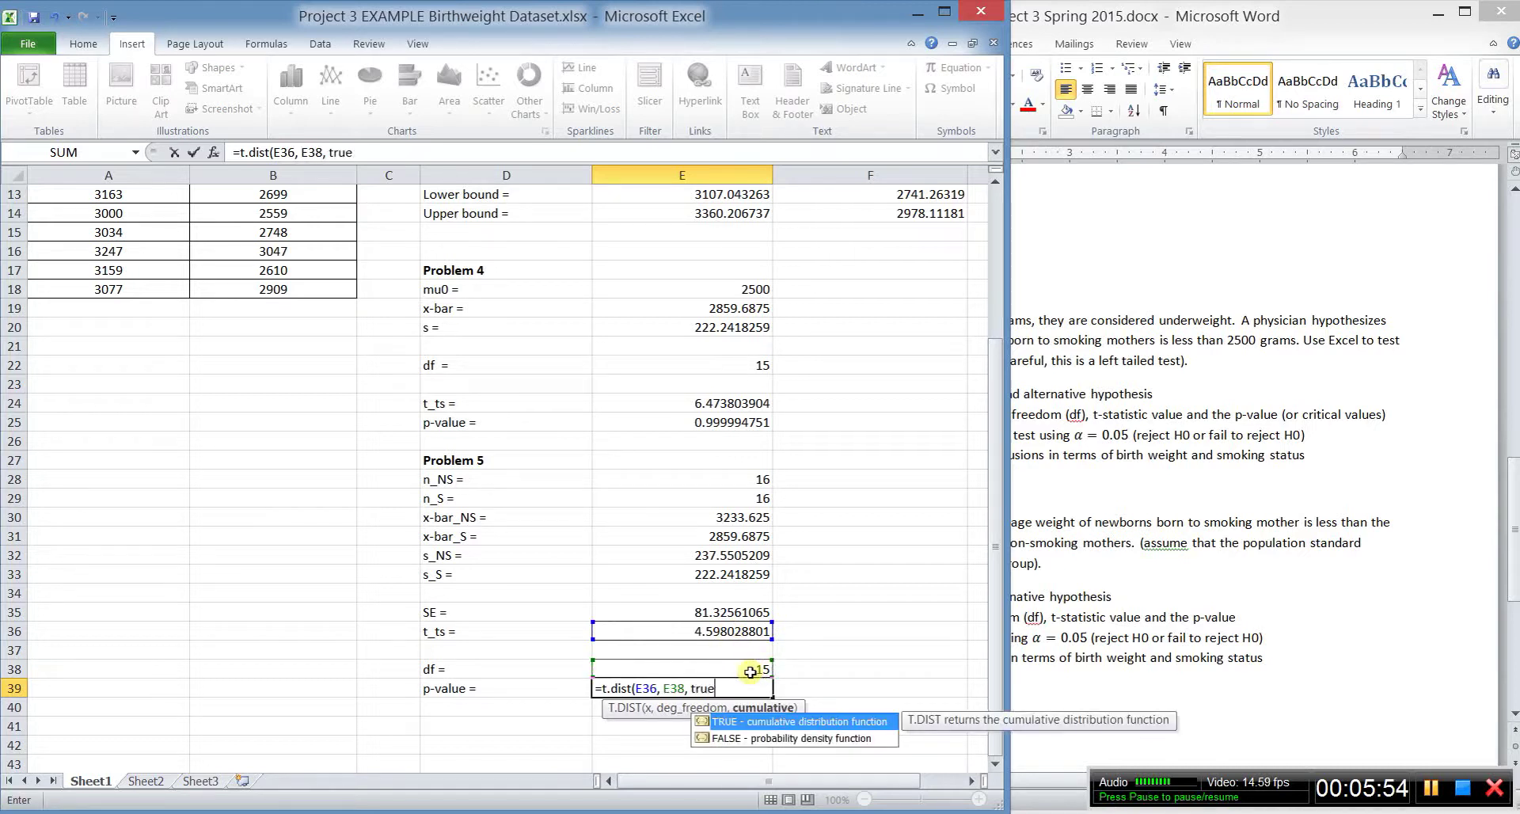
text())
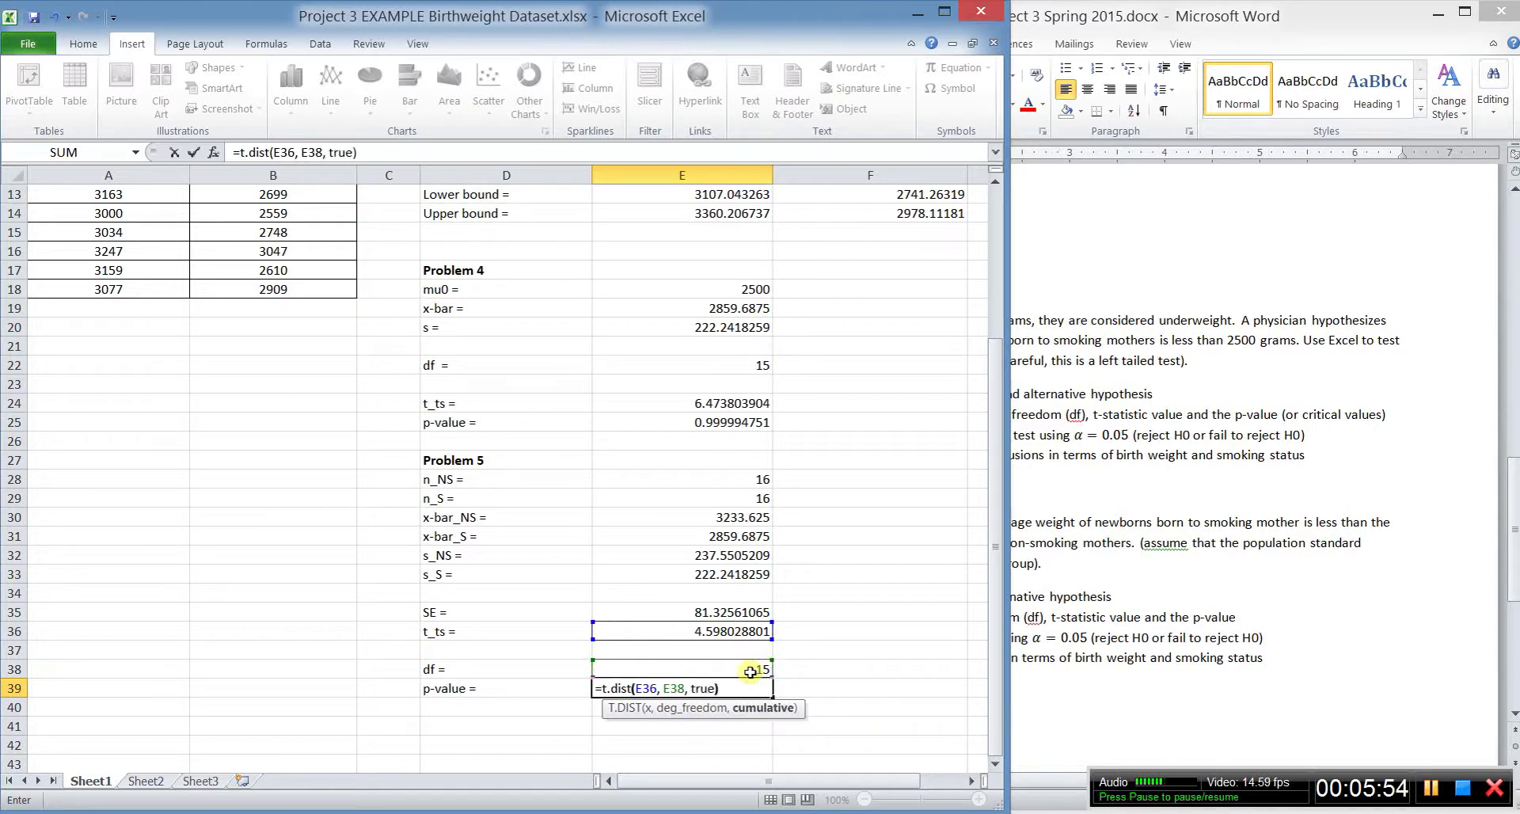
click(600, 688)
text(1-)
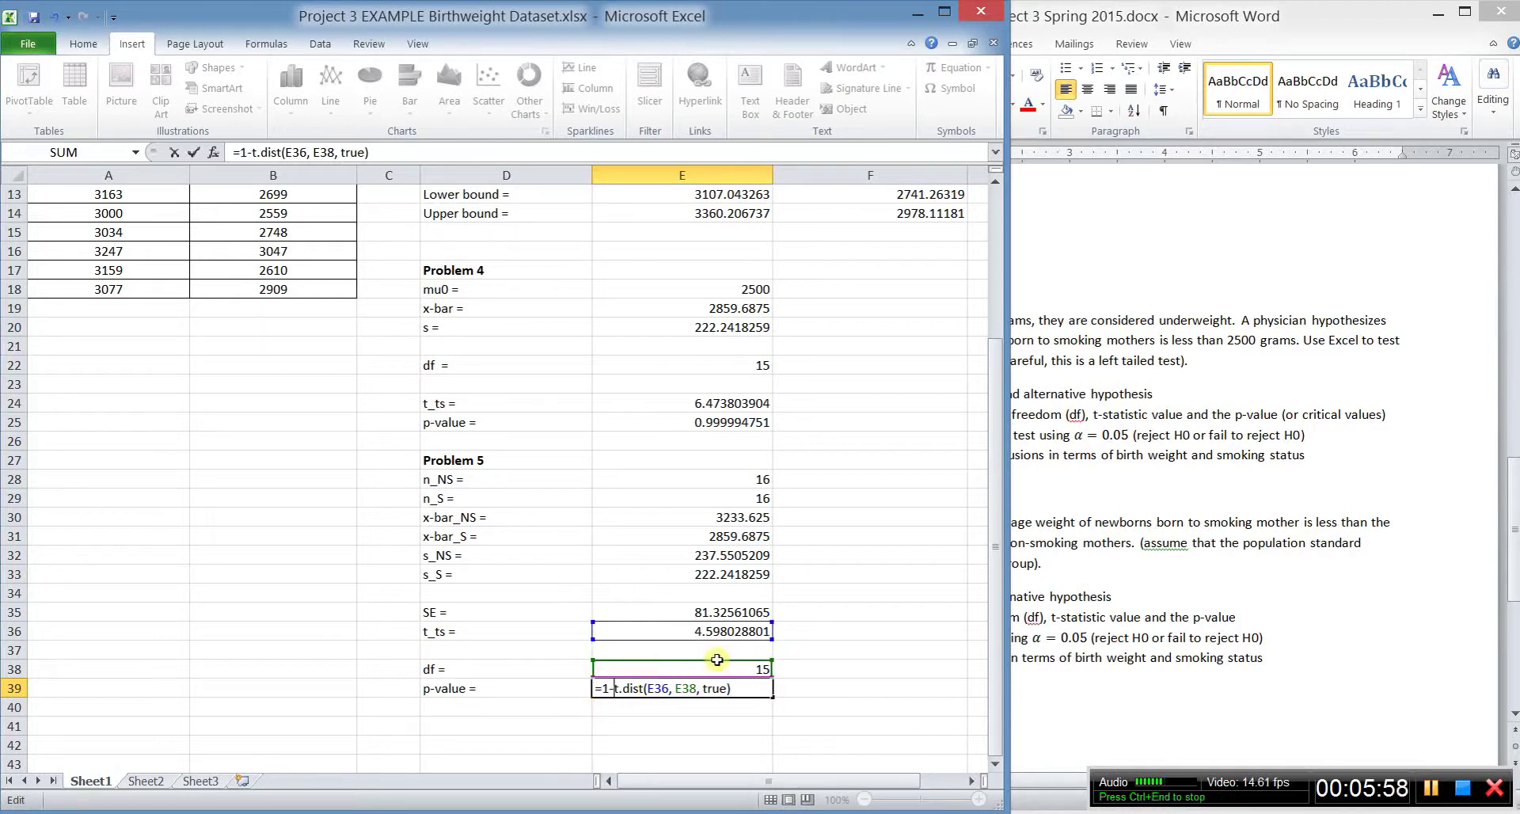
key(Return)
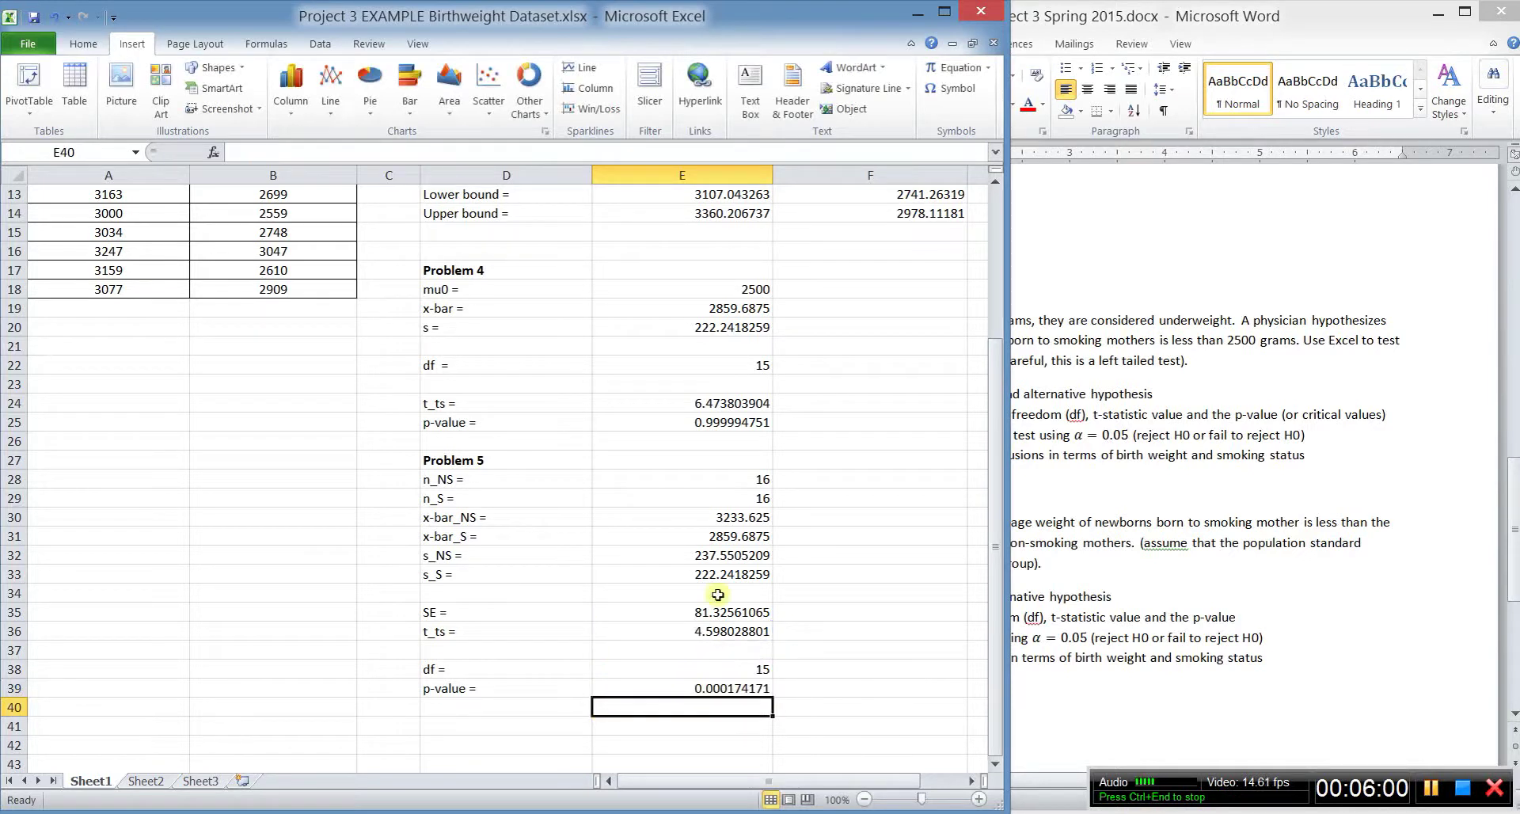
Step: Review the p-value in E39 against Problem 5 parts c and d in the Word document, highlighting the test result and conclusion questions
click(690, 687)
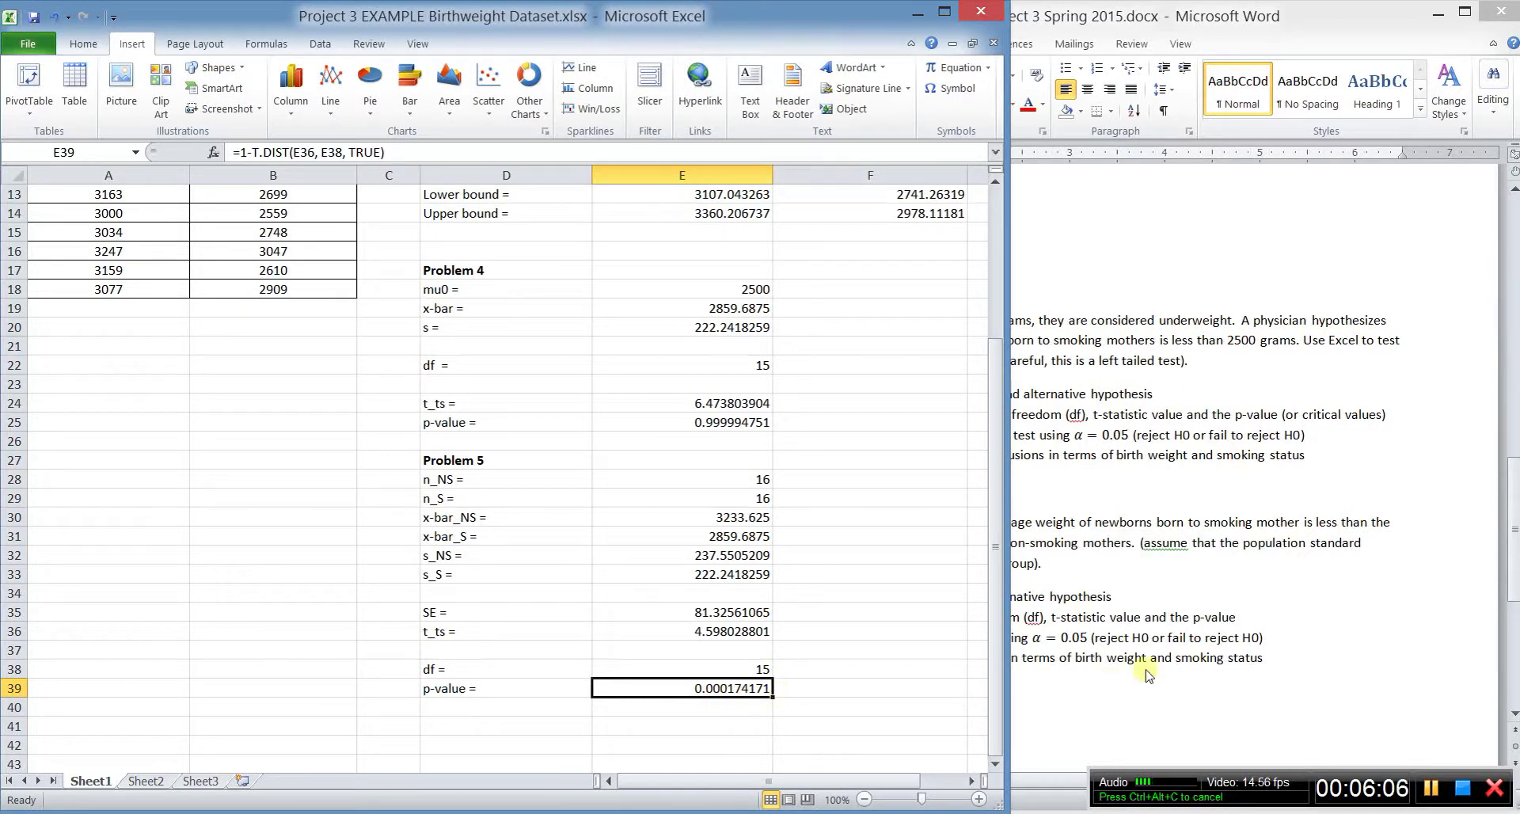
click(1073, 698)
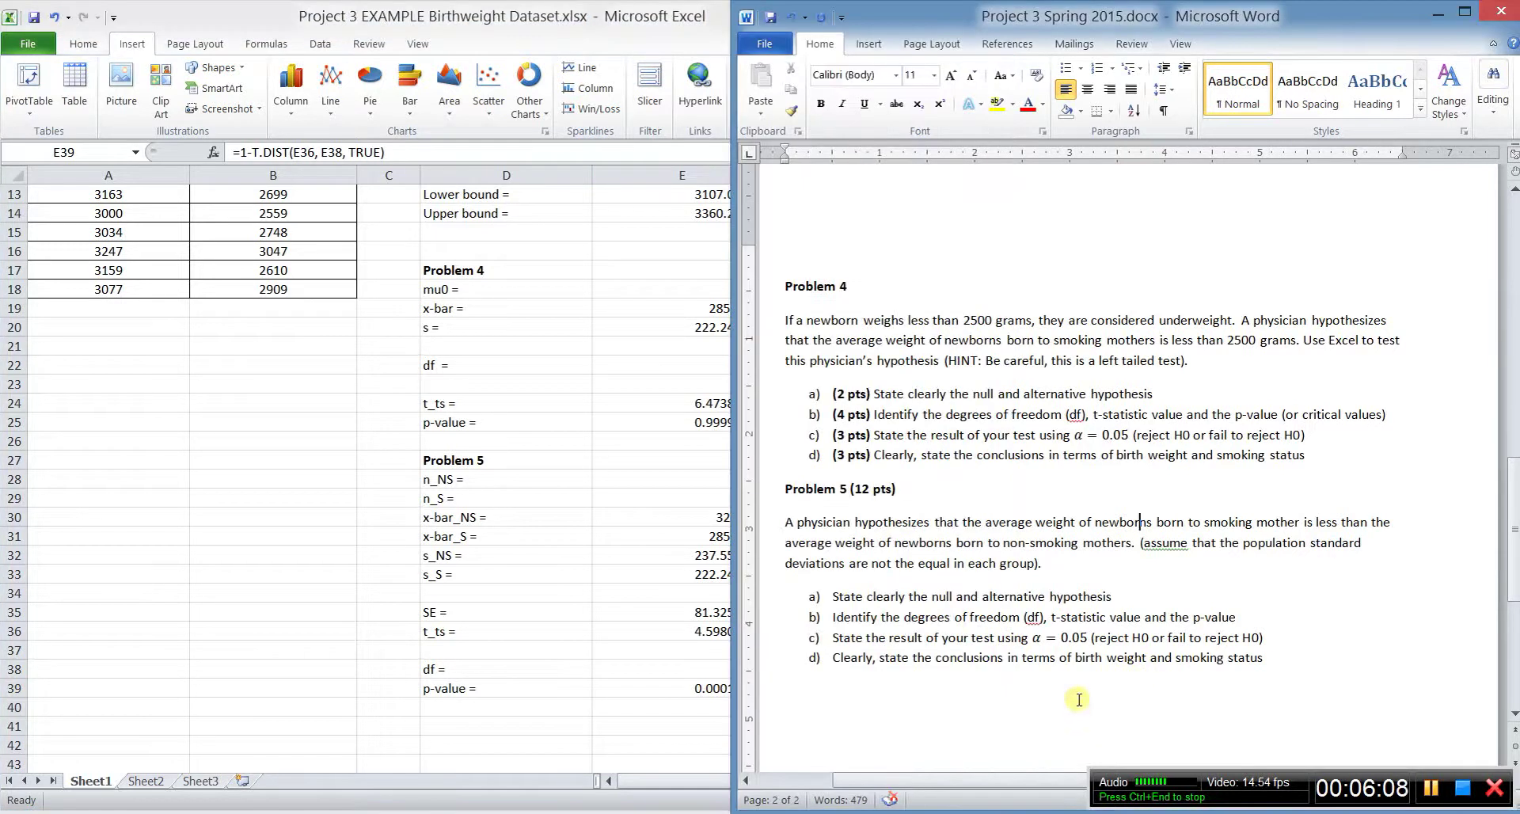
drag(835, 638, 1273, 642)
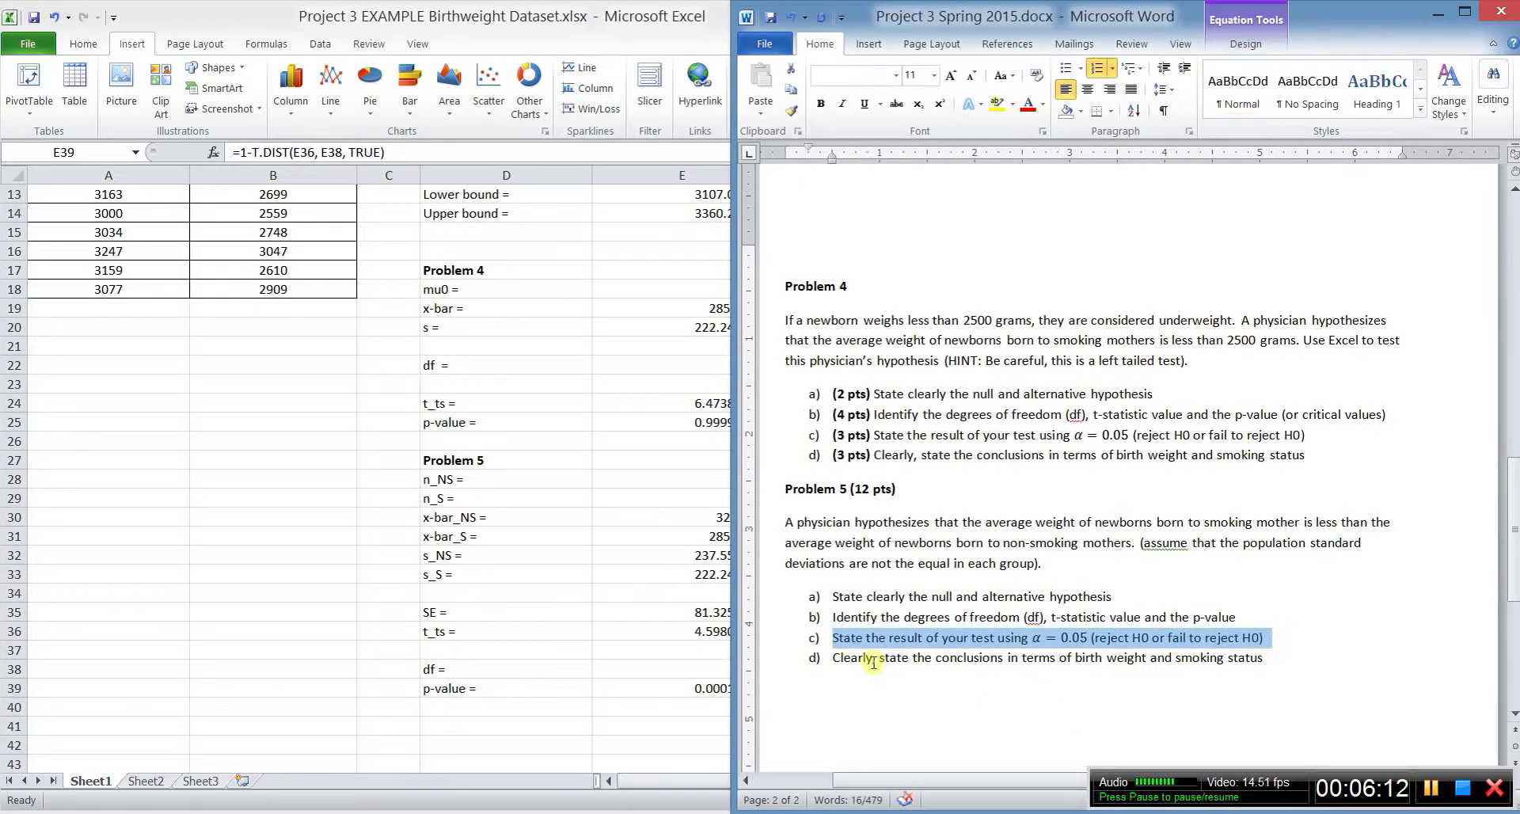
click(833, 659)
drag(833, 662, 1255, 671)
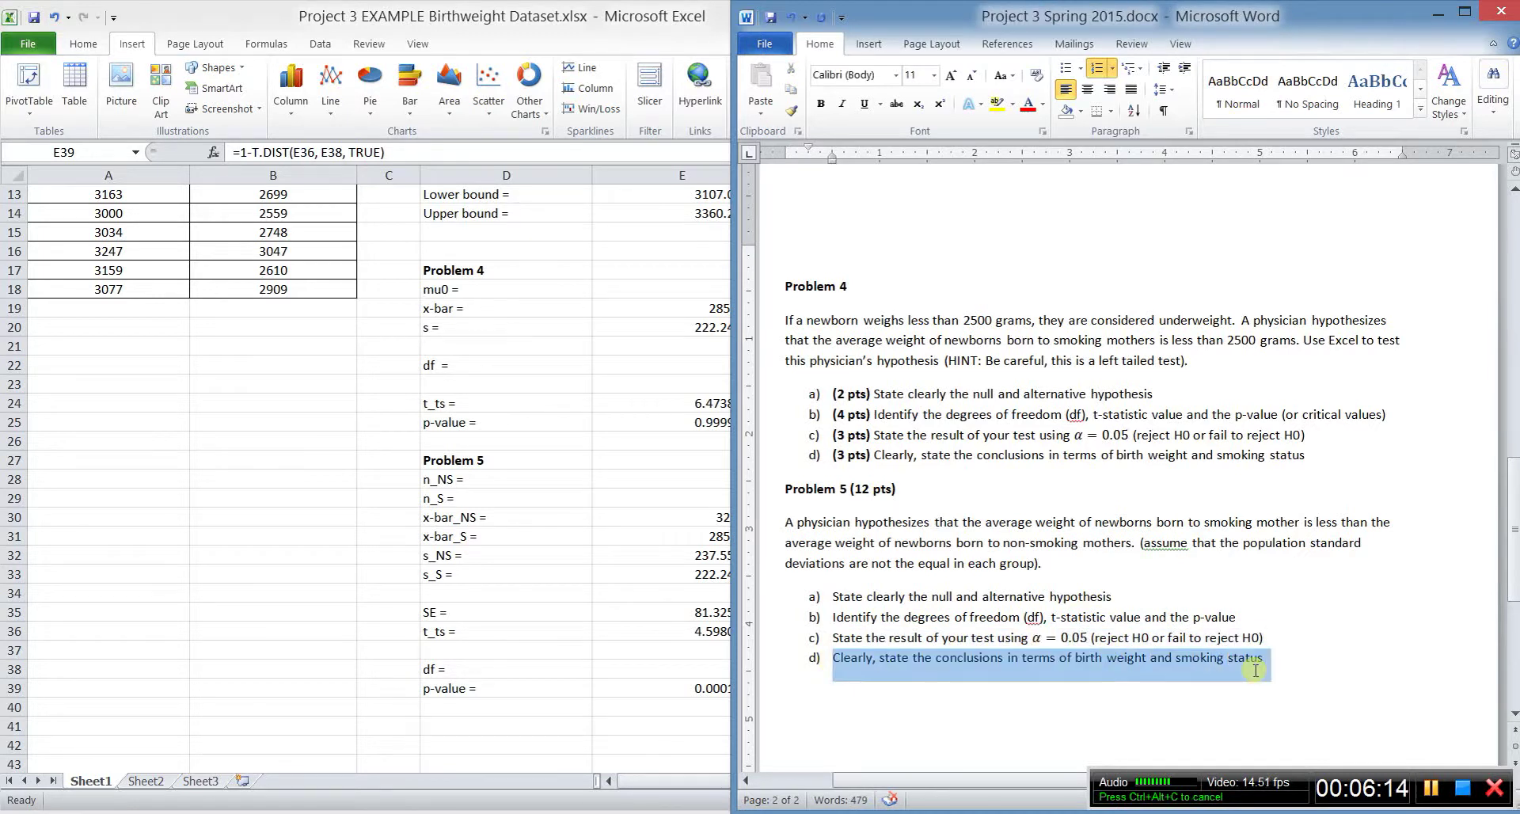